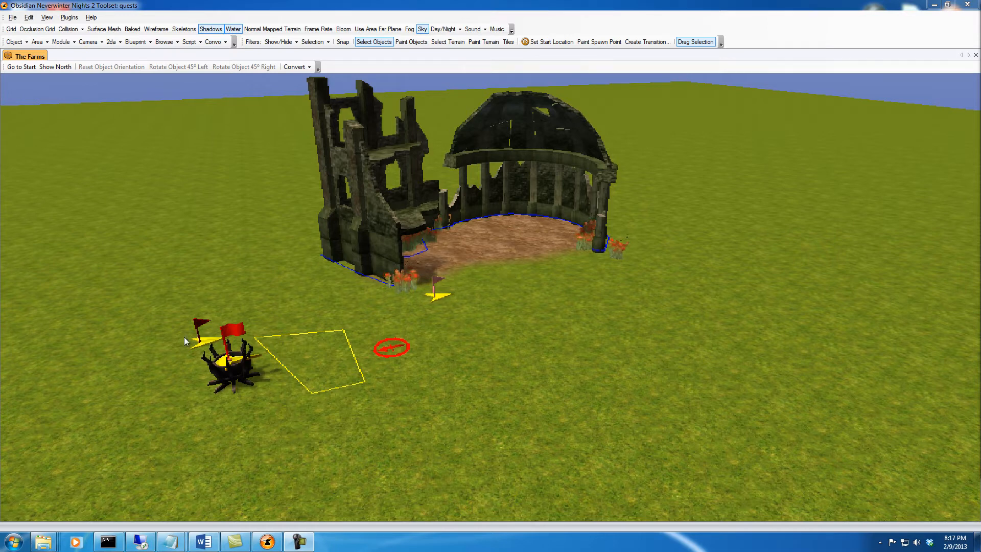
Place a waypoint on the grass beside the broken pillar at the open edge of the domed ruin
{"action": "scroll", "coordinate": [424, 358], "scroll_direction": "up", "scroll_amount": 5}
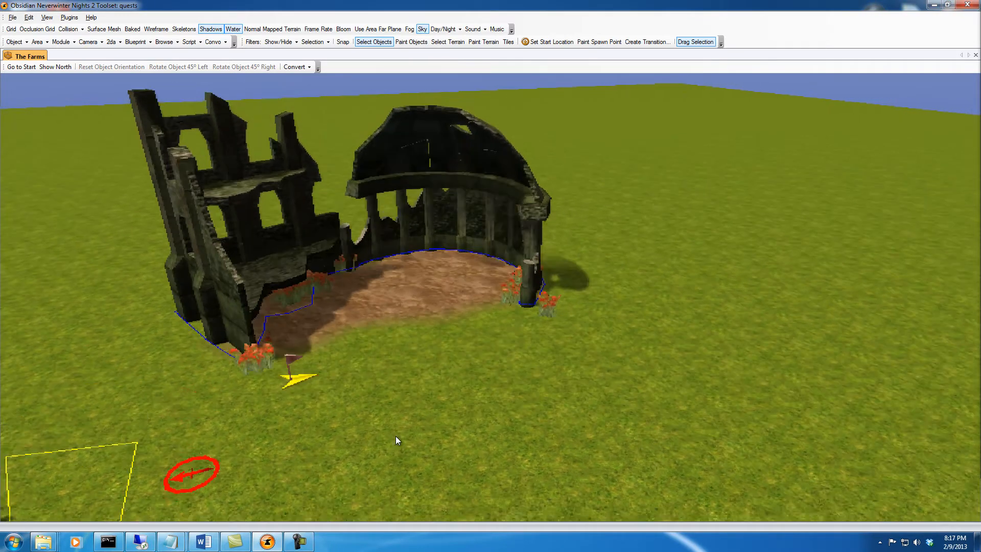
{"action": "middle_click_drag", "start_coordinate": [411, 434], "coordinate": [503, 425], "text": "ctrl"}
{"action": "left_click_drag", "start_coordinate": [503, 425], "coordinate": [470, 435], "text": "ctrl"}
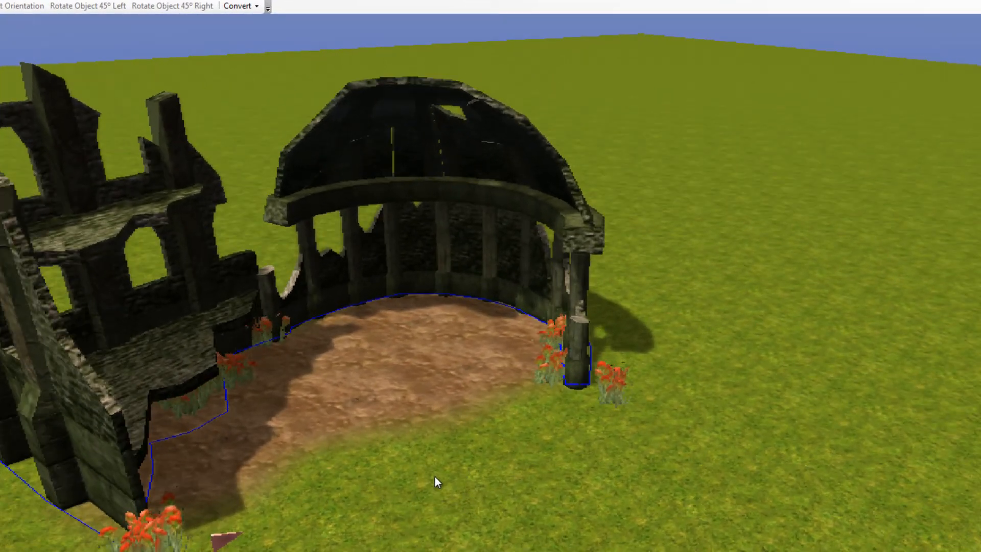
{"action": "middle_click_drag", "start_coordinate": [435, 477], "coordinate": [387, 428]}
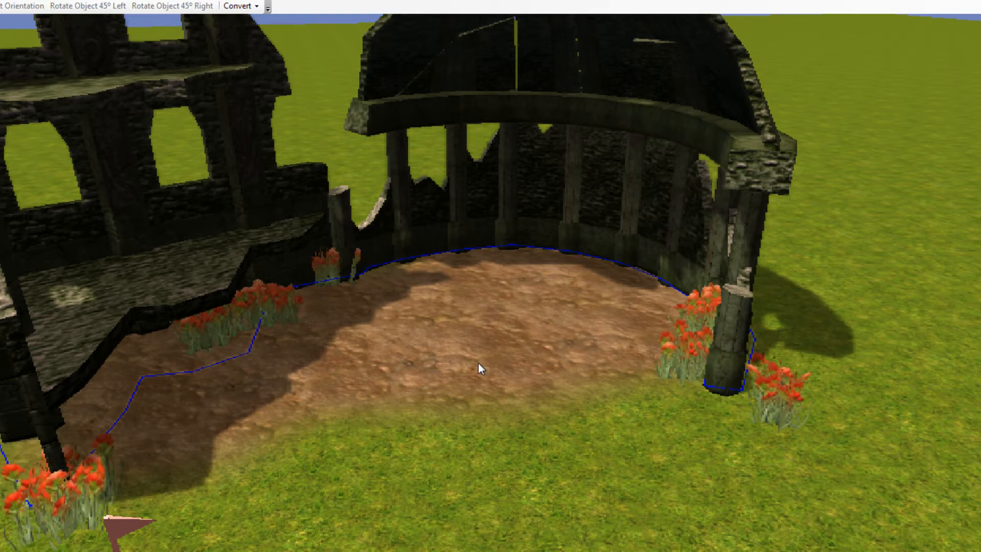
{"action": "mouse_move", "coordinate": [400, 363]}
{"action": "middle_mouse_down"}
{"action": "mouse_move", "coordinate": [533, 344]}
{"action": "mouse_move", "coordinate": [519, 341]}
{"action": "mouse_move", "coordinate": [529, 335]}
{"action": "mouse_move", "coordinate": [529, 348]}
{"action": "middle_mouse_up"}
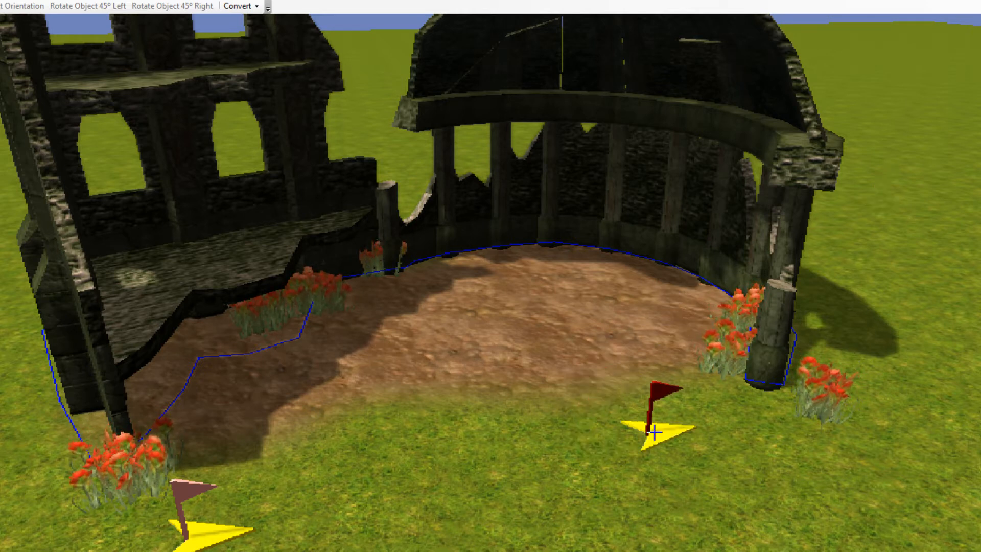
{"action": "left_click", "coordinate": [691, 424]}
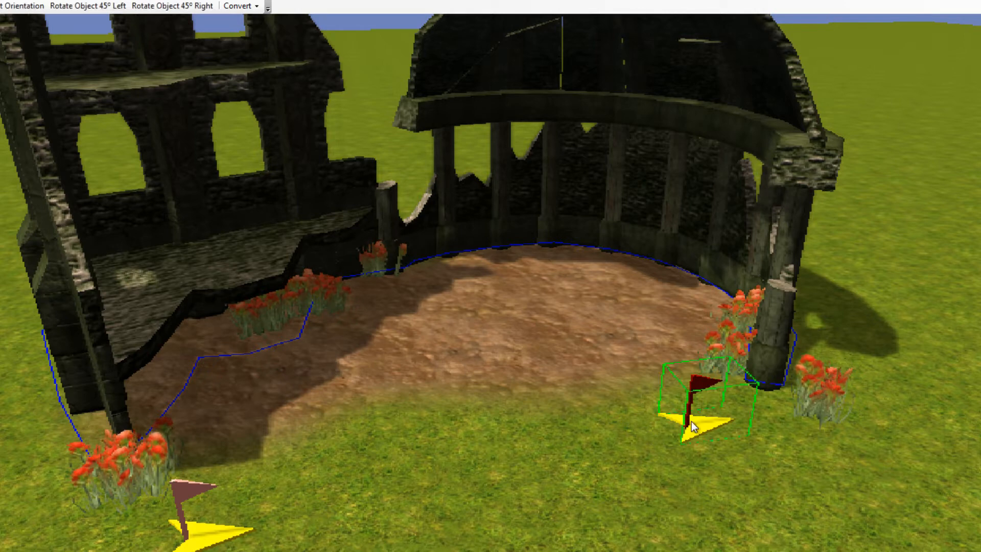
Select the waypoint near the brazier and the new one beside the broken pillar in turn, and clear the selection
{"action": "scroll", "coordinate": [494, 429], "scroll_direction": "down", "scroll_amount": 3}
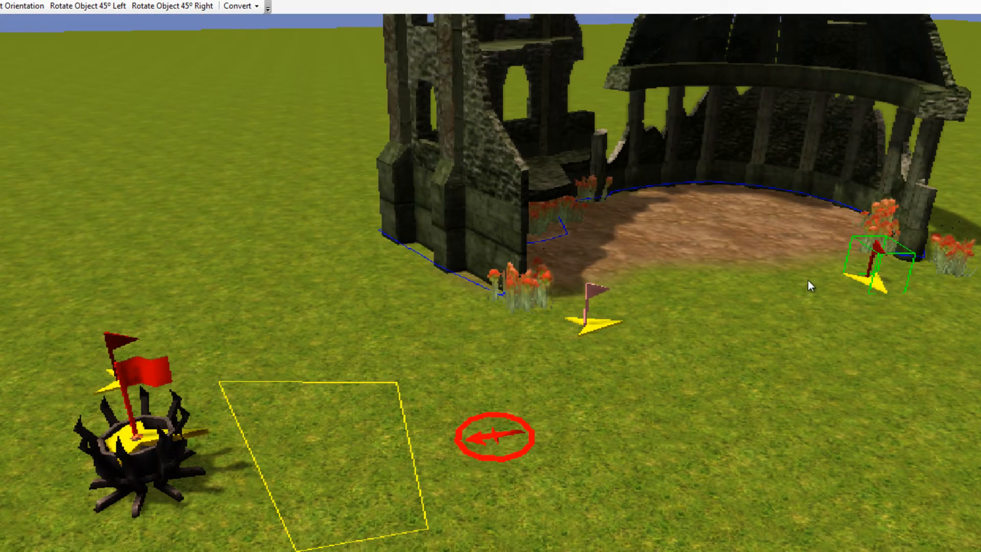
{"action": "middle_click_drag", "start_coordinate": [744, 317], "coordinate": [677, 313]}
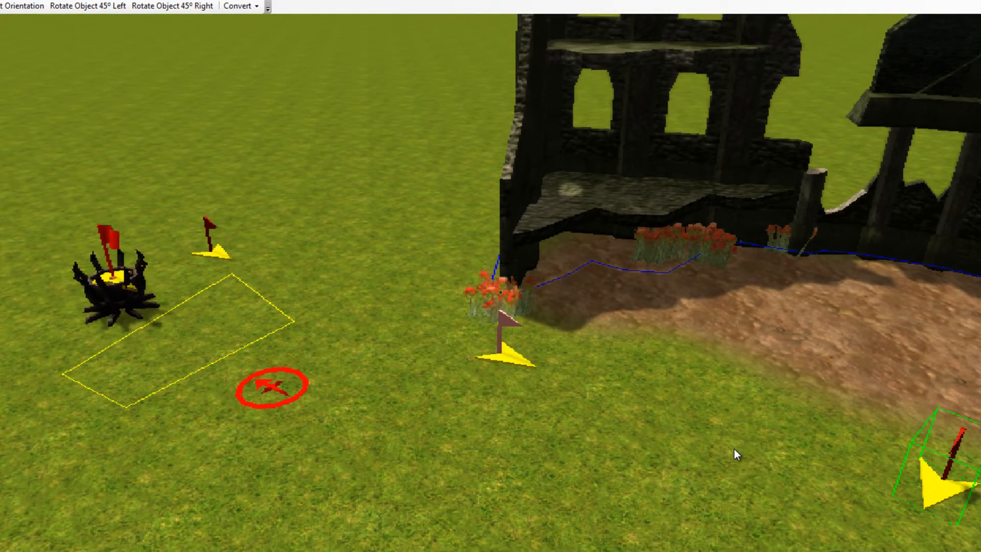
{"action": "left_click", "coordinate": [789, 455]}
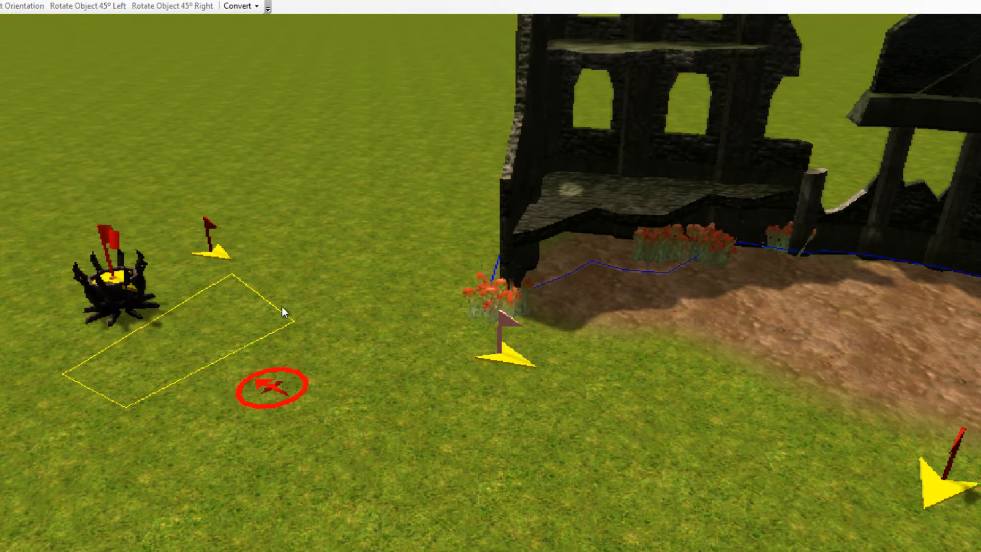
{"action": "left_click", "coordinate": [211, 252]}
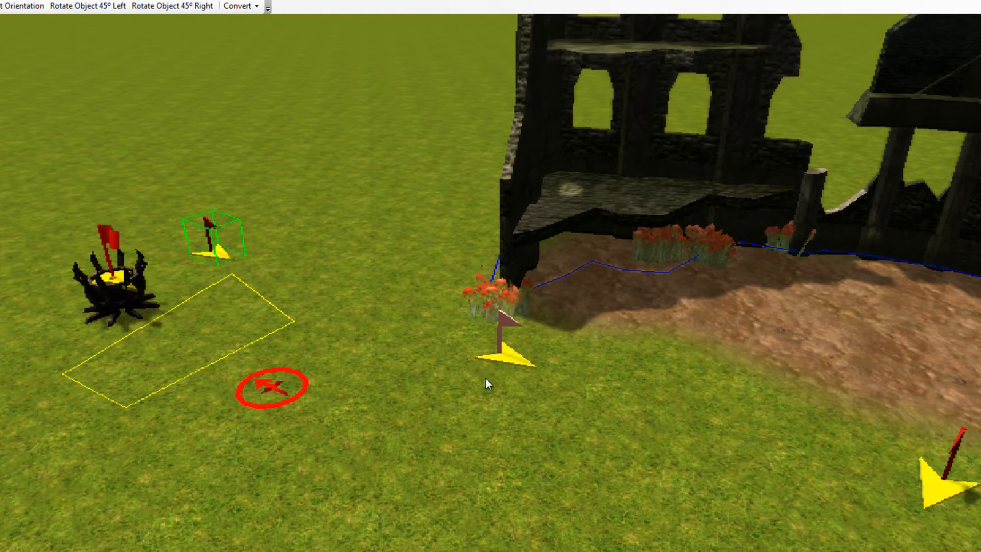
{"action": "left_click", "coordinate": [914, 474]}
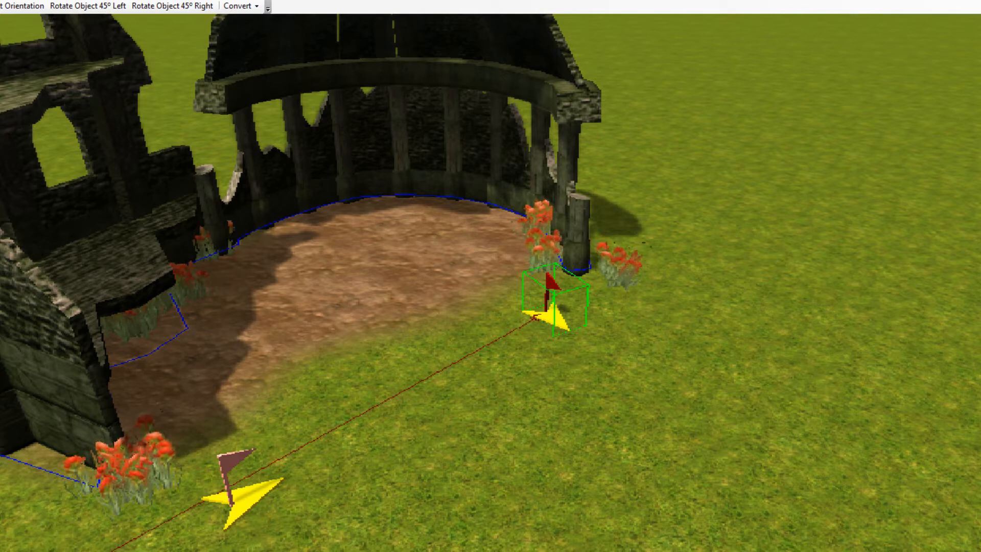
{"action": "left_click", "coordinate": [787, 350]}
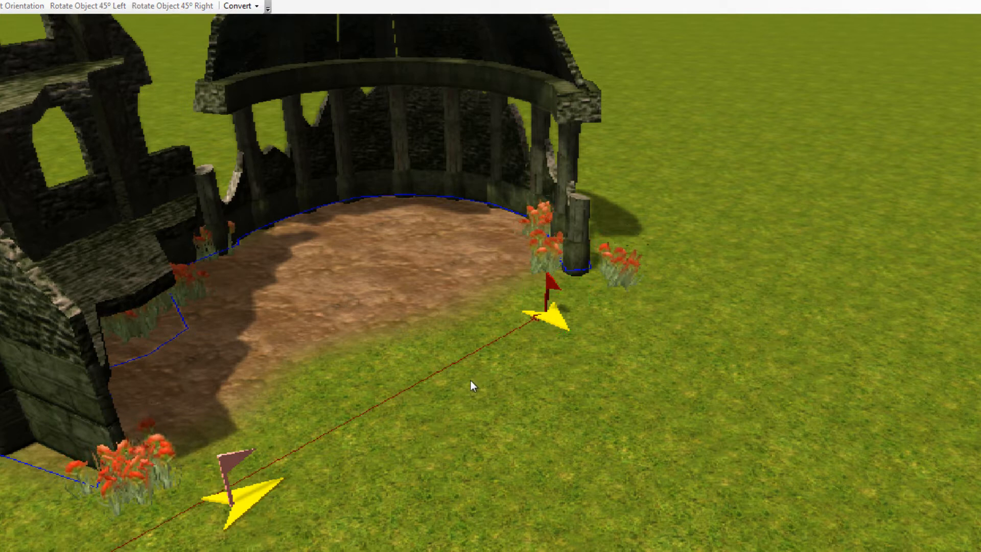
{"action": "scroll", "coordinate": [470, 387], "scroll_direction": "down", "scroll_amount": 5}
{"action": "scroll", "coordinate": [427, 366], "scroll_direction": "up", "scroll_amount": 6}
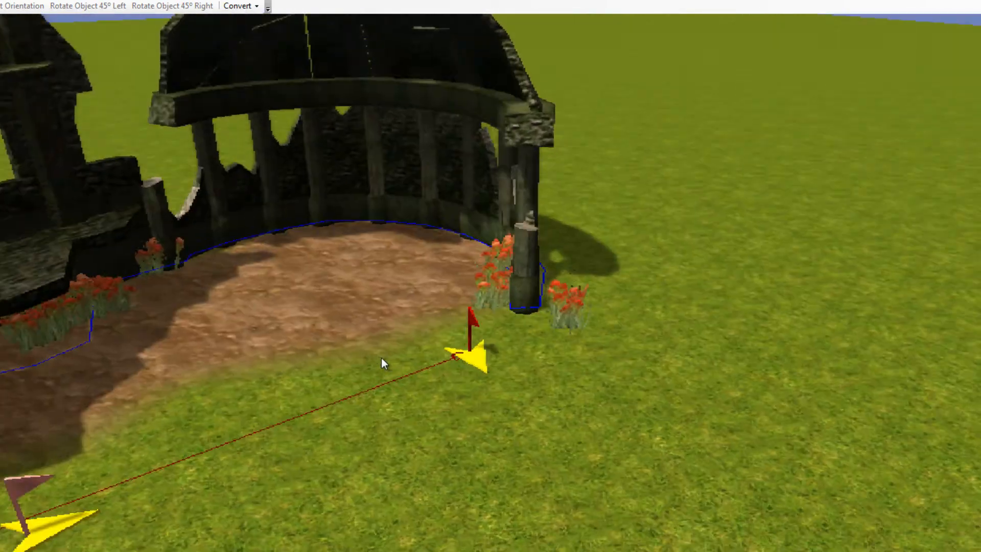
{"action": "scroll", "coordinate": [429, 360], "scroll_direction": "down", "scroll_amount": 2}
{"action": "scroll", "coordinate": [403, 411], "scroll_direction": "up", "scroll_amount": 5}
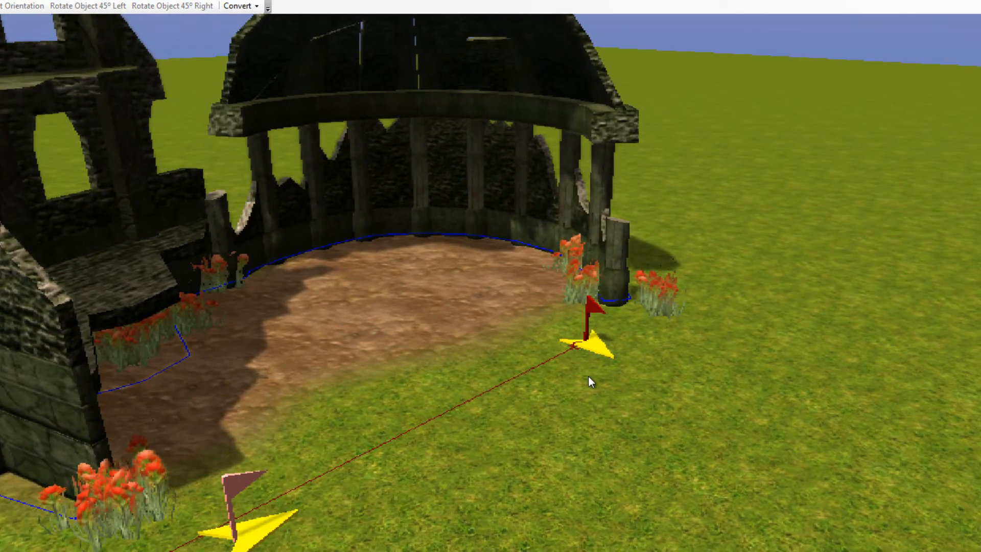
{"action": "scroll", "coordinate": [491, 393], "scroll_direction": "up", "scroll_amount": 5}
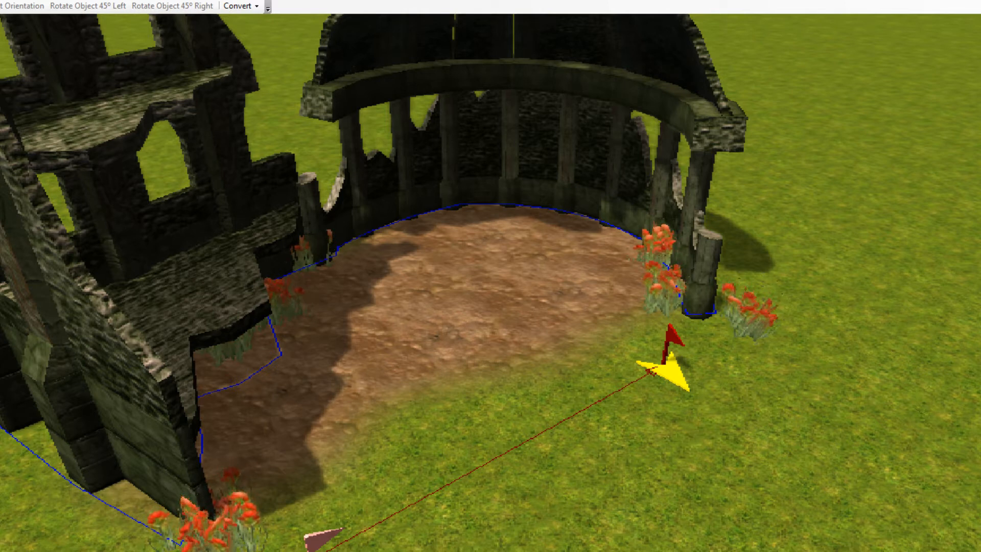
Bring the Notepad window over the area view and review items 1 to 4 of the trap effect plan
{"action": "left_click_drag", "start_coordinate": [980, 188], "coordinate": [477, 172]}
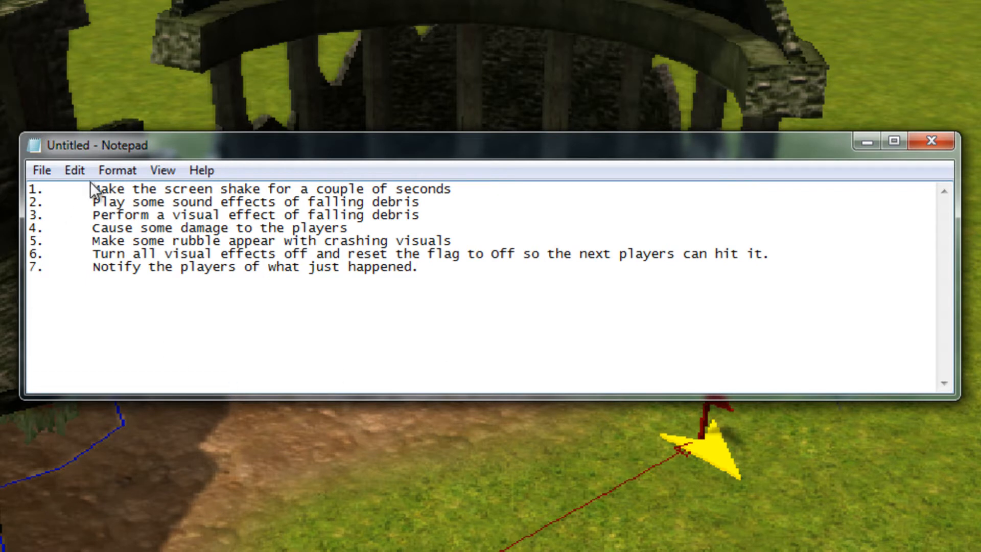
{"action": "left_click_drag", "start_coordinate": [93, 189], "coordinate": [468, 187]}
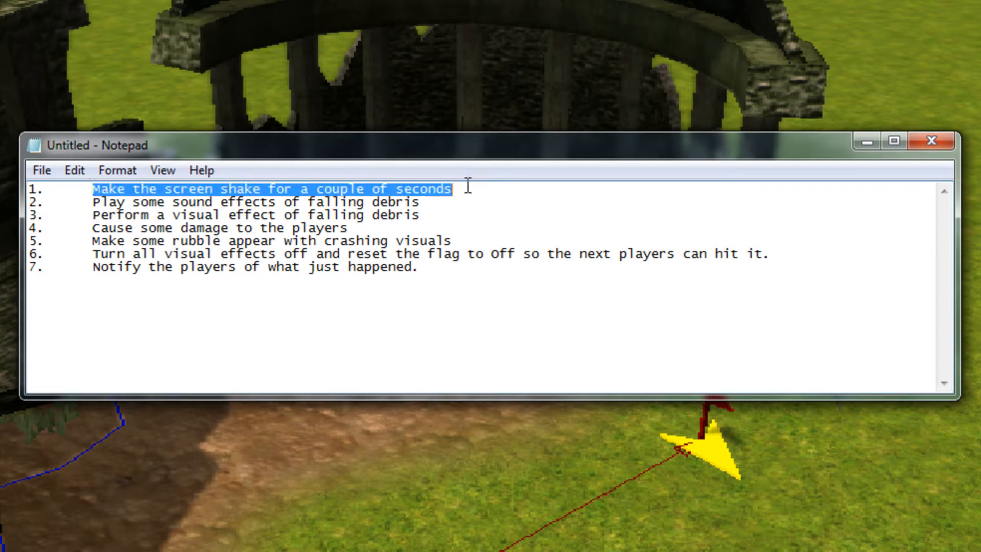
{"action": "left_click", "coordinate": [496, 192]}
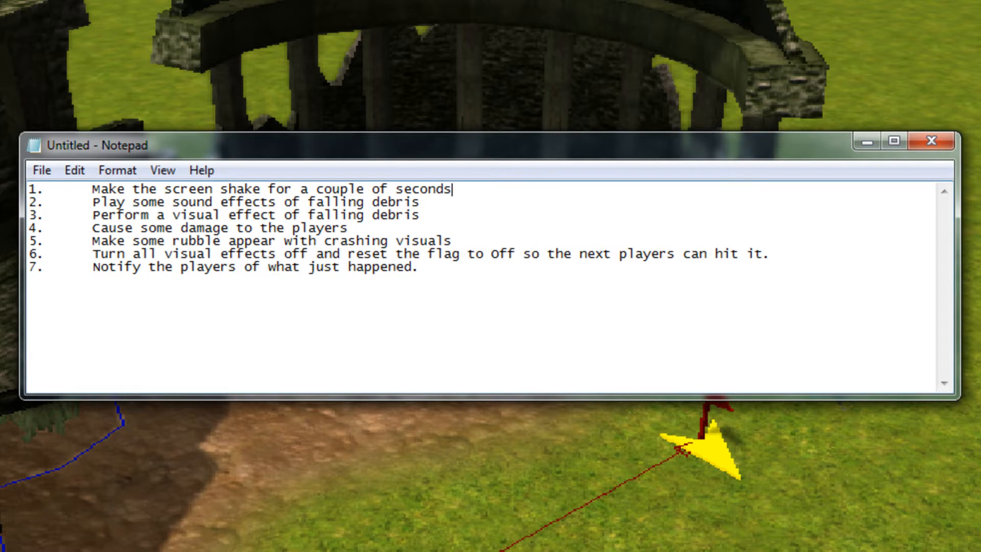
{"action": "left_click", "coordinate": [90, 203]}
{"action": "left_click_drag", "start_coordinate": [90, 203], "coordinate": [433, 207]}
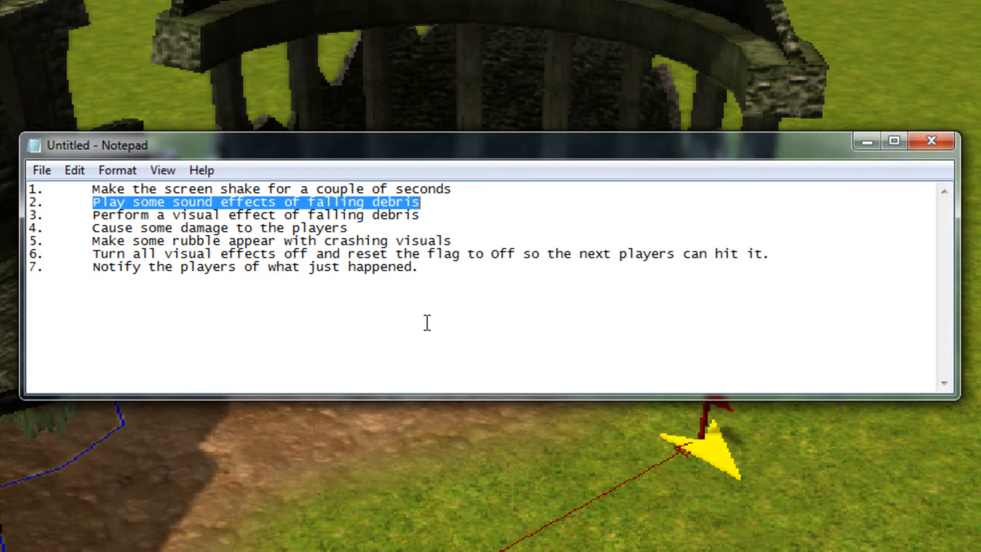
{"action": "left_click", "coordinate": [459, 205]}
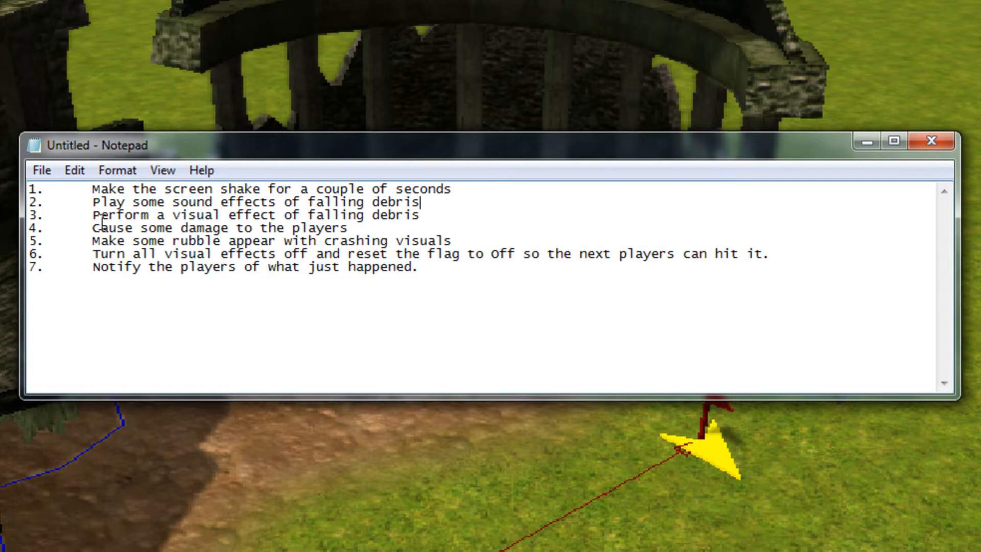
{"action": "left_click_drag", "start_coordinate": [93, 216], "coordinate": [401, 216]}
{"action": "left_click", "coordinate": [446, 211]}
{"action": "left_click_drag", "start_coordinate": [95, 228], "coordinate": [378, 229]}
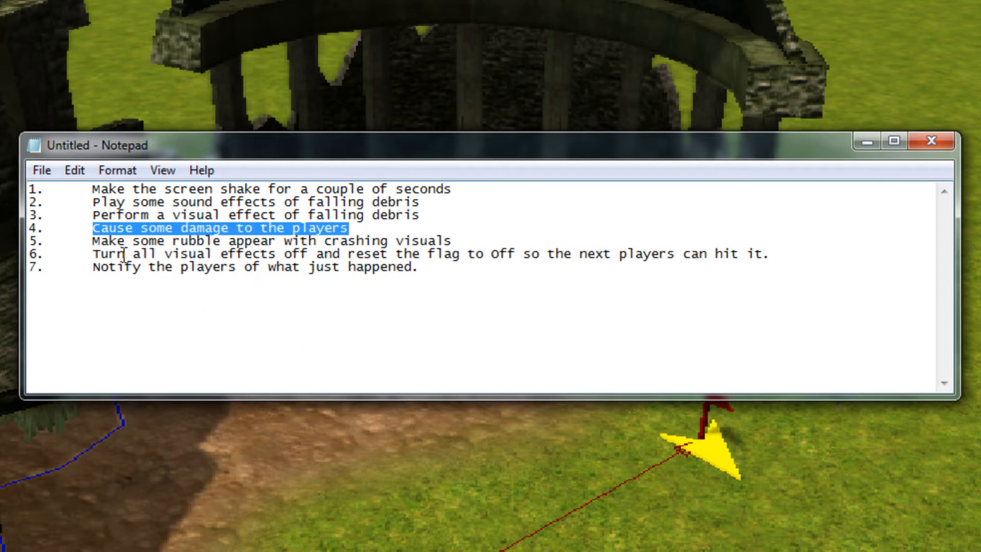
Review items 5 to 7 of the plan, covering rubble, effect reset and player notification, and move the Notepad window out of view
{"action": "left_click_drag", "start_coordinate": [93, 239], "coordinate": [528, 237]}
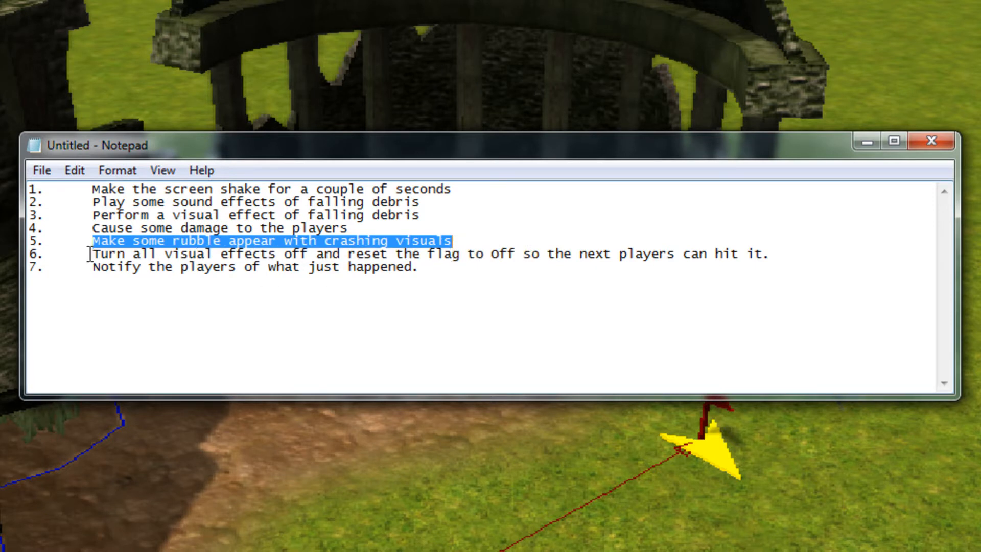
{"action": "left_click_drag", "start_coordinate": [91, 254], "coordinate": [770, 255]}
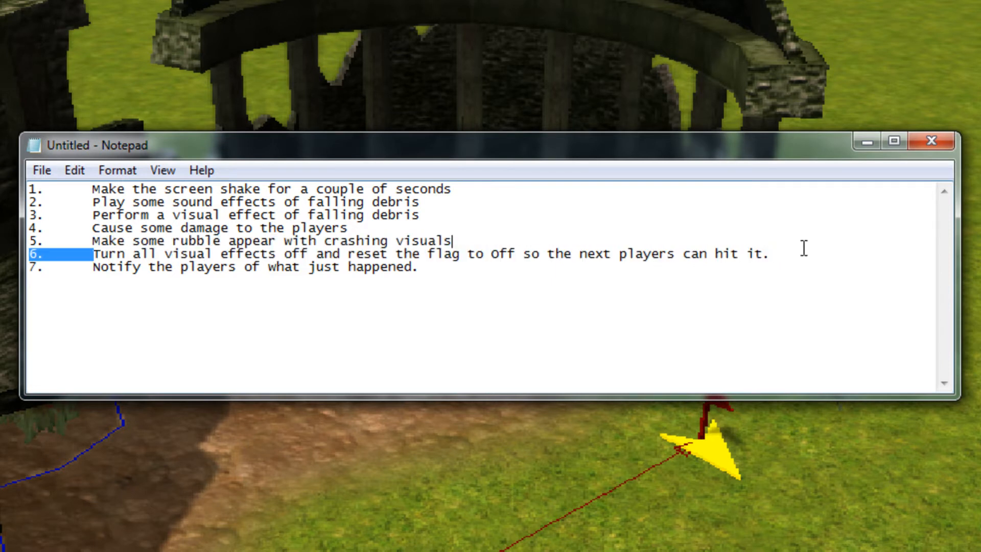
{"action": "left_click_drag", "start_coordinate": [793, 252], "coordinate": [27, 258]}
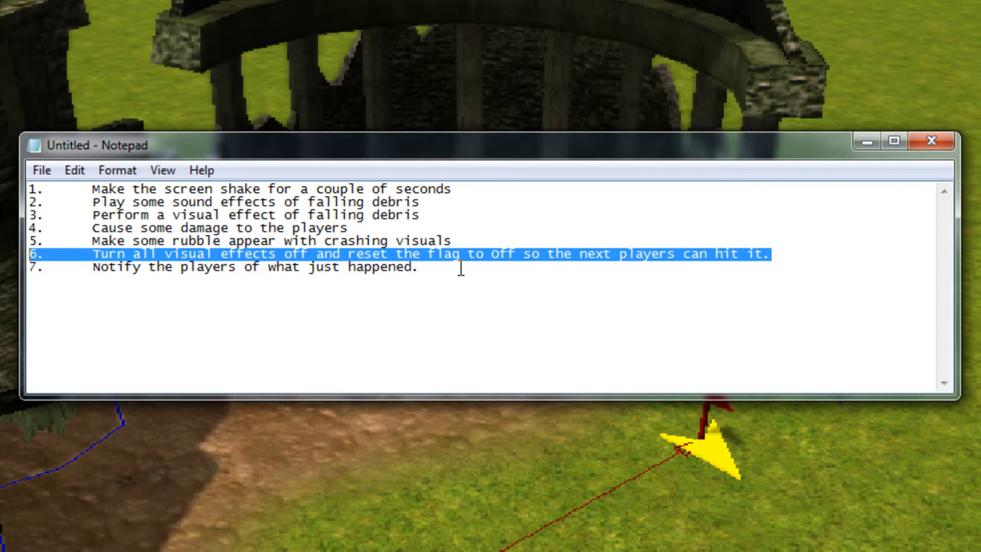
{"action": "left_click_drag", "start_coordinate": [457, 269], "coordinate": [26, 267]}
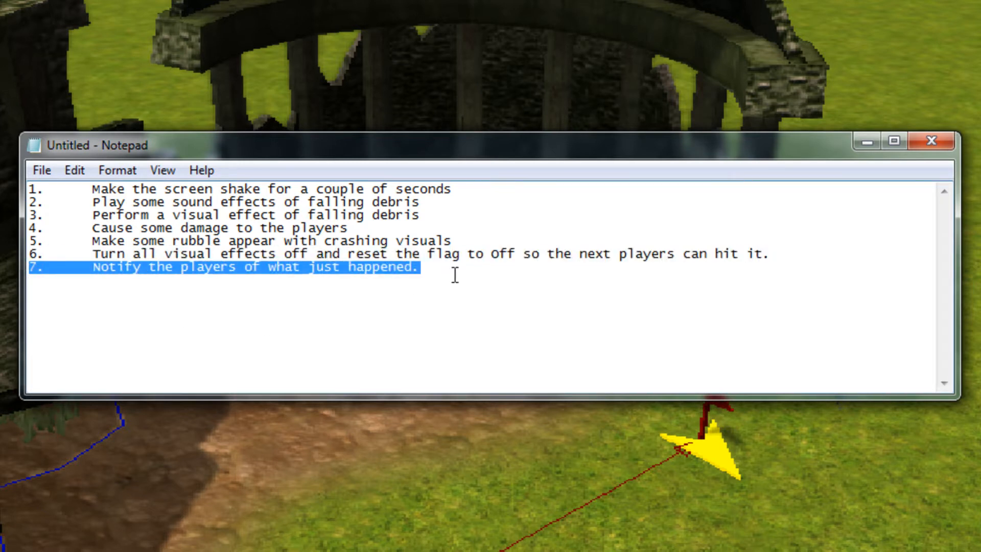
{"action": "left_click", "coordinate": [437, 275]}
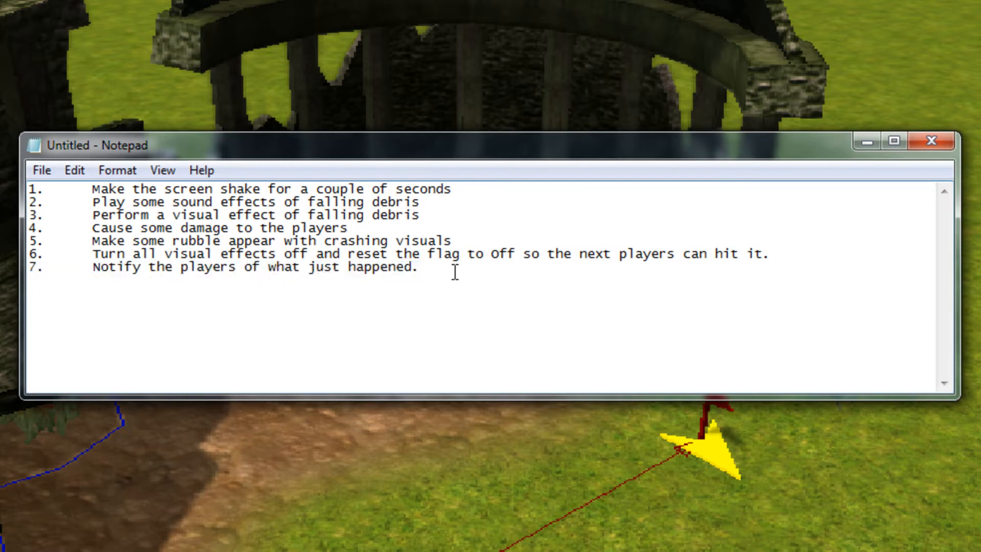
{"action": "left_click_drag", "start_coordinate": [455, 272], "coordinate": [28, 267]}
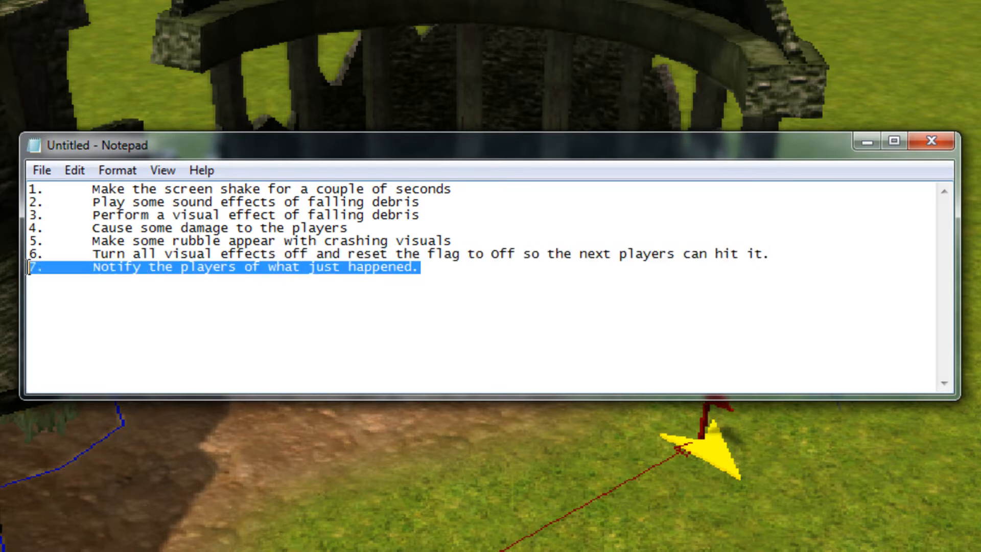
{"action": "left_click", "coordinate": [368, 285]}
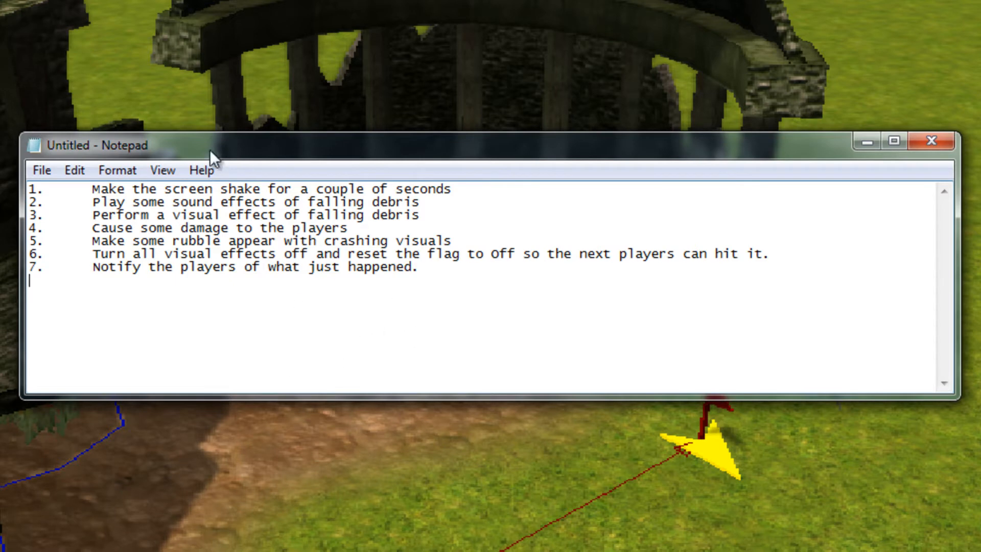
{"action": "left_click_drag", "start_coordinate": [123, 143], "coordinate": [978, 549]}
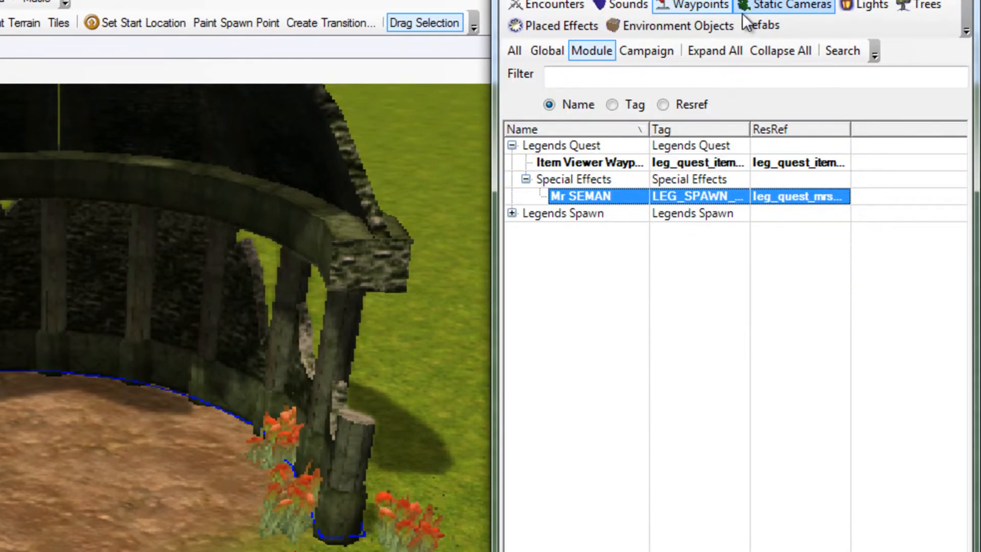
Show all placeable blueprints, filter them by the name rubble, and widen the Name column
{"action": "left_click", "coordinate": [767, 1]}
{"action": "left_click", "coordinate": [515, 51]}
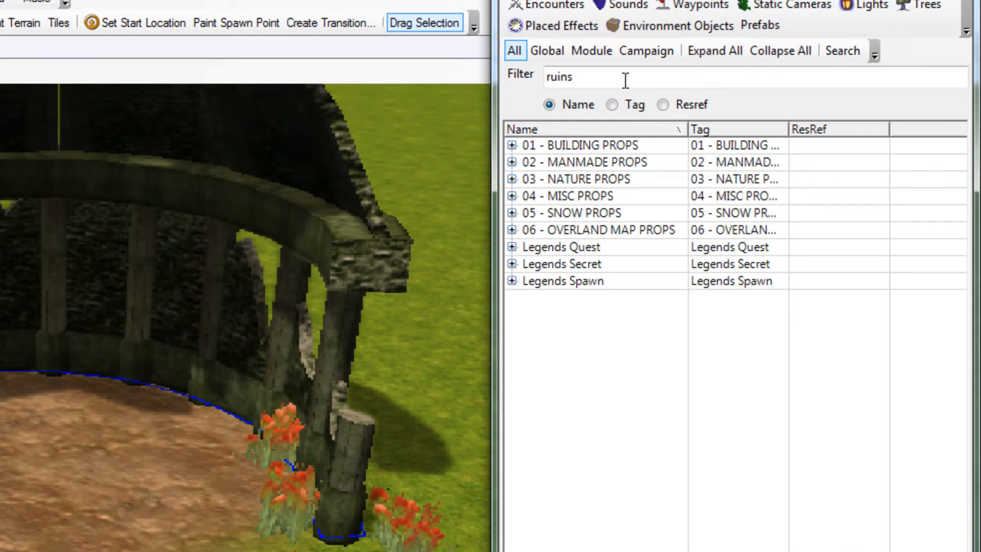
{"action": "double_click", "coordinate": [624, 81]}
{"action": "key", "text": "BackSpace"}
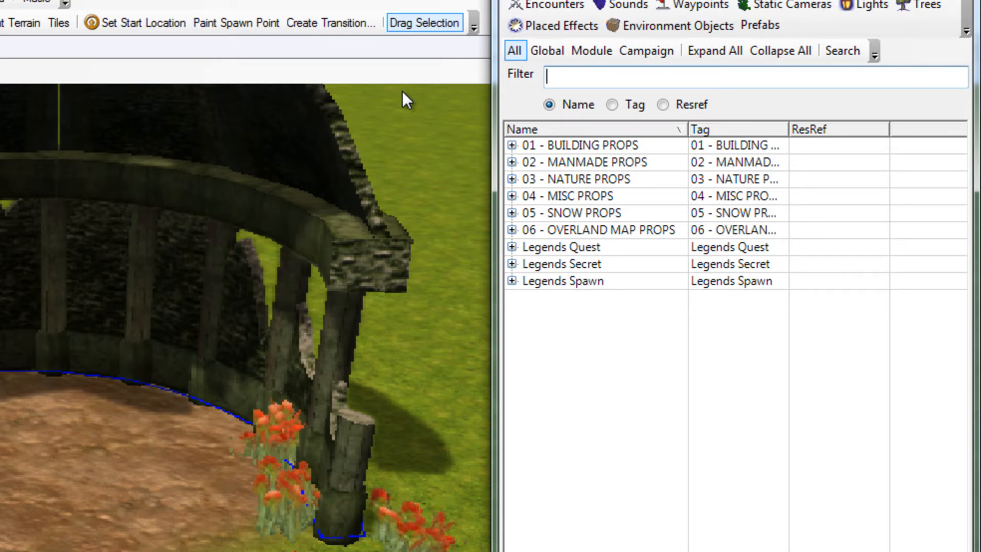
{"action": "type", "text": "rubble"}
{"action": "key", "text": "Tab"}
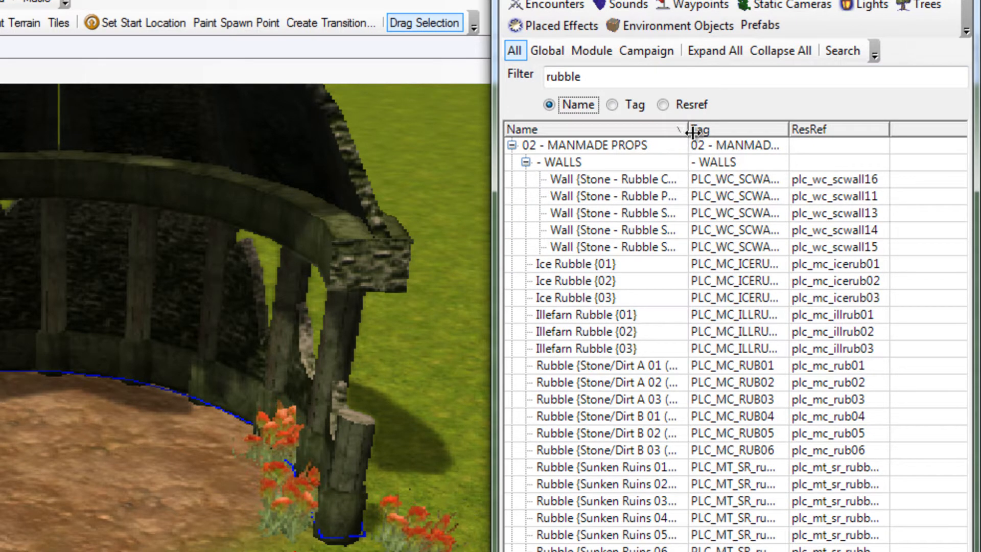
{"action": "left_click_drag", "start_coordinate": [688, 127], "coordinate": [728, 123]}
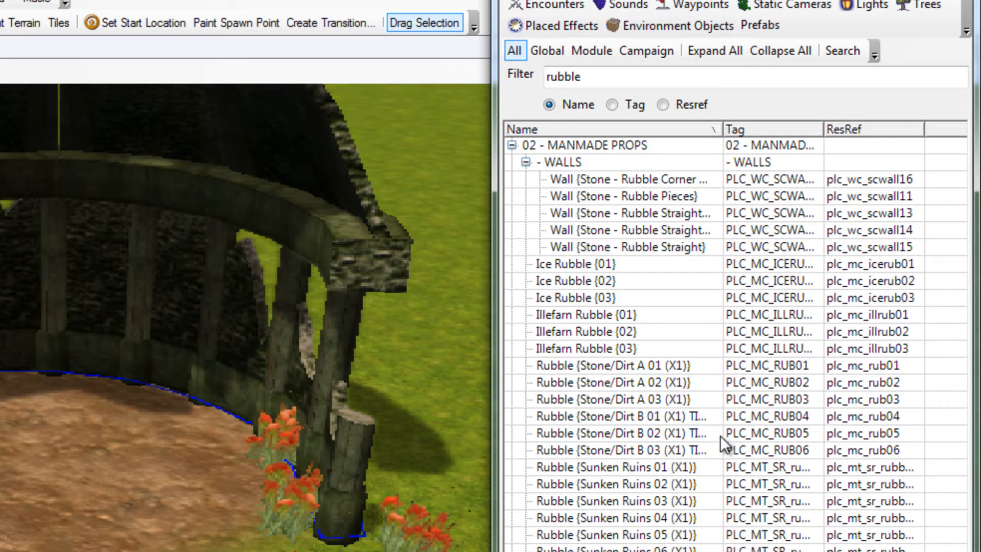
Preview the Sunken Ruins 02 and Sunken Ruins 14 rubble blueprints in the area without placing them
{"action": "left_click", "coordinate": [681, 484]}
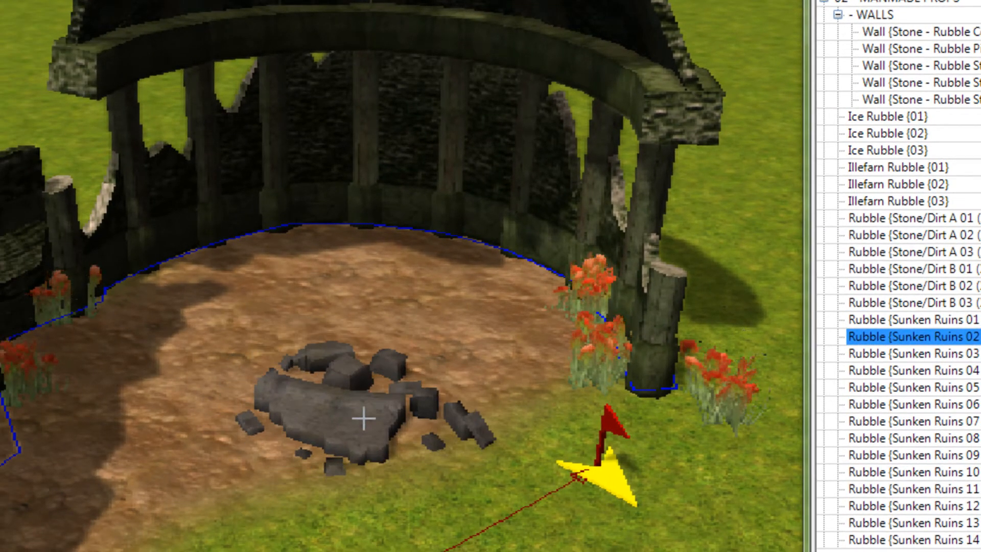
{"action": "key", "text": "Escape"}
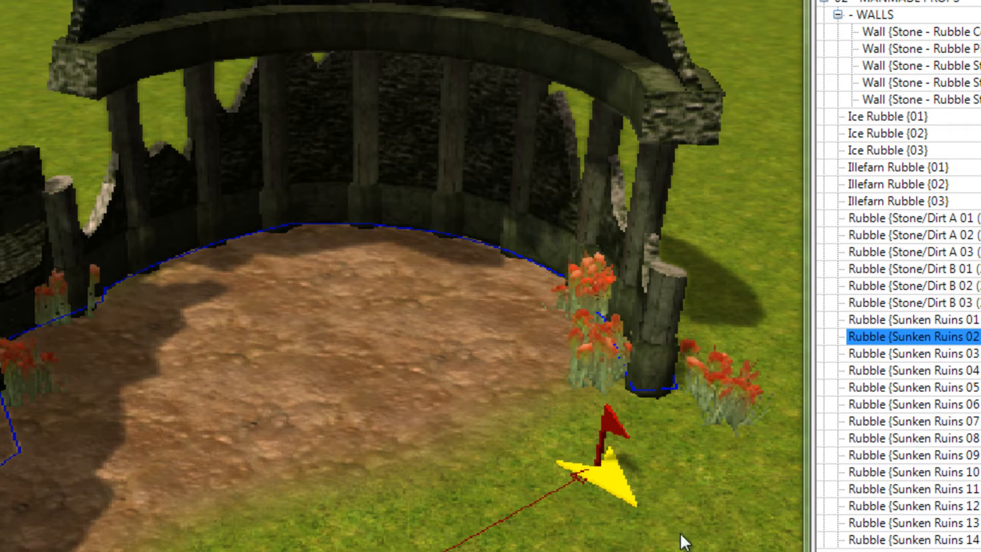
{"action": "left_click", "coordinate": [935, 540]}
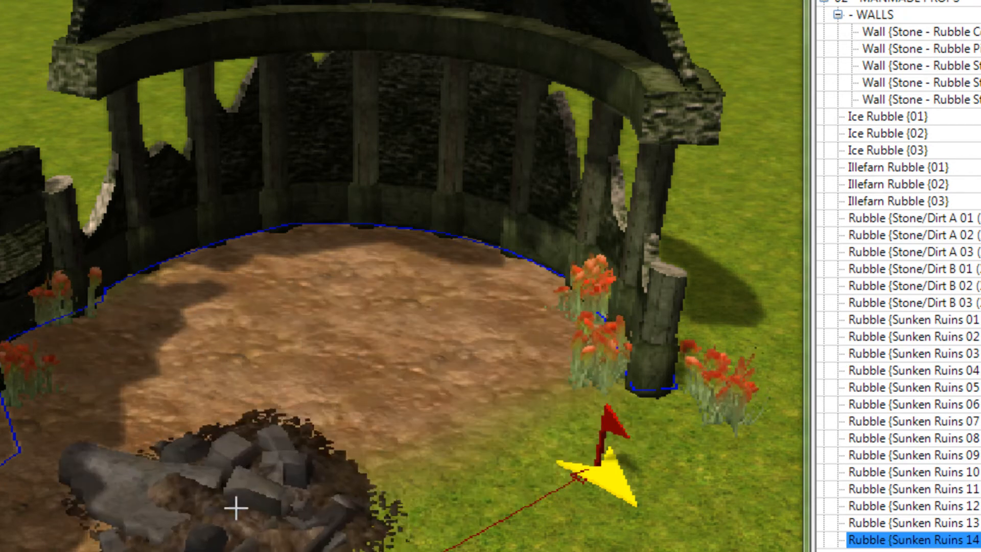
{"action": "key", "text": "Escape"}
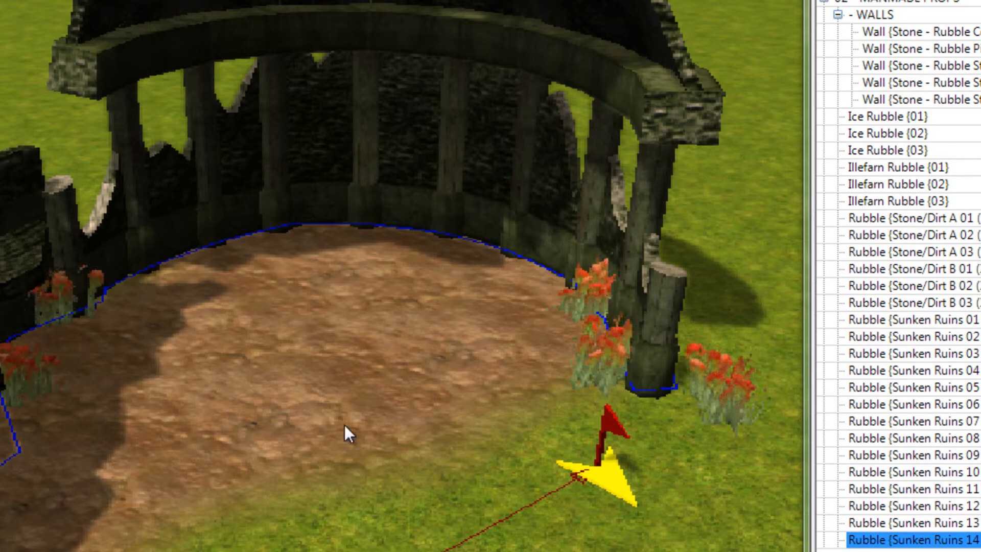
Copy the blueprints Rubble {Sunken Ruins 02 (X1)} and Rubble {Sunken Ruins 14 (X1)} to the module
{"action": "left_click", "coordinate": [876, 337]}
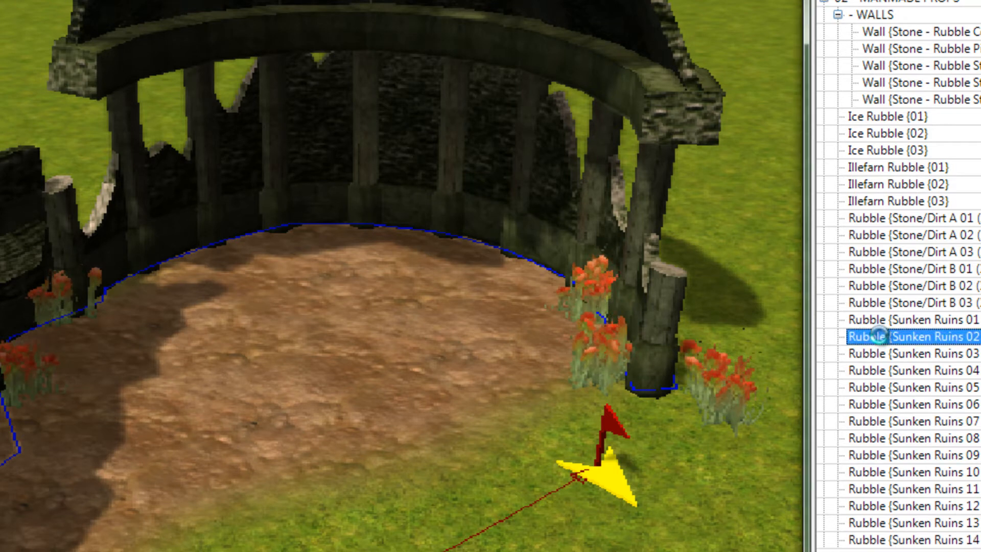
{"action": "right_click", "coordinate": [945, 336]}
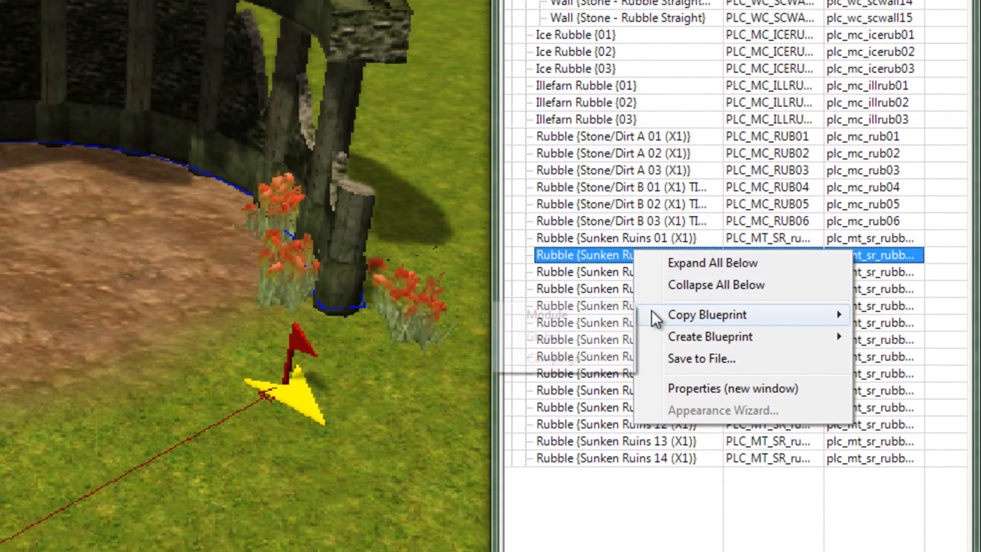
{"action": "mouse_move", "coordinate": [664, 315]}
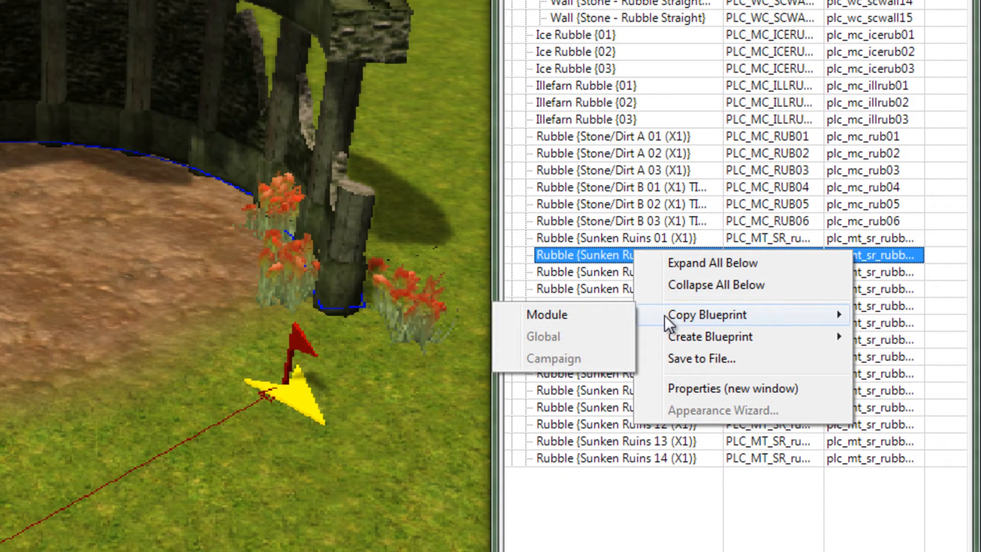
{"action": "left_click", "coordinate": [522, 316]}
{"action": "left_click", "coordinate": [612, 474]}
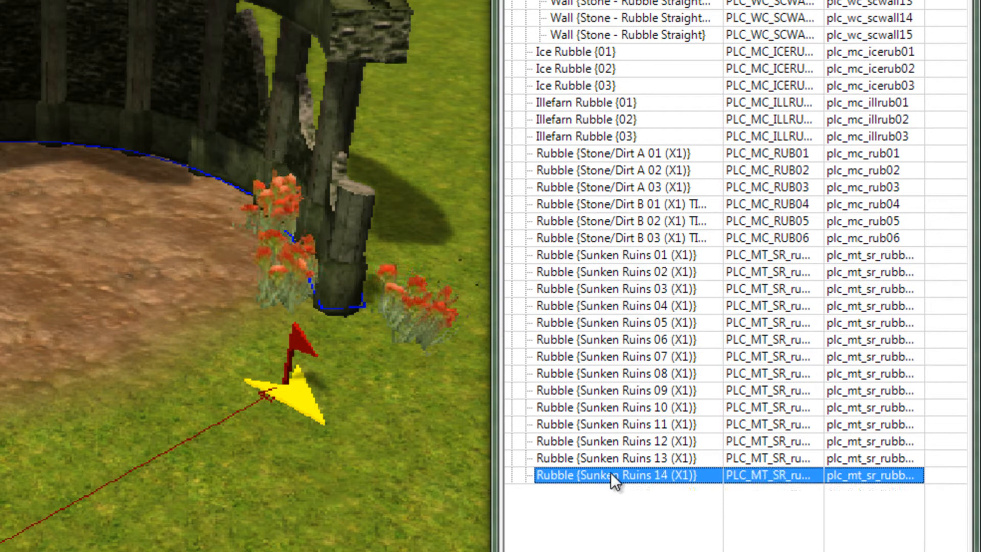
{"action": "right_click", "coordinate": [612, 473]}
{"action": "mouse_move", "coordinate": [648, 536]}
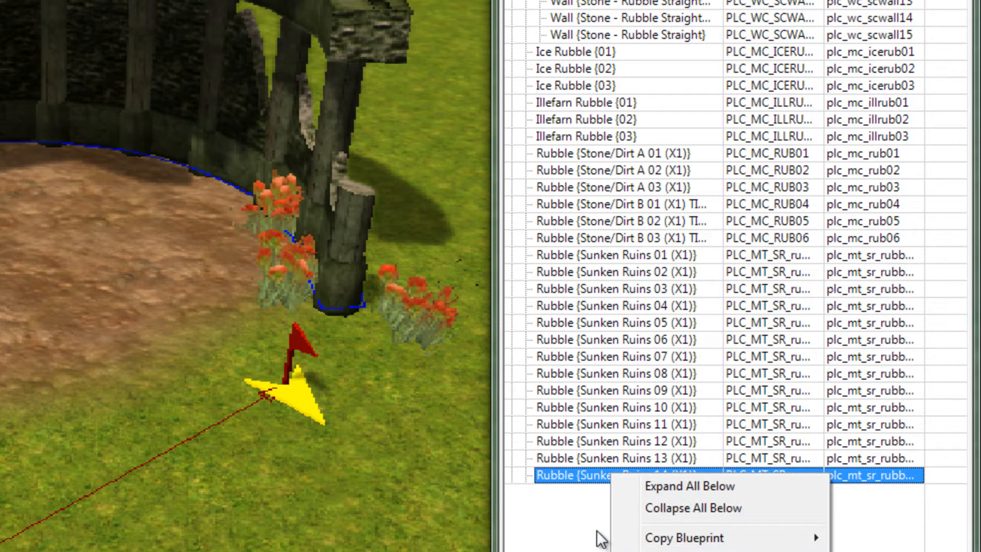
{"action": "left_click", "coordinate": [884, 538]}
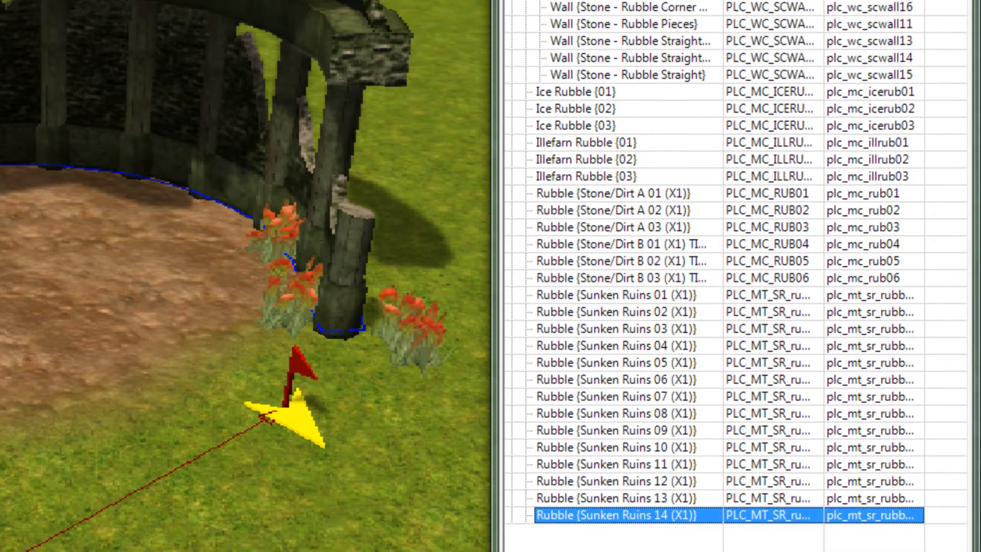
In the module's manmade props, make the Sunken Ruins 02 rubble non-static and usable, with Dynamic Collisions enabled
{"action": "left_click", "coordinate": [591, 57]}
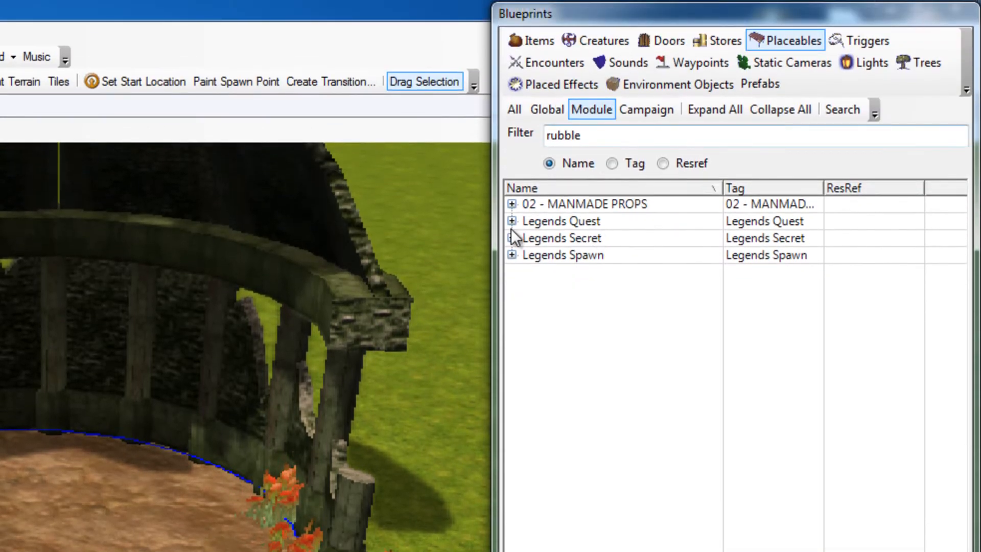
{"action": "left_click", "coordinate": [511, 204]}
{"action": "left_click", "coordinate": [568, 222]}
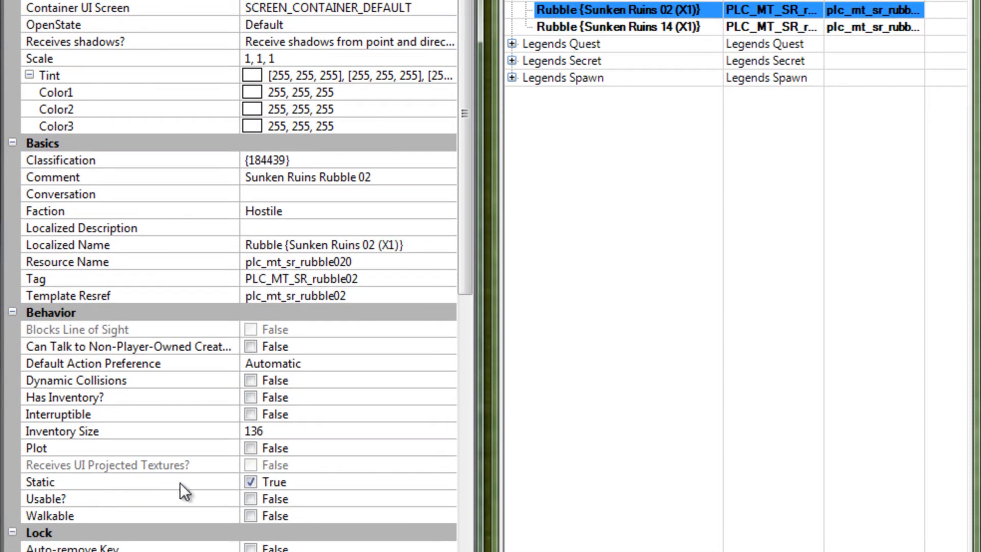
{"action": "left_click", "coordinate": [250, 482]}
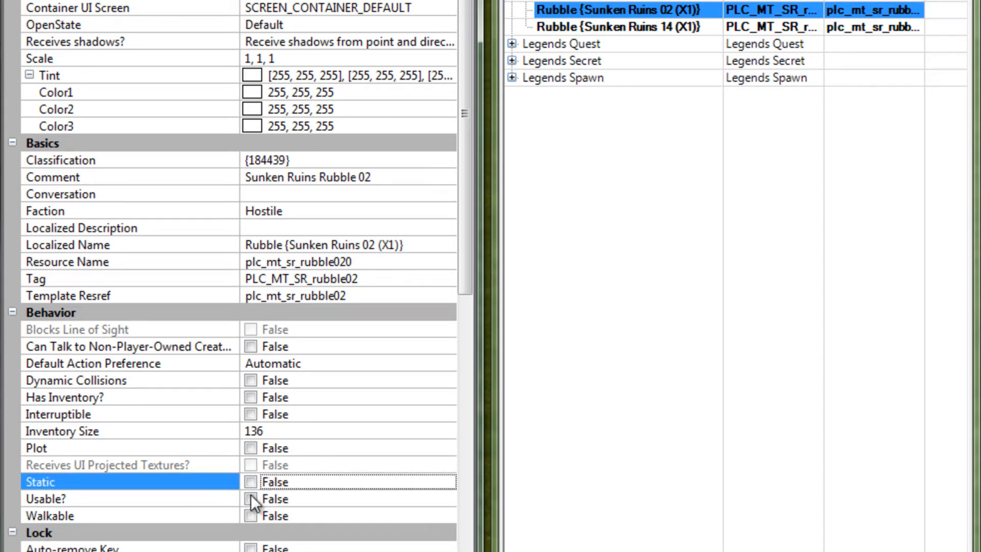
{"action": "left_click", "coordinate": [251, 499]}
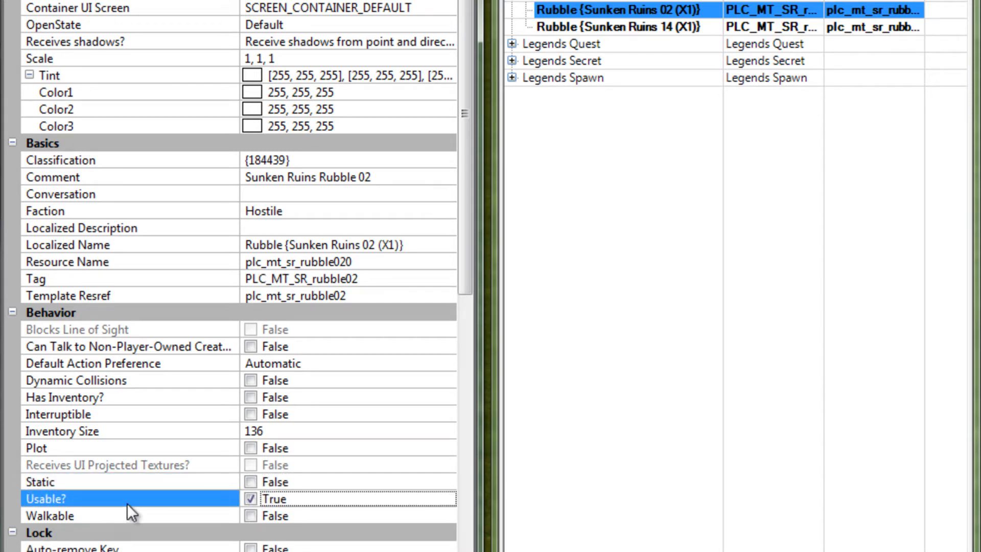
{"action": "left_click", "coordinate": [251, 380]}
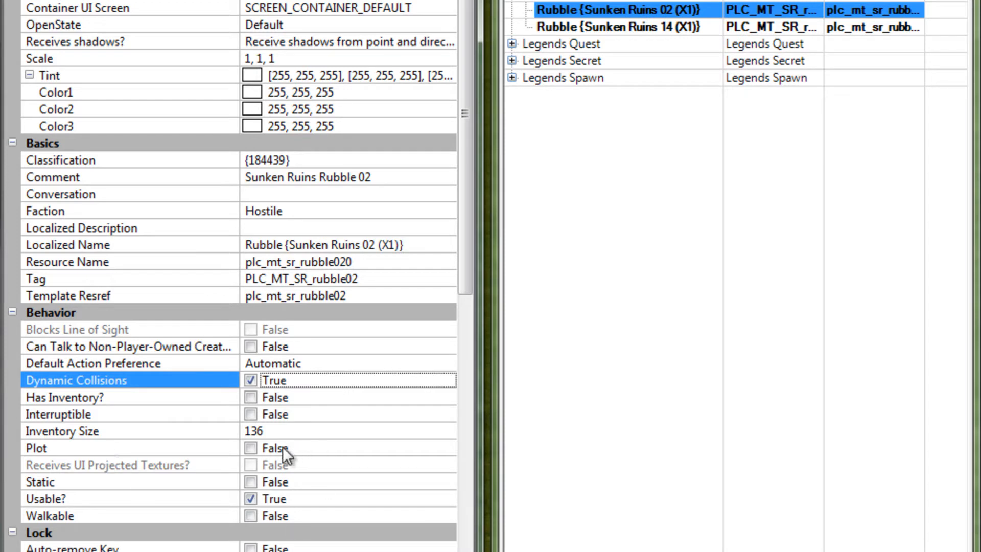
Give the module's Sunken Ruins 14 rubble Dynamic Collisions, and make it non-static and usable
{"action": "left_click", "coordinate": [649, 27]}
{"action": "left_click", "coordinate": [269, 382]}
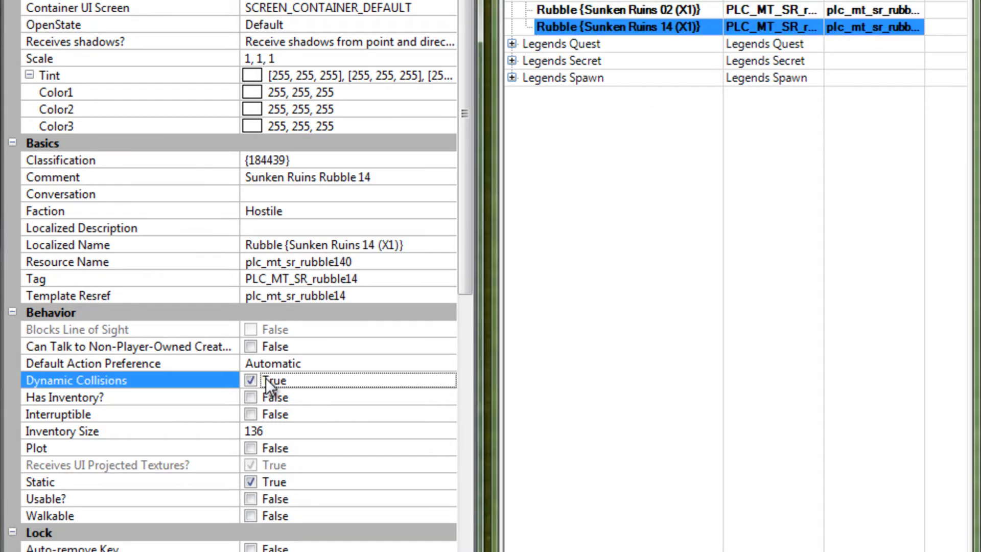
{"action": "left_click", "coordinate": [265, 483]}
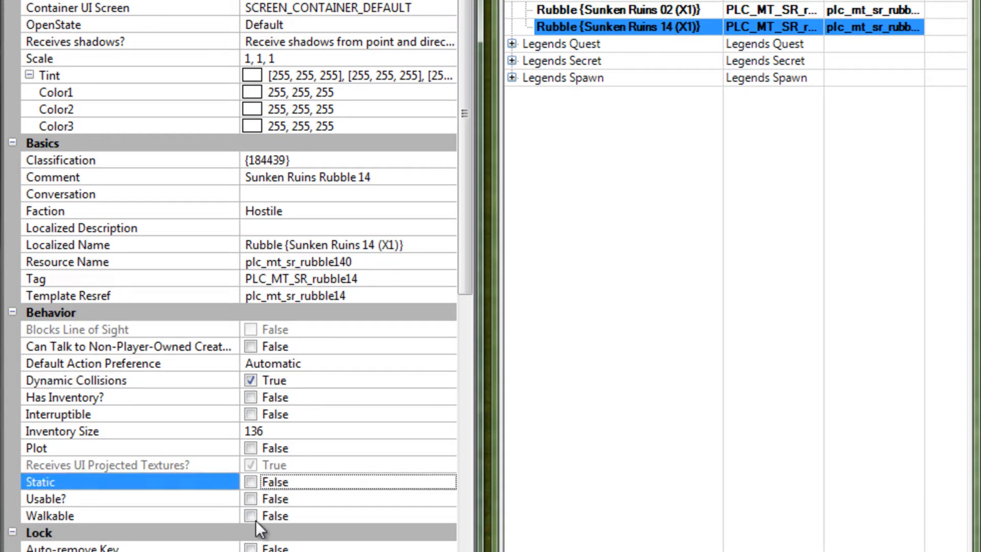
{"action": "left_click", "coordinate": [260, 503]}
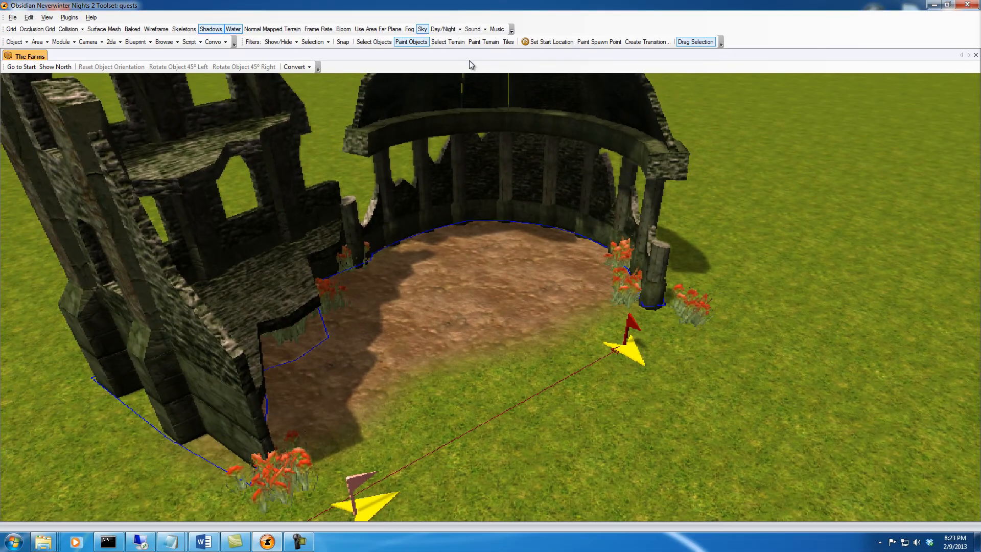
Place two waypoints apart from each other on the dirt floor inside the curved ruin, and finish painting
{"action": "right_click", "coordinate": [566, 343]}
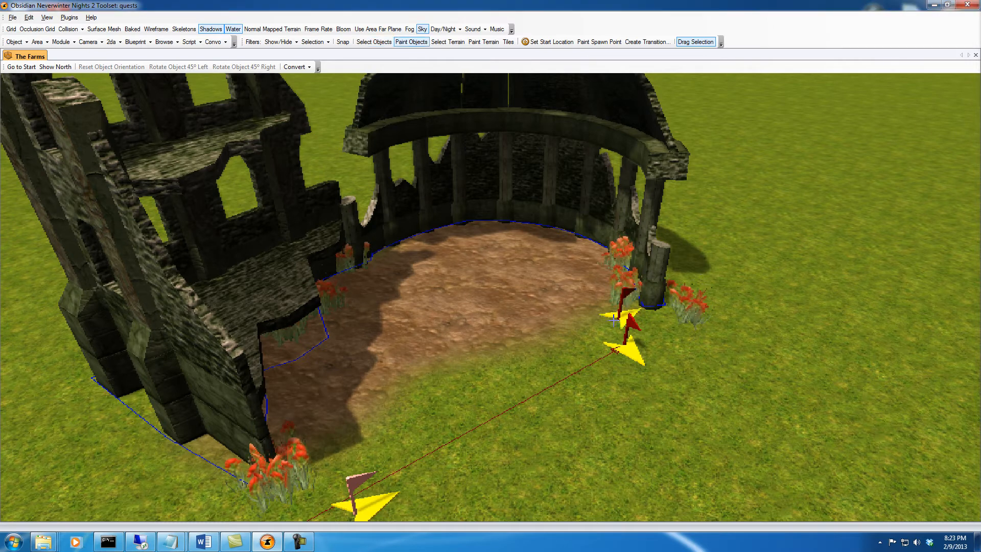
{"action": "left_click", "coordinate": [543, 310]}
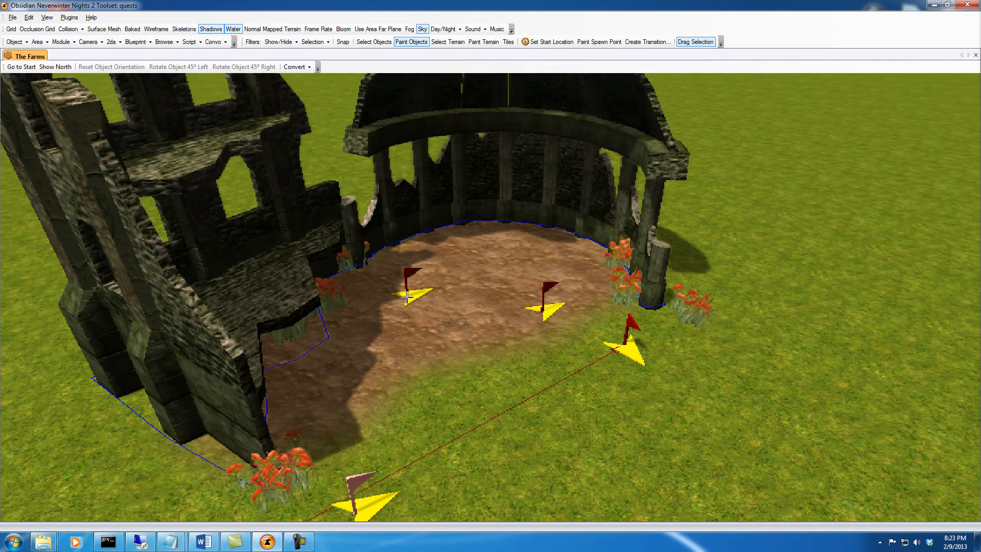
{"action": "left_click", "coordinate": [412, 297]}
{"action": "key", "text": "Escape"}
{"action": "middle_click_drag", "start_coordinate": [477, 335], "coordinate": [476, 360]}
Open the floor waypoint nearer the broken pillar for editing in the Legends Spawn Plugin
{"action": "left_click", "coordinate": [550, 317]}
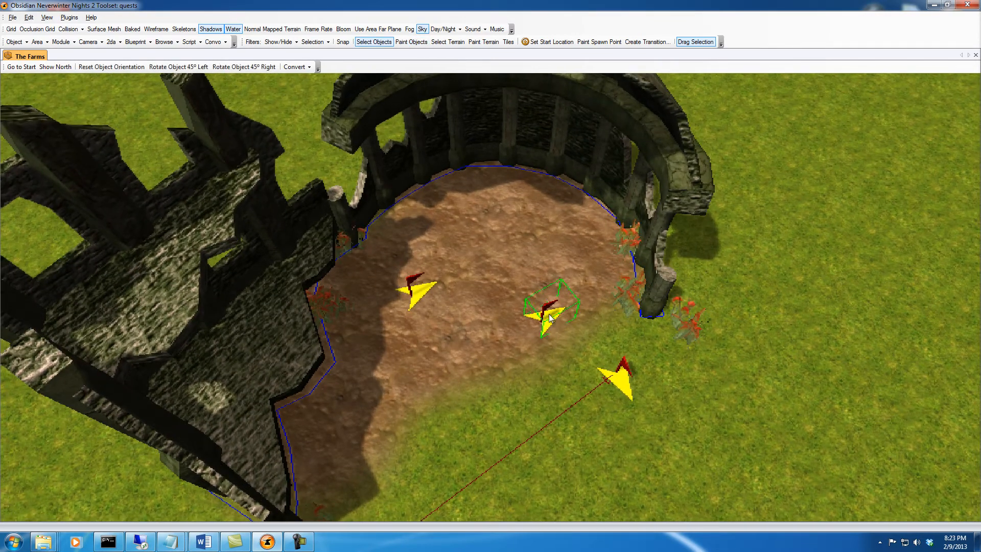
{"action": "left_click", "coordinate": [69, 17]}
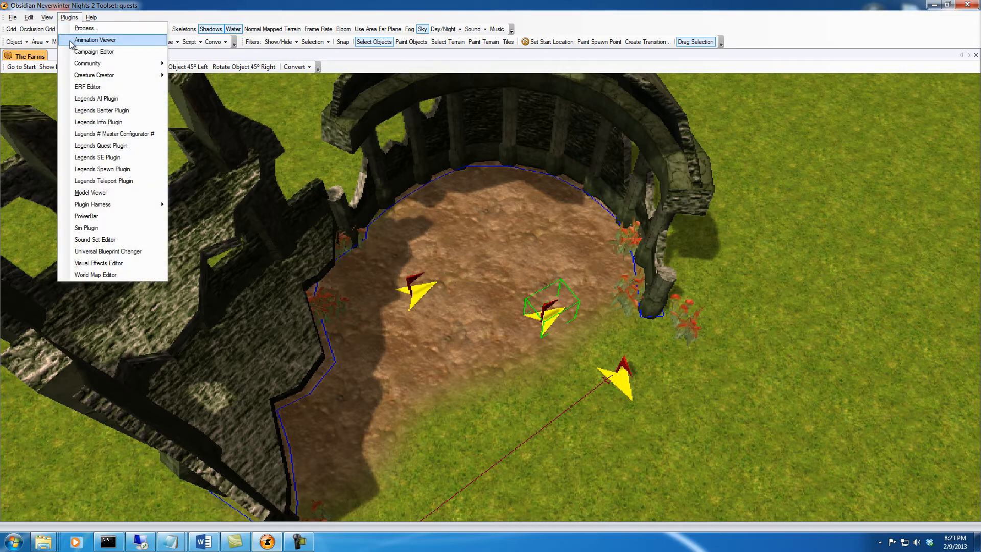
{"action": "left_click", "coordinate": [104, 169]}
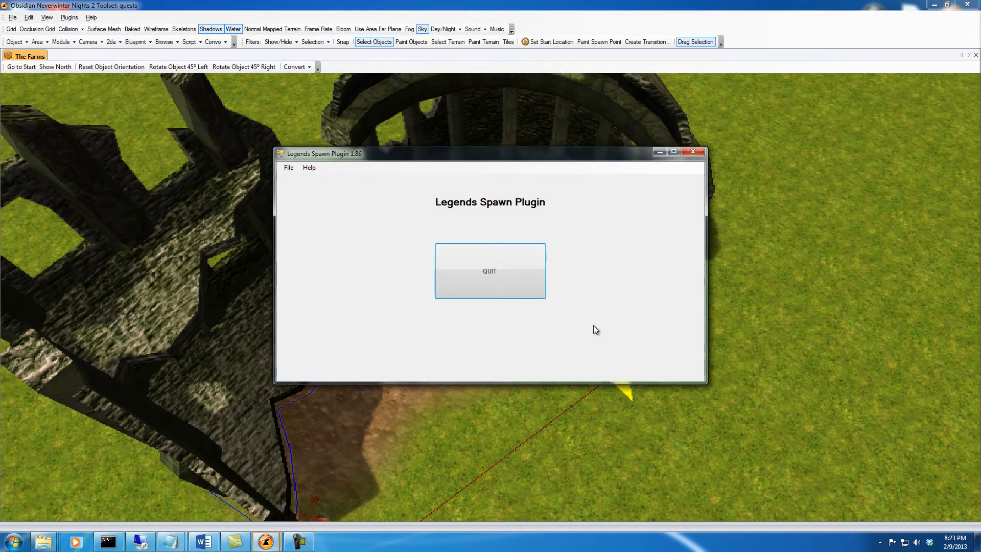
{"action": "left_click", "coordinate": [286, 169]}
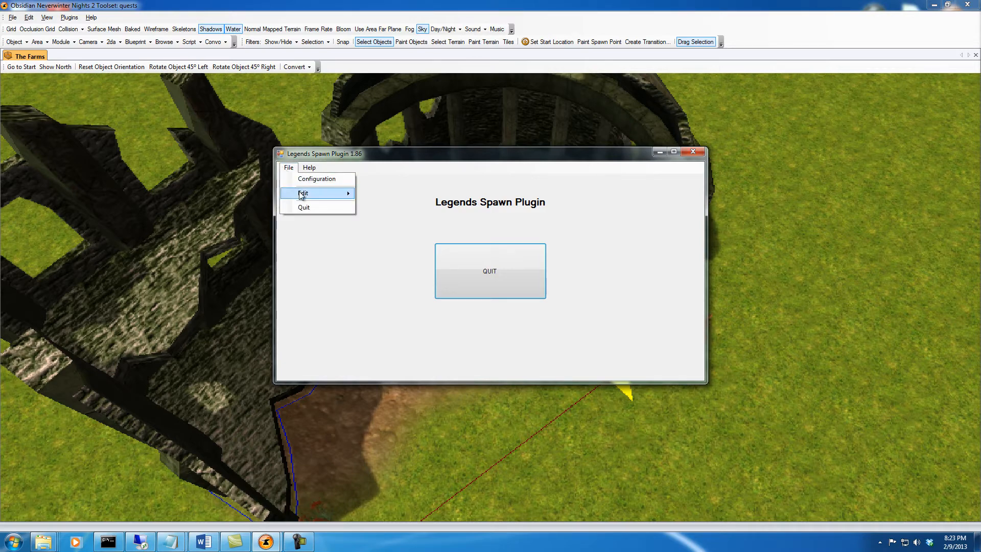
{"action": "mouse_move", "coordinate": [309, 194]}
{"action": "left_click", "coordinate": [424, 194]}
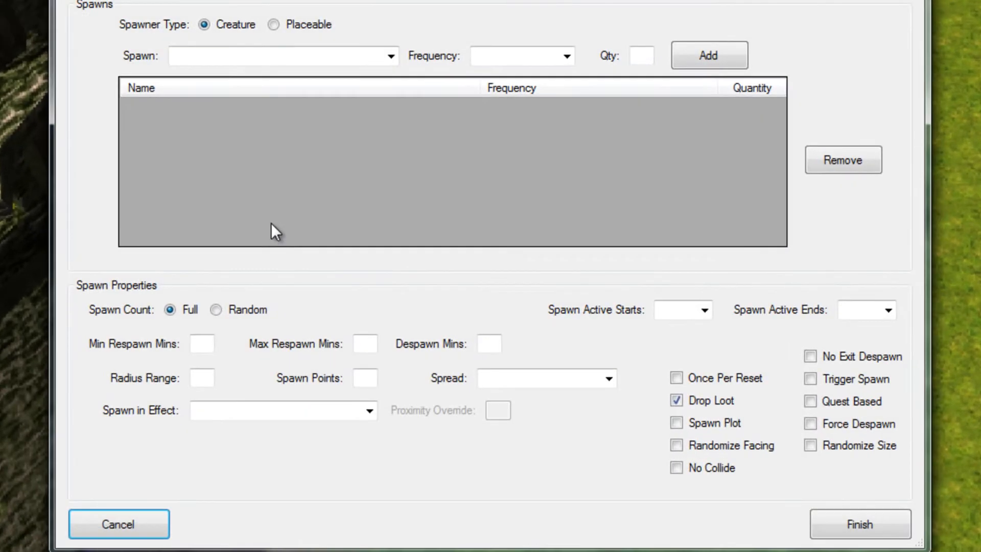
Set the spawner type to Placeable and add Rubble {Sunken Ruins 14 (X1)} with Ultra Common frequency and quantity 1
{"action": "left_click", "coordinate": [294, 30]}
{"action": "left_click", "coordinate": [571, 331]}
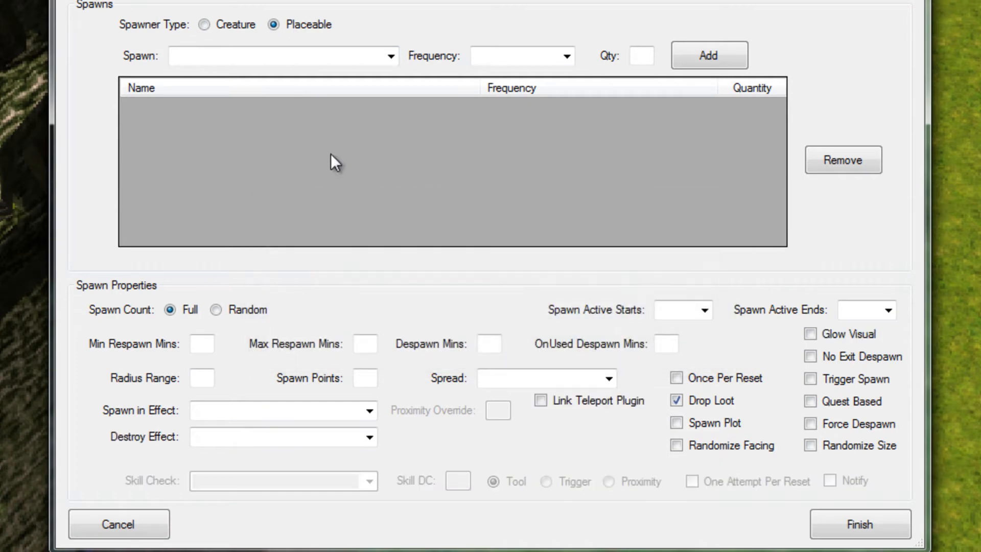
{"action": "left_click", "coordinate": [388, 57]}
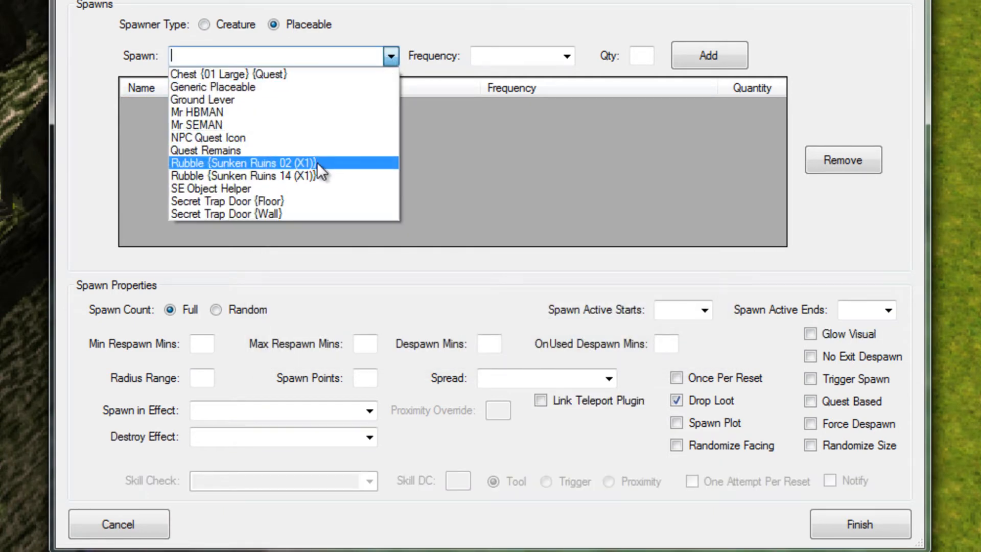
{"action": "left_click", "coordinate": [307, 176]}
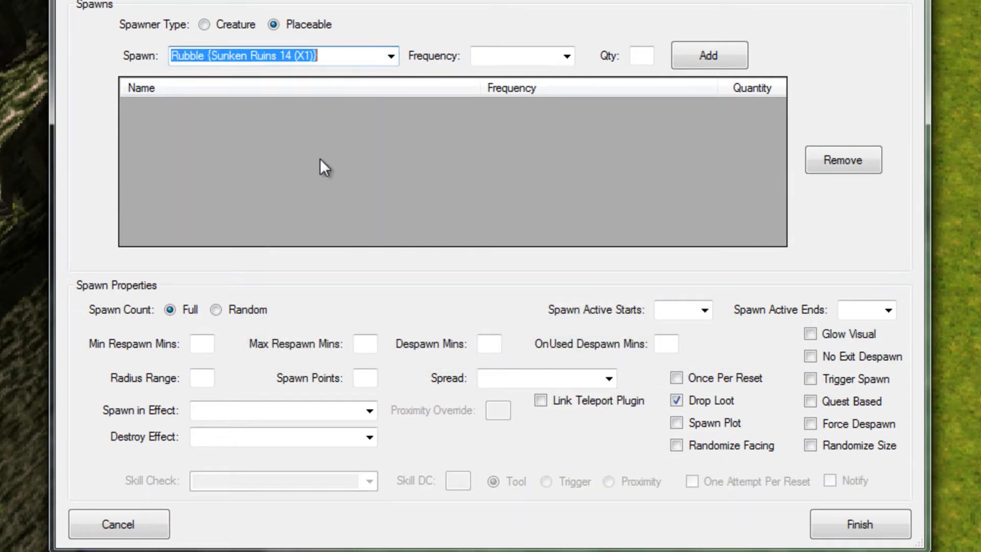
{"action": "left_click", "coordinate": [708, 55]}
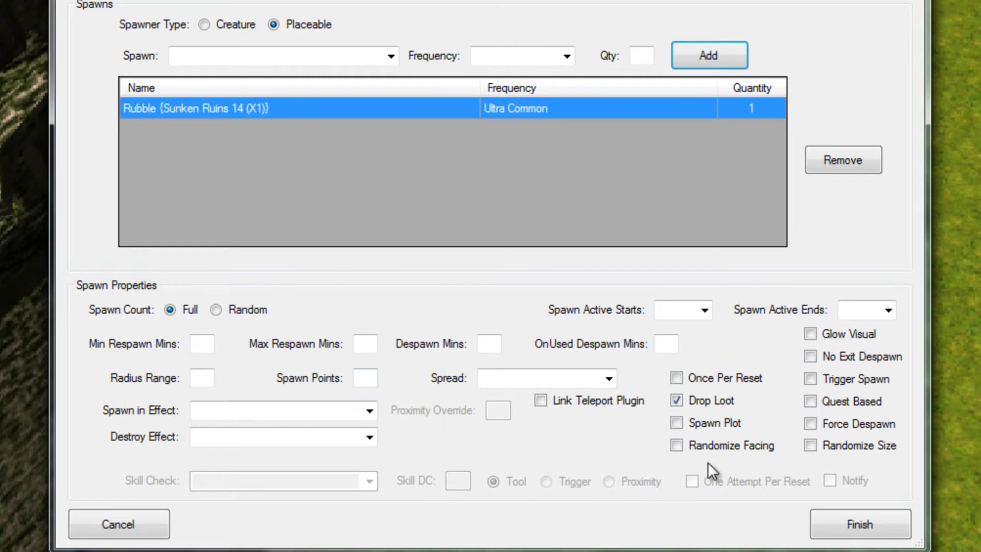
Enable Trigger Spawn, turn off Drop Loot, and set the minimum and maximum respawn minutes to -2
{"action": "left_click", "coordinate": [813, 380]}
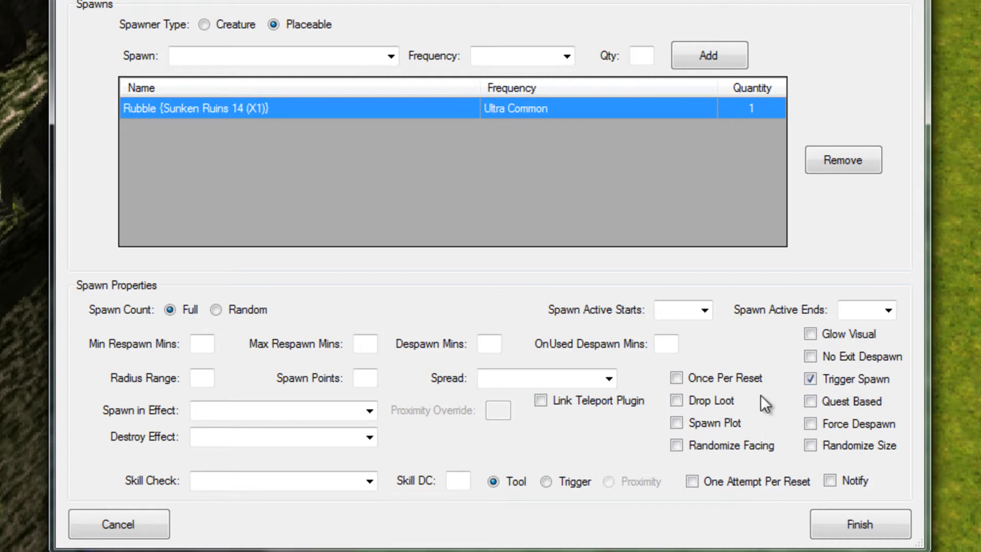
{"action": "left_click", "coordinate": [199, 342]}
{"action": "type", "text": "-2"}
{"action": "key", "text": "Tab"}
{"action": "type", "text": "-2"}
{"action": "key", "text": "Tab"}
{"action": "double_click", "coordinate": [208, 347]}
{"action": "left_click", "coordinate": [376, 345]}
{"action": "double_click", "coordinate": [376, 345]}
{"action": "left_click", "coordinate": [203, 345]}
{"action": "key", "text": "Tab"}
{"action": "key", "text": "shift+Tab"}
{"action": "double_click", "coordinate": [197, 344]}
{"action": "left_click_drag", "start_coordinate": [210, 343], "coordinate": [178, 344]}
{"action": "double_click", "coordinate": [371, 344]}
{"action": "left_click_drag", "start_coordinate": [377, 344], "coordinate": [355, 344]}
{"action": "left_click_drag", "start_coordinate": [210, 344], "coordinate": [191, 344]}
{"action": "key", "text": "Tab"}
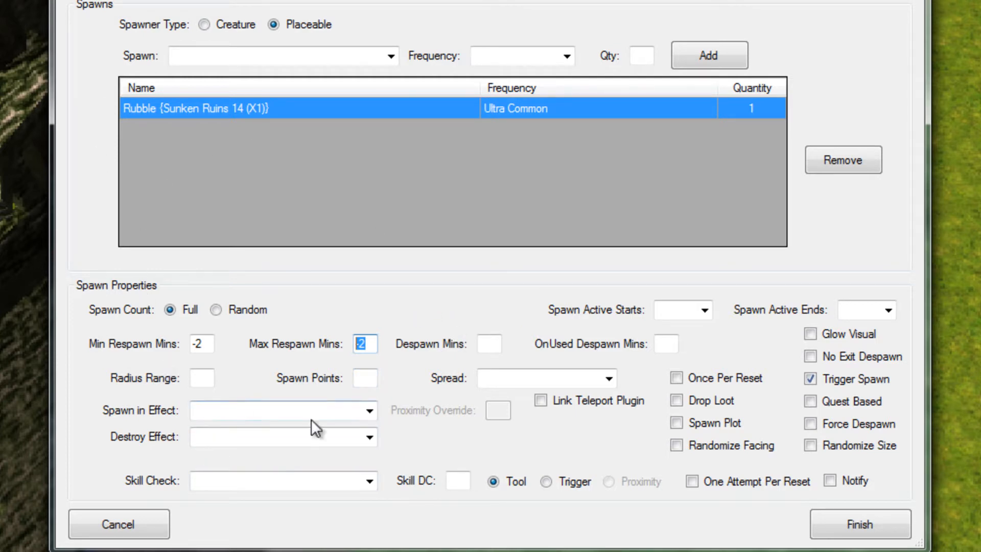
Set the spawn-in effect to FX DOOR EXPLOSION.SEF
{"action": "left_click", "coordinate": [372, 408]}
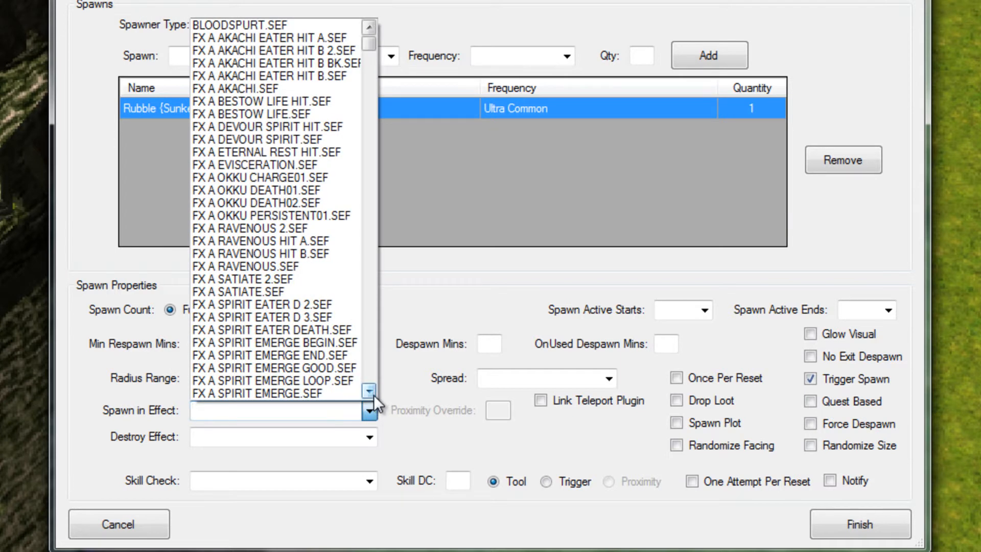
{"action": "type", "text": "fx "}
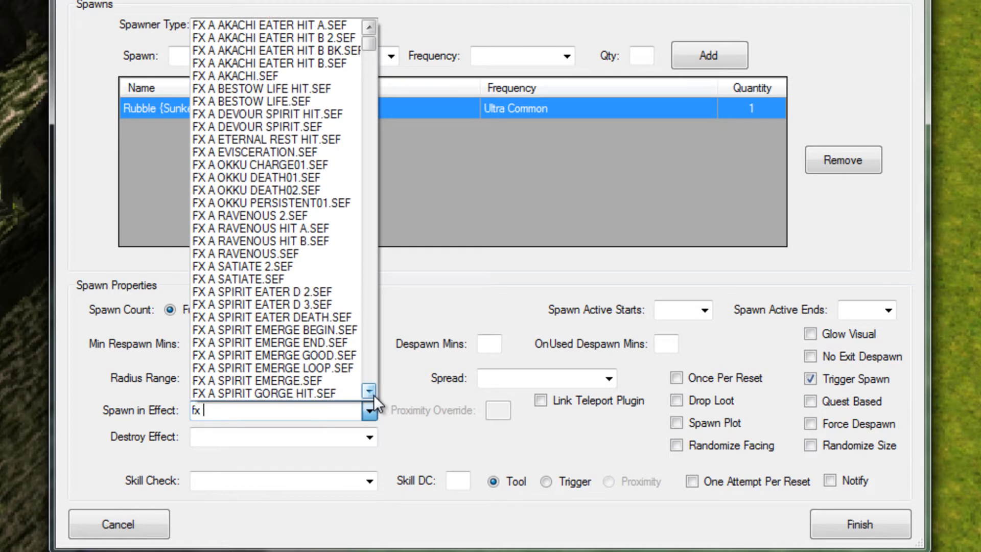
{"action": "type", "text": "door"}
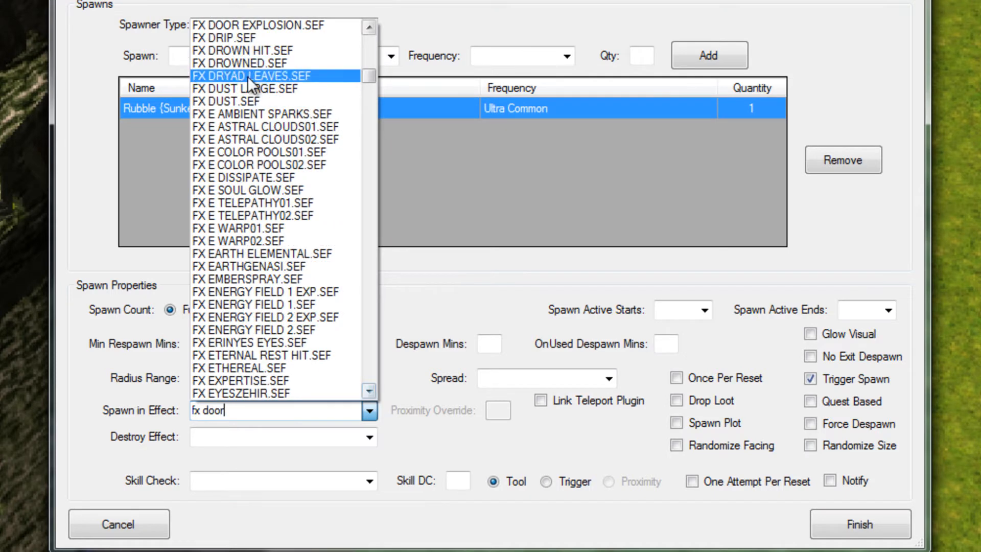
{"action": "left_click", "coordinate": [260, 25]}
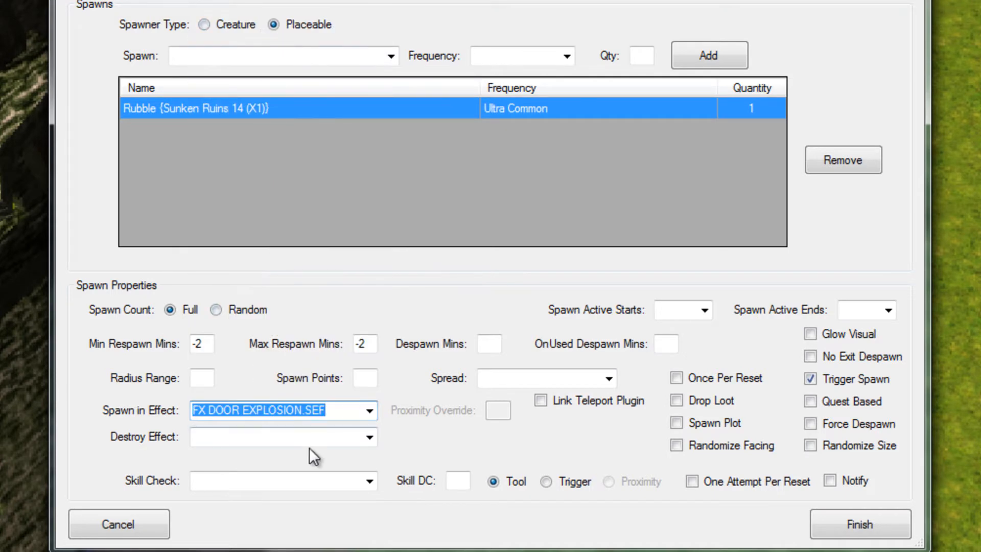
Save the rubble spawner settings for the floor waypoint nearer the broken pillar
{"action": "key", "text": "Tab"}
{"action": "key", "text": "Tab"}
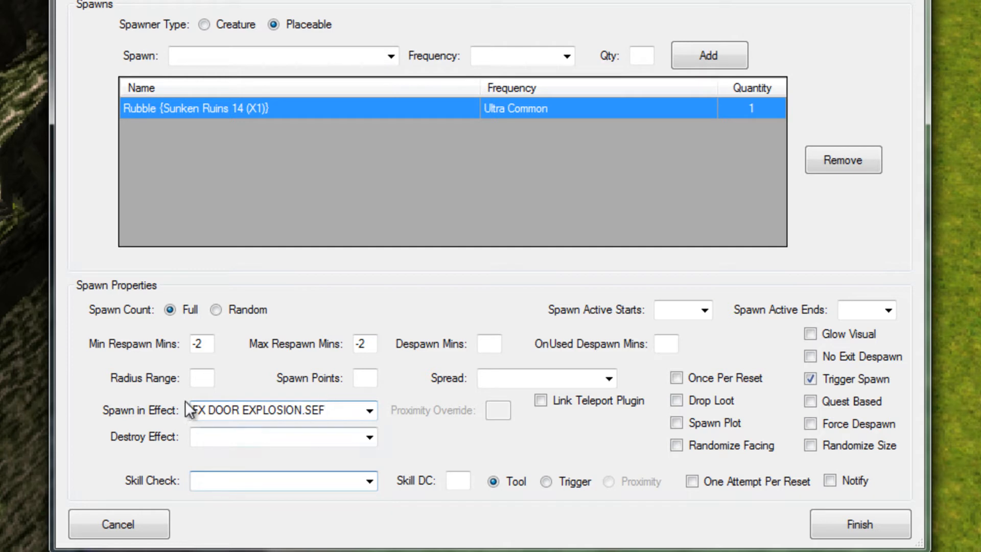
{"action": "left_click", "coordinate": [350, 413]}
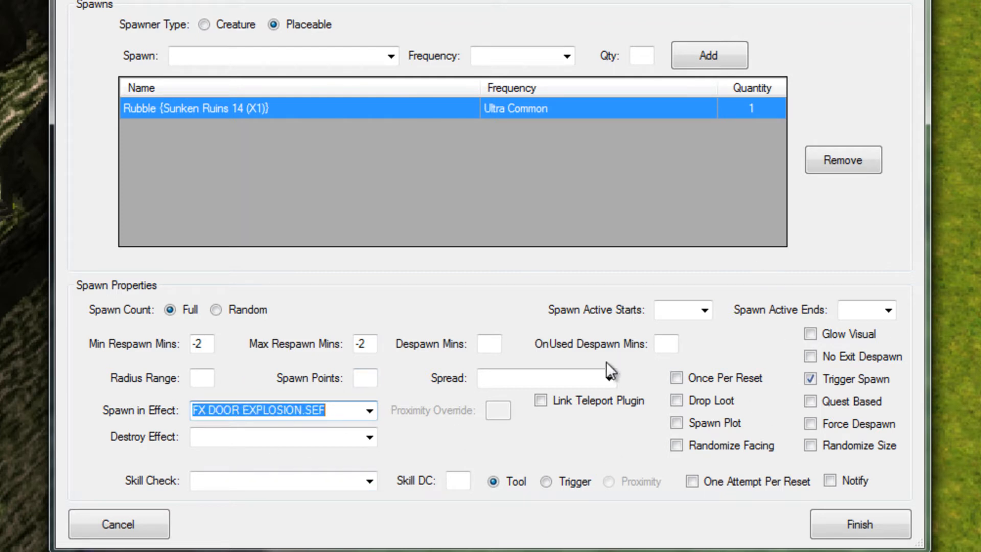
{"action": "left_click", "coordinate": [888, 524]}
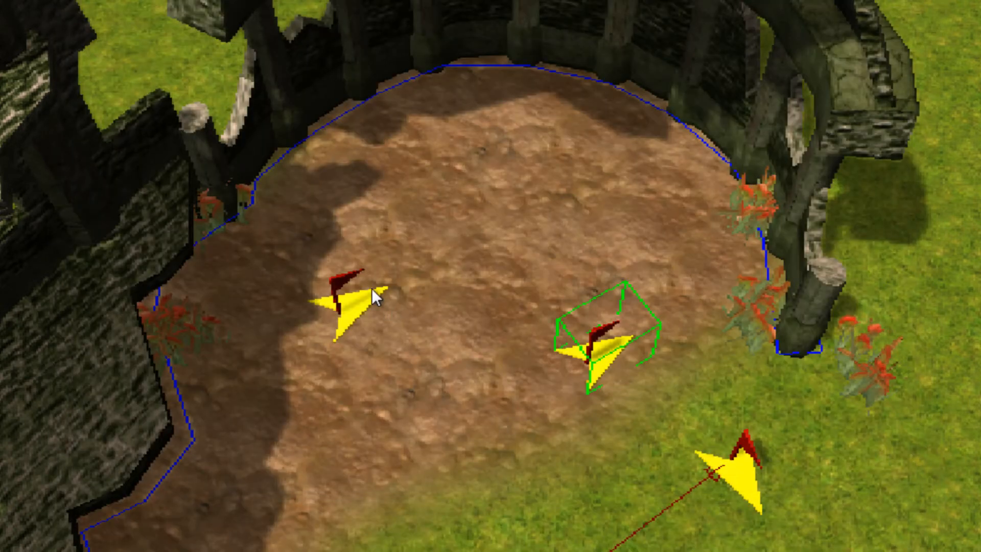
Open the other floor waypoint, farther from the broken pillar, for editing in the Legends Spawn Plugin
{"action": "left_click", "coordinate": [371, 292]}
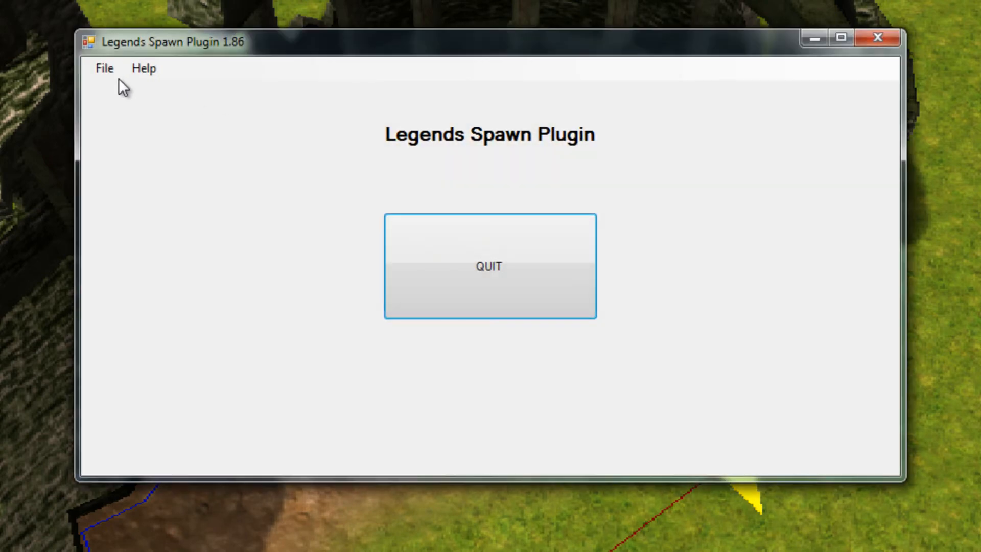
{"action": "left_click", "coordinate": [115, 76]}
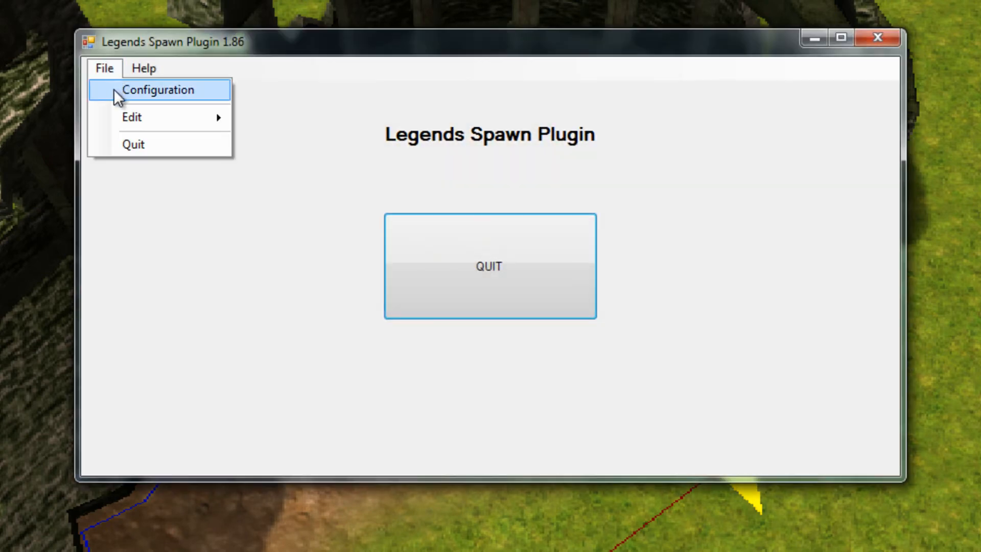
{"action": "mouse_move", "coordinate": [195, 115]}
{"action": "left_click", "coordinate": [269, 118]}
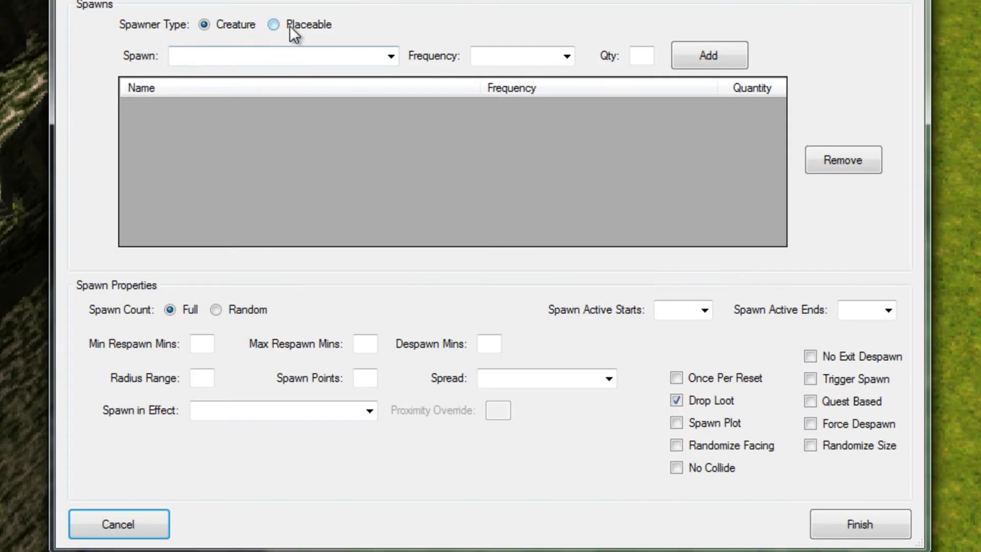
Make this spawner a Placeable type and add Rubble {Sunken Ruins 02 (X1)} with Ultra Common frequency and quantity 1
{"action": "left_click", "coordinate": [295, 26]}
{"action": "left_click", "coordinate": [576, 329]}
{"action": "left_click", "coordinate": [392, 57]}
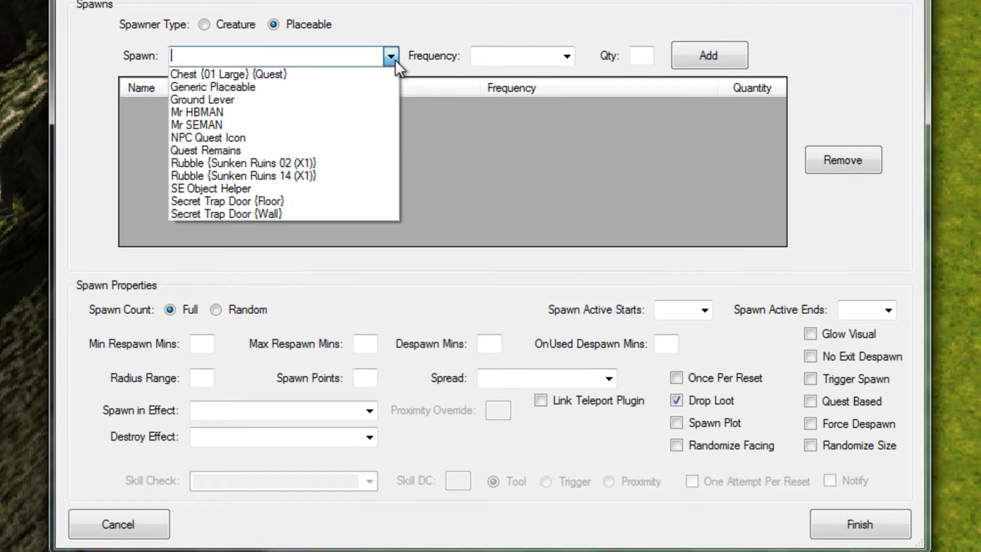
{"action": "left_click", "coordinate": [709, 55]}
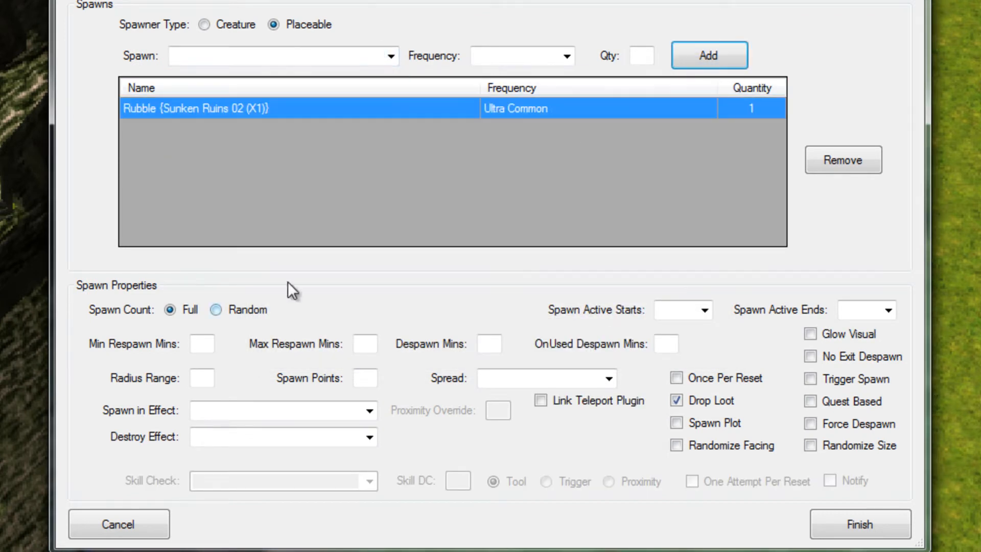
Set the minimum and maximum respawn minutes to -2, turn off Drop Loot, and enable Trigger Spawn
{"action": "left_click", "coordinate": [202, 343]}
{"action": "type", "text": "-2"}
{"action": "key", "text": "Tab"}
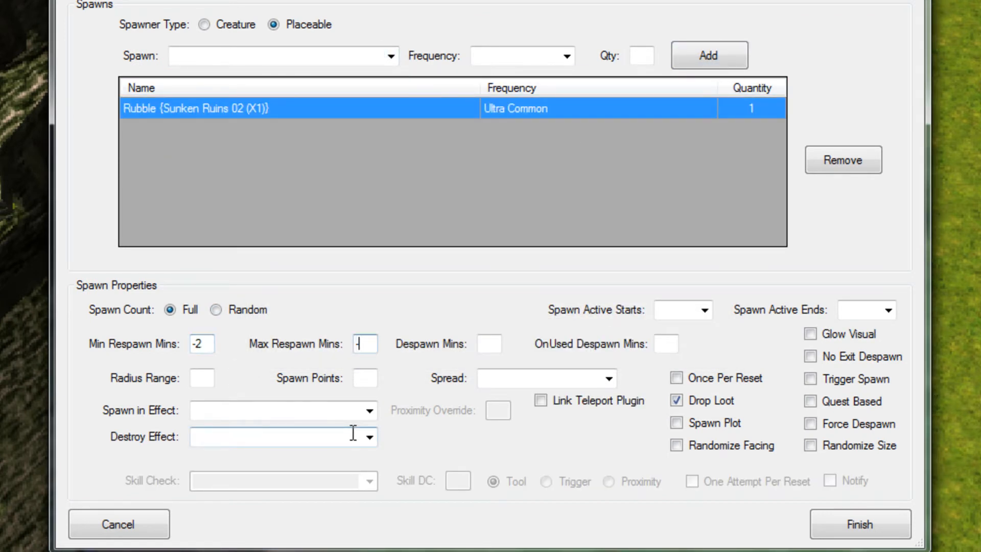
{"action": "type", "text": "-2"}
{"action": "left_click", "coordinate": [714, 403]}
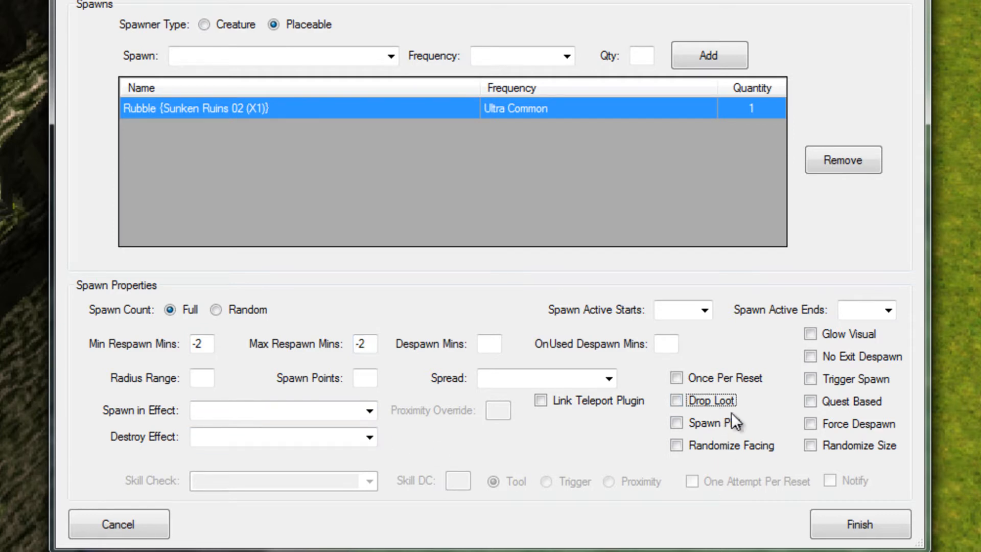
{"action": "left_click", "coordinate": [844, 384]}
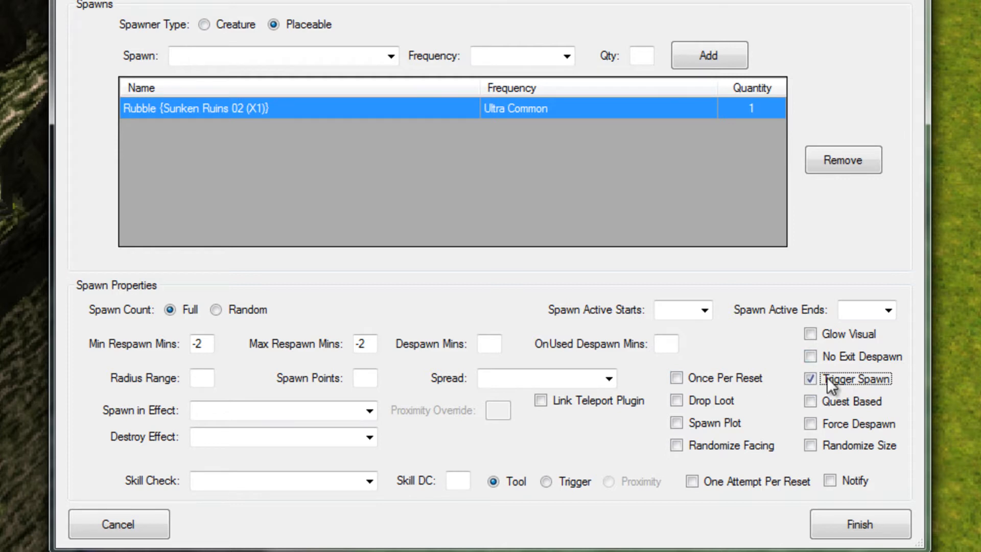
Set the second waypoint's spawn-in effect to FX DOOR EXPLOSION.SEF and save its spawner
{"action": "left_click", "coordinate": [369, 411]}
{"action": "type", "text": "f"}
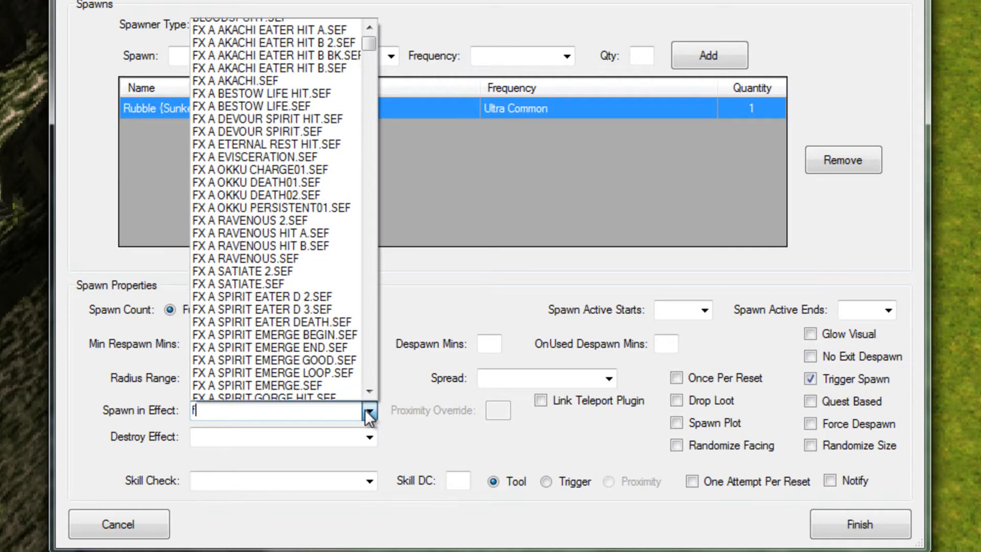
{"action": "type", "text": "x door"}
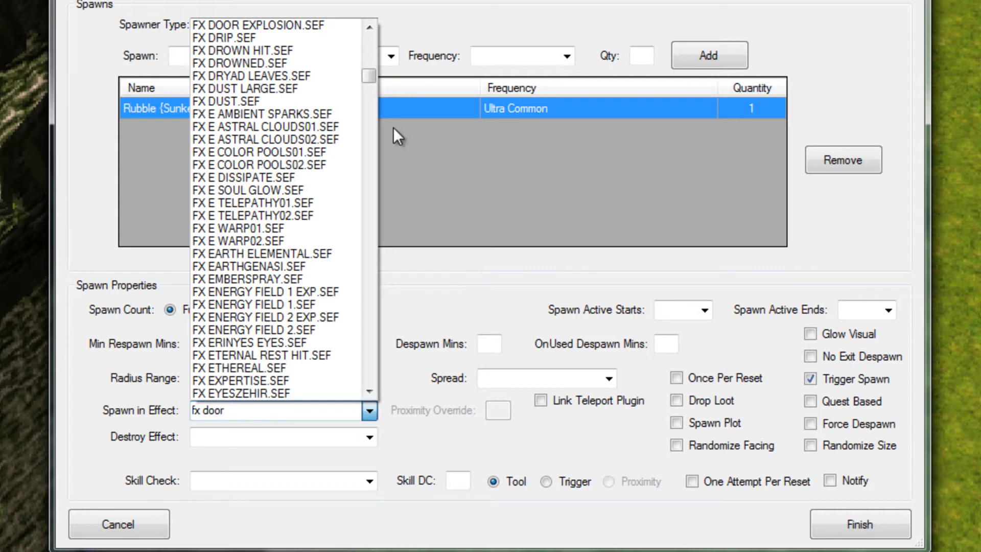
{"action": "left_click", "coordinate": [248, 26]}
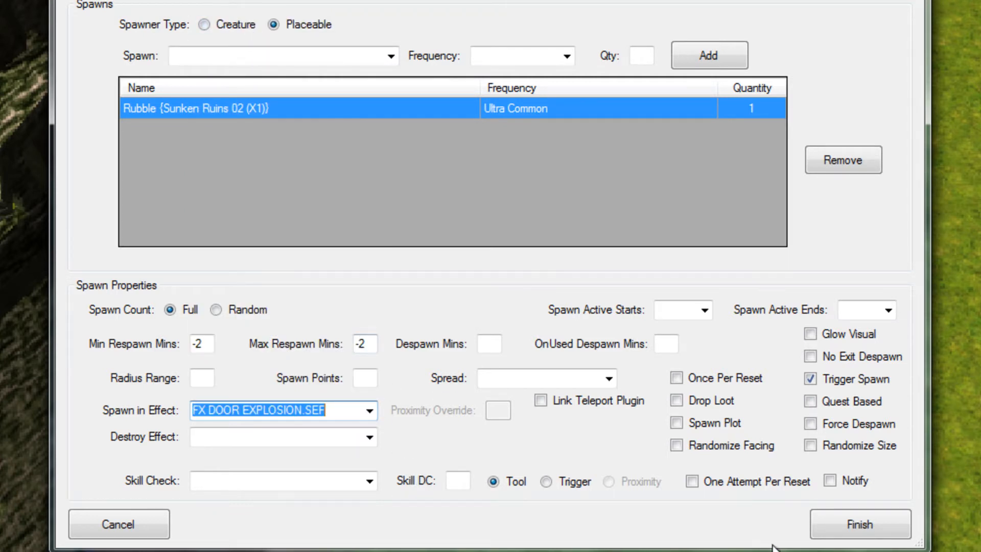
{"action": "left_click", "coordinate": [869, 532]}
{"action": "left_click", "coordinate": [542, 307]}
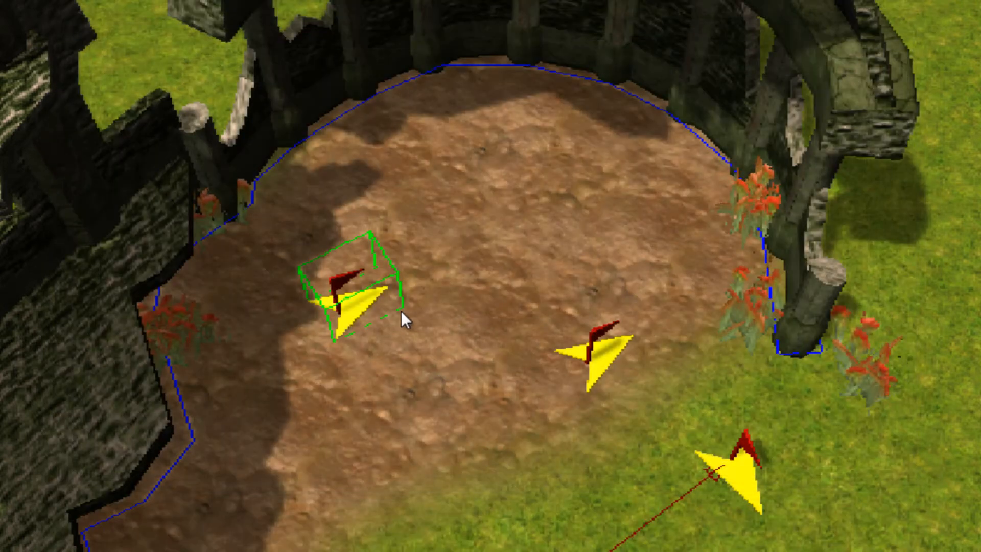
{"action": "left_click", "coordinate": [616, 514]}
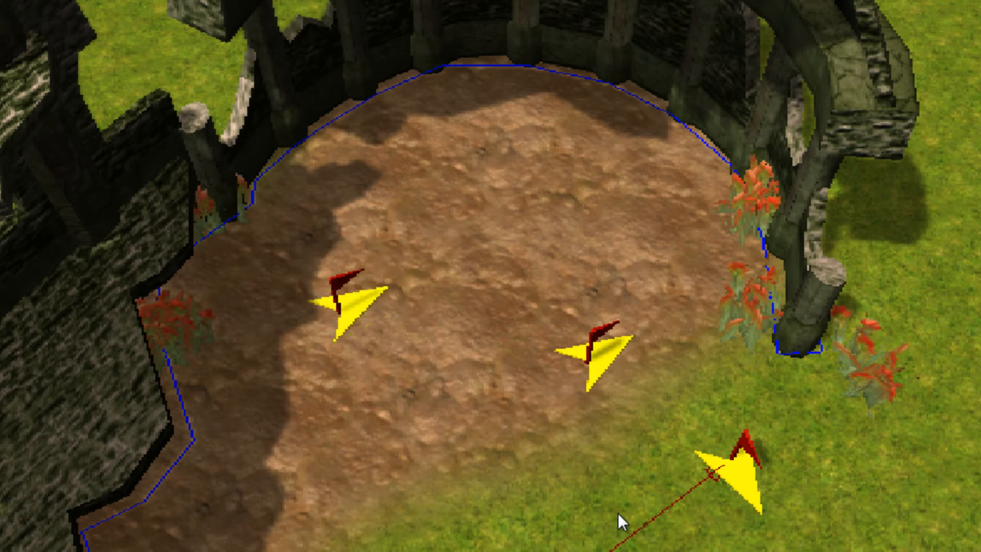
Copy the tag of the floor waypoint nearer the broken pillar from its properties
{"action": "left_click", "coordinate": [593, 354]}
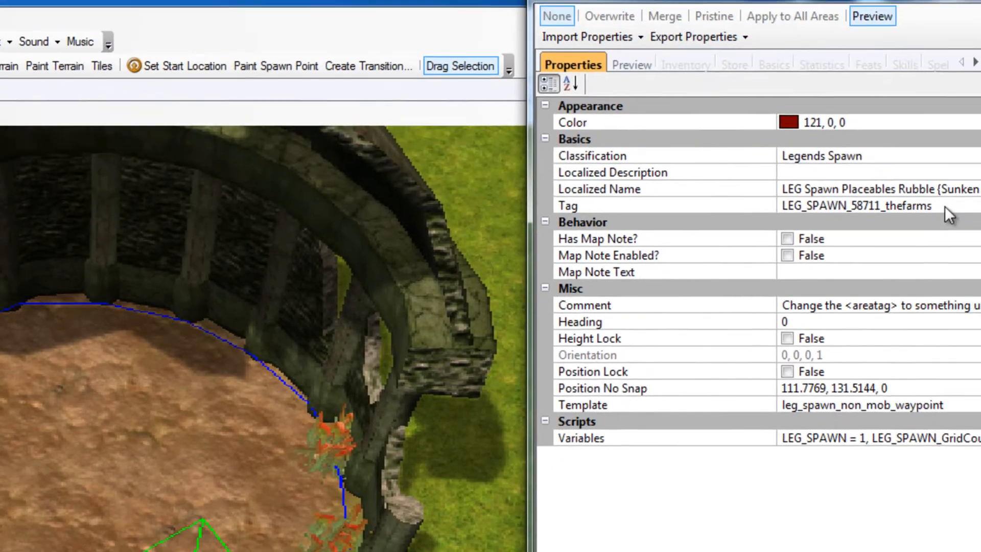
{"action": "left_click", "coordinate": [944, 208]}
{"action": "left_click_drag", "start_coordinate": [945, 207], "coordinate": [746, 187]}
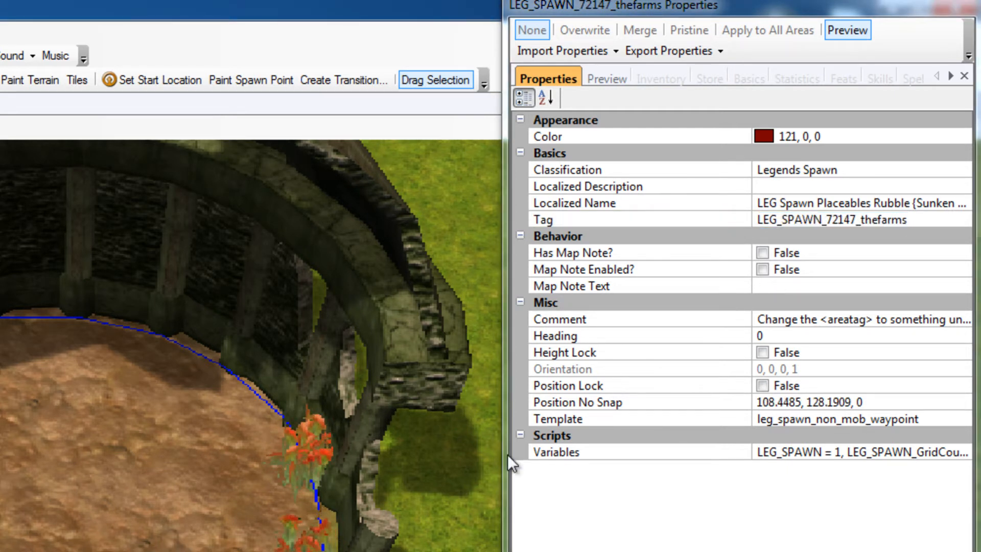
{"action": "left_click", "coordinate": [176, 550]}
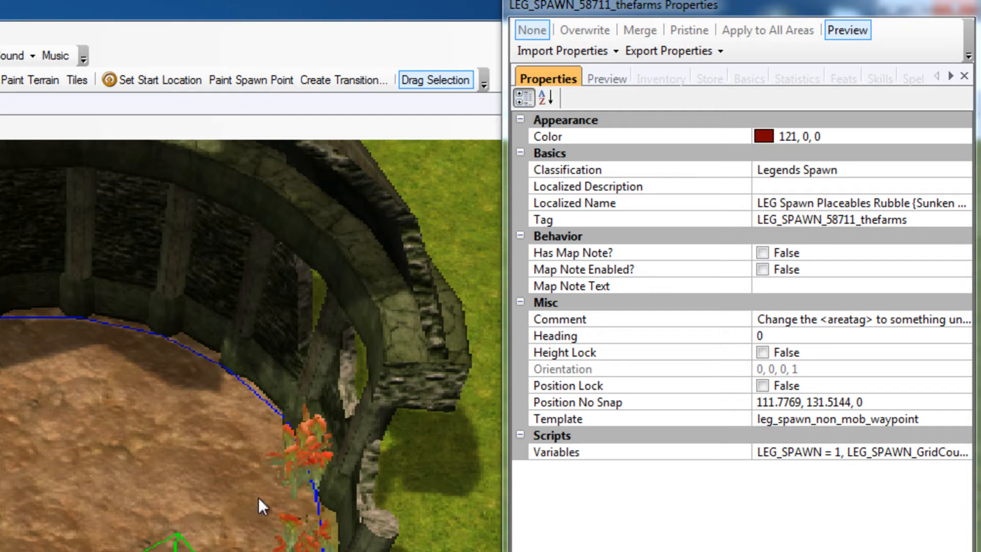
{"action": "left_click", "coordinate": [915, 220]}
{"action": "left_click", "coordinate": [929, 219]}
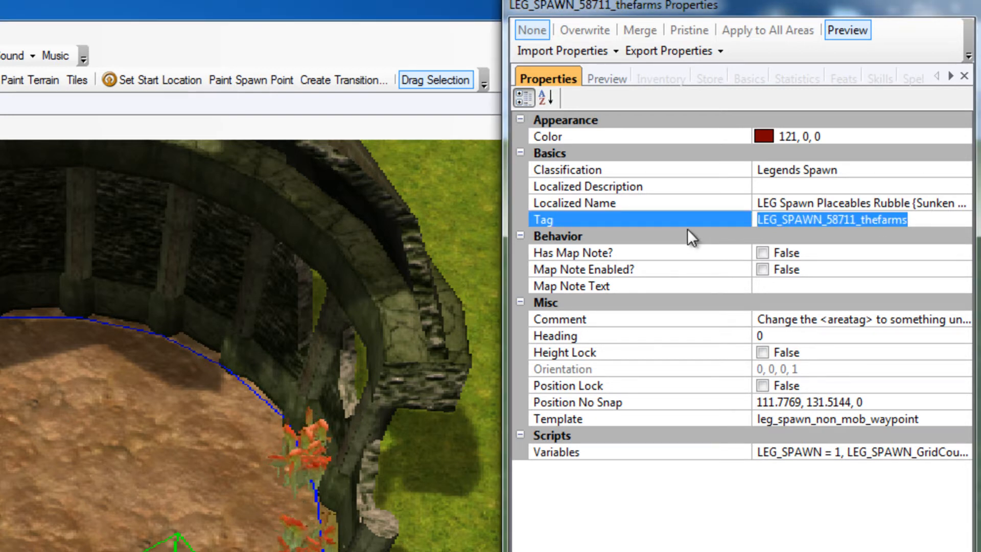
{"action": "key", "text": "alt+Tab"}
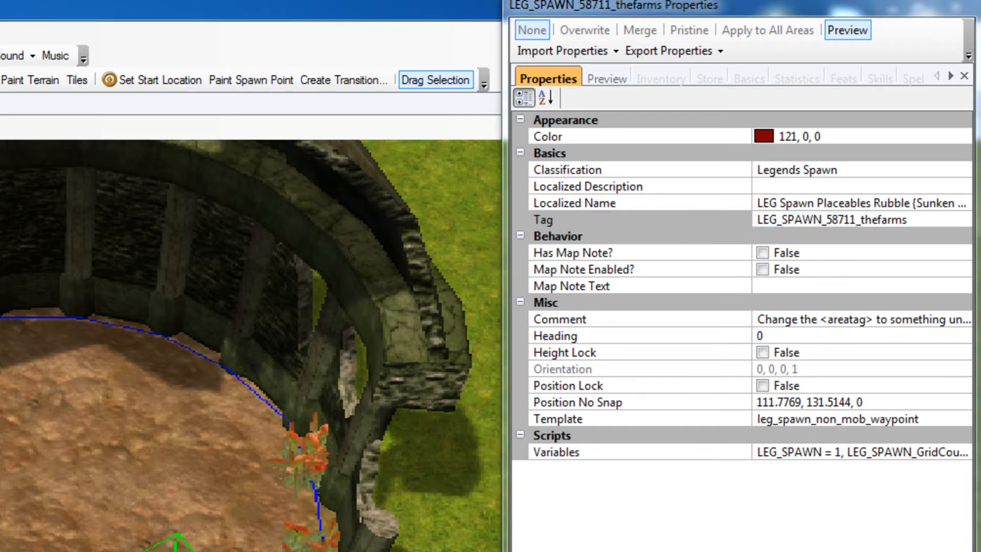
Copy the tag of the floor waypoint farther from the broken pillar, then clear the selection
{"action": "left_click", "coordinate": [915, 220]}
{"action": "left_click_drag", "start_coordinate": [908, 220], "coordinate": [655, 213]}
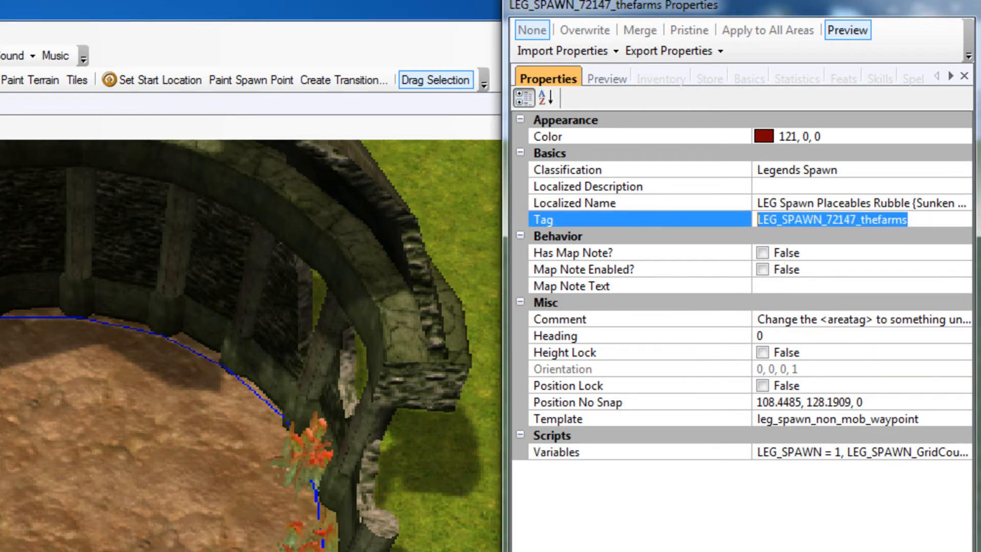
{"action": "key", "text": "alt+Tab"}
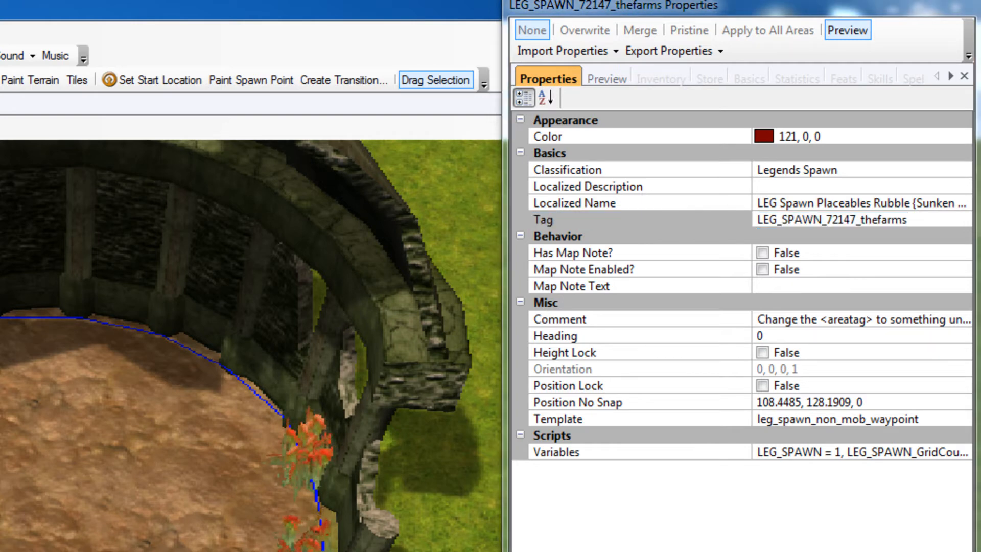
{"action": "left_click", "coordinate": [714, 7]}
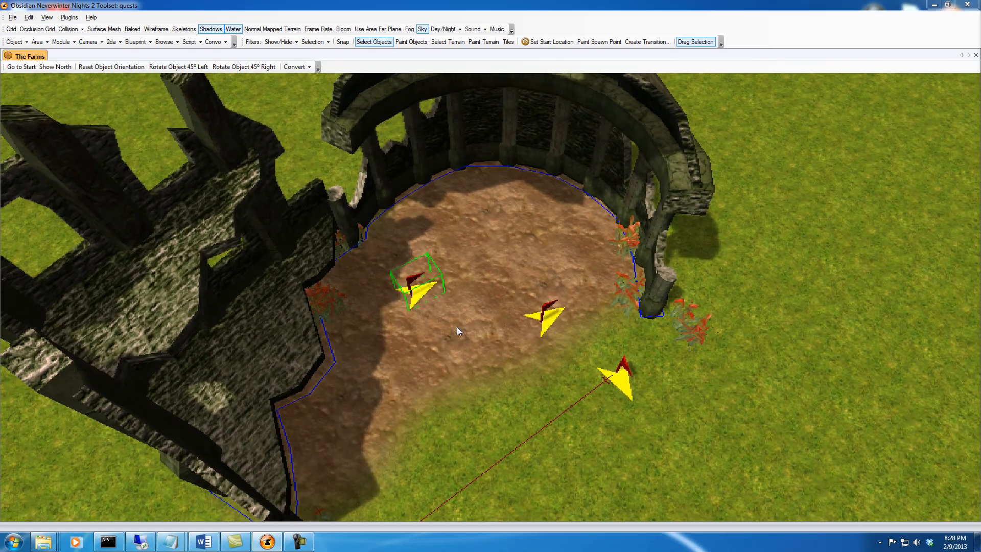
{"action": "left_click", "coordinate": [490, 392]}
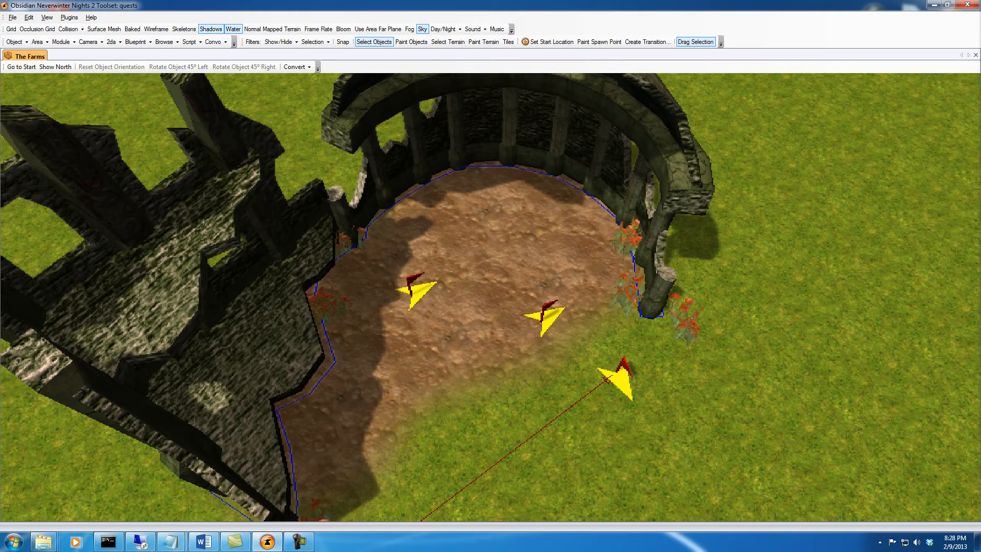
Draw a Flag Trigger from the Legends Quest Special Effects blueprints over the back of the ruins' floor, following the curved wall
{"action": "left_click_drag", "start_coordinate": [980, 17], "coordinate": [846, 8]}
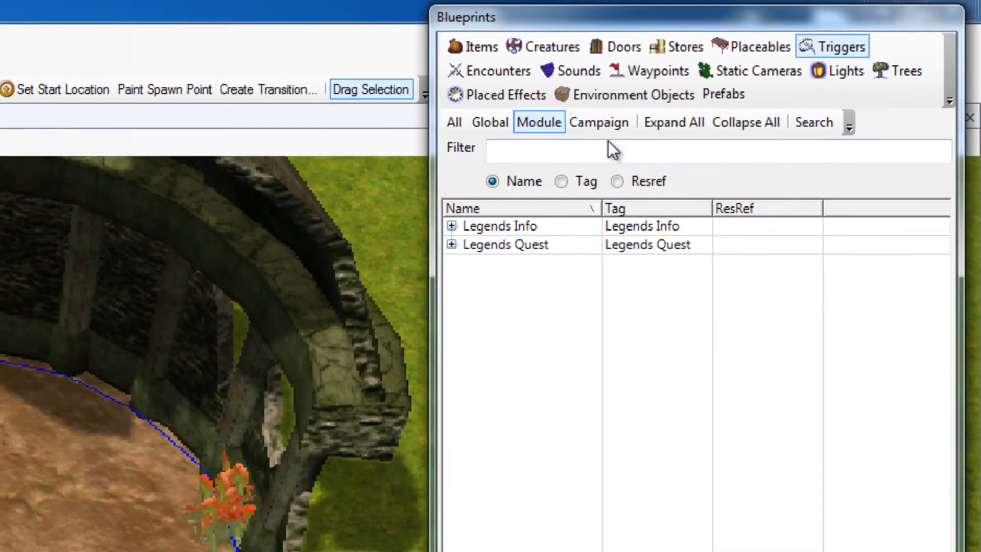
{"action": "left_click", "coordinate": [452, 245]}
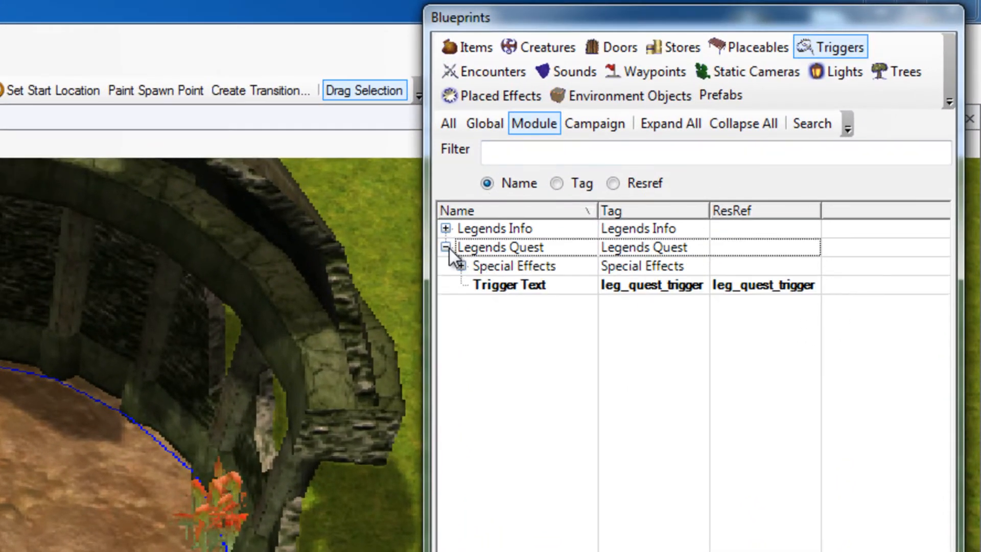
{"action": "left_click", "coordinate": [467, 264]}
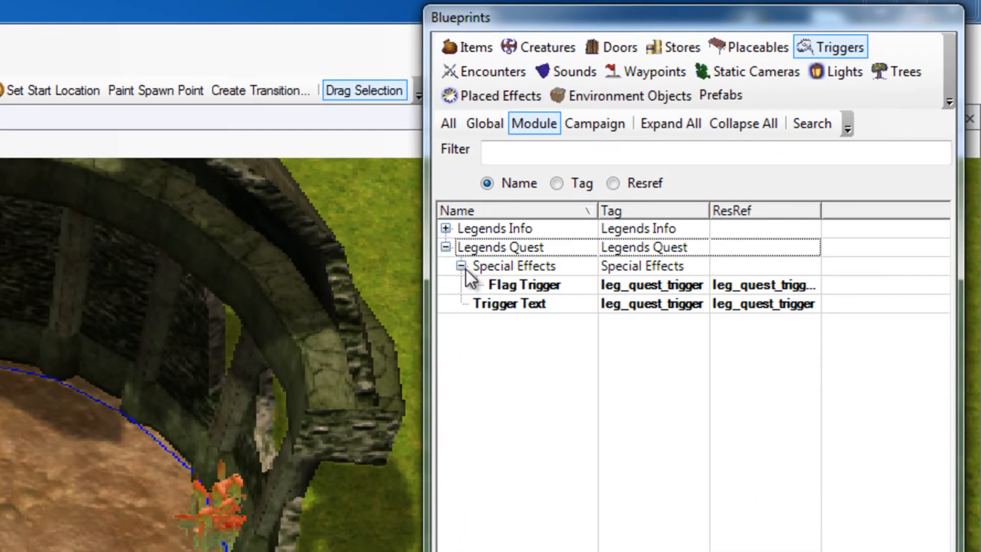
{"action": "left_click", "coordinate": [544, 287]}
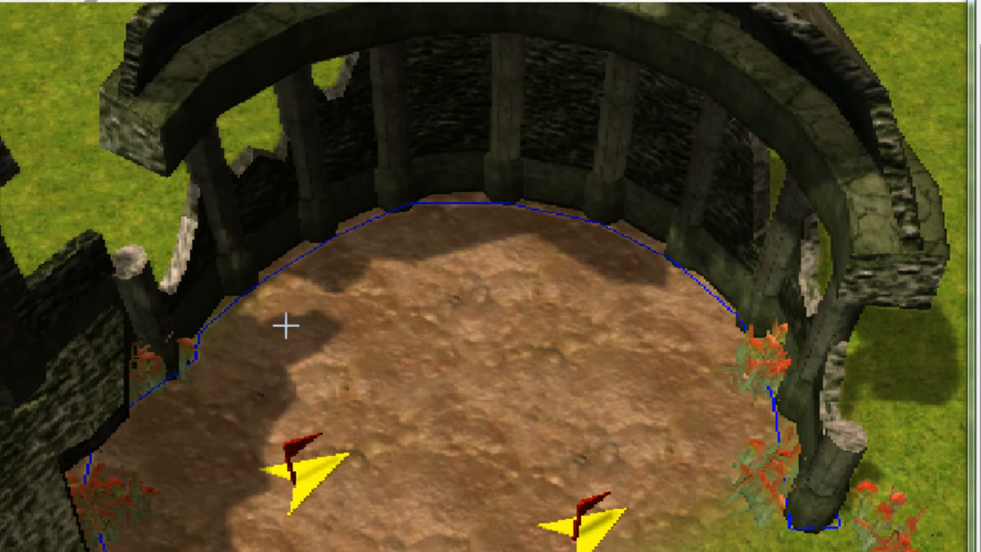
{"action": "left_click", "coordinate": [263, 290]}
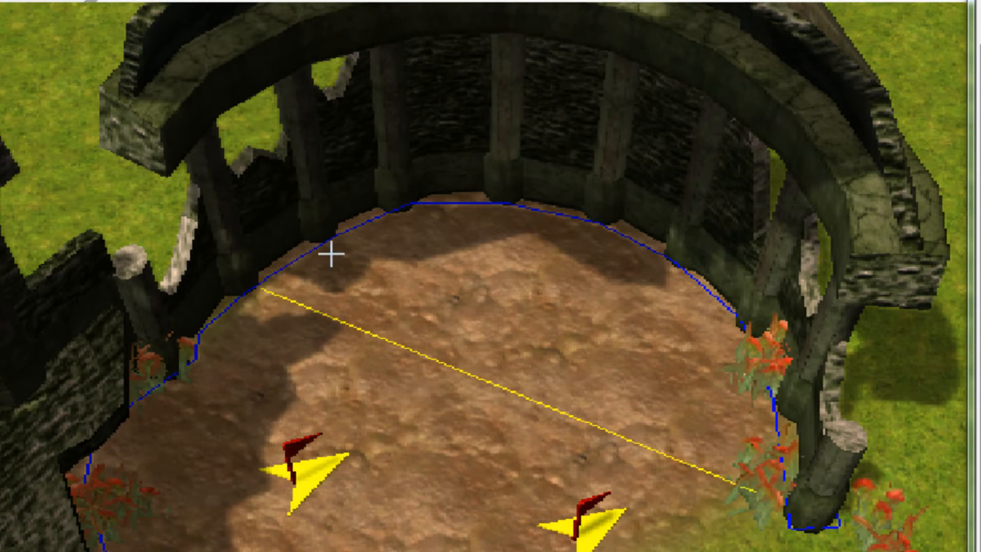
{"action": "left_click", "coordinate": [386, 209]}
{"action": "left_click", "coordinate": [528, 204]}
{"action": "left_click", "coordinate": [666, 249]}
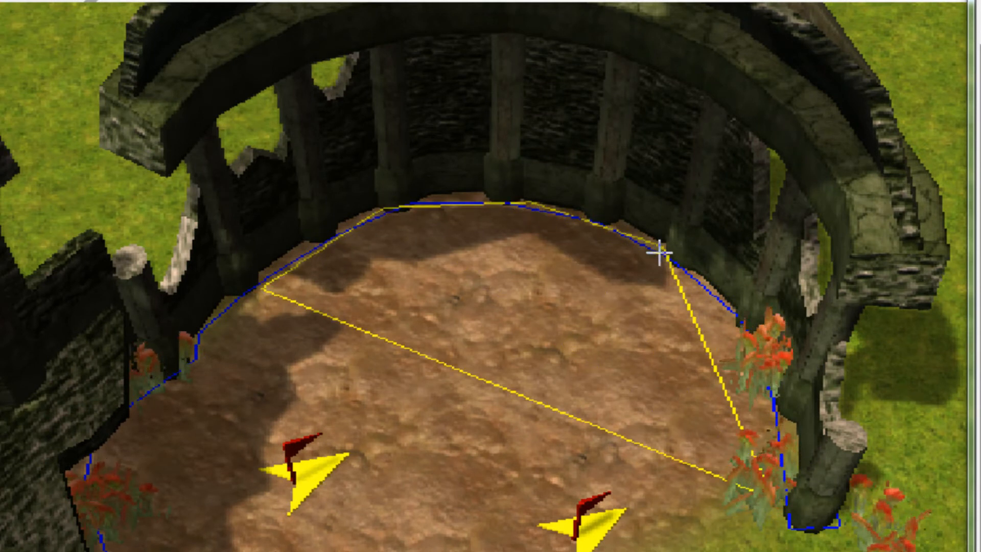
{"action": "left_click", "coordinate": [681, 263]}
{"action": "left_click", "coordinate": [738, 312]}
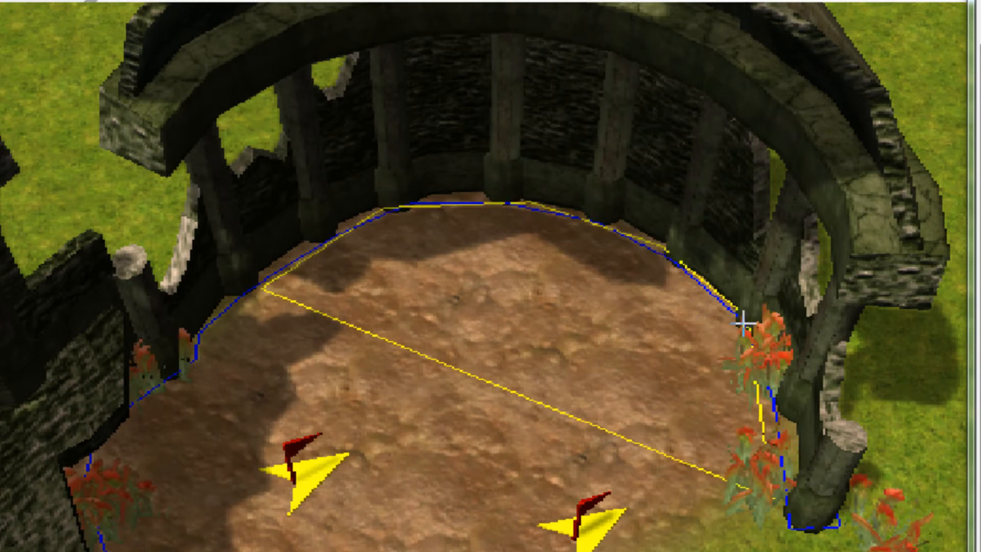
{"action": "left_click", "coordinate": [786, 419]}
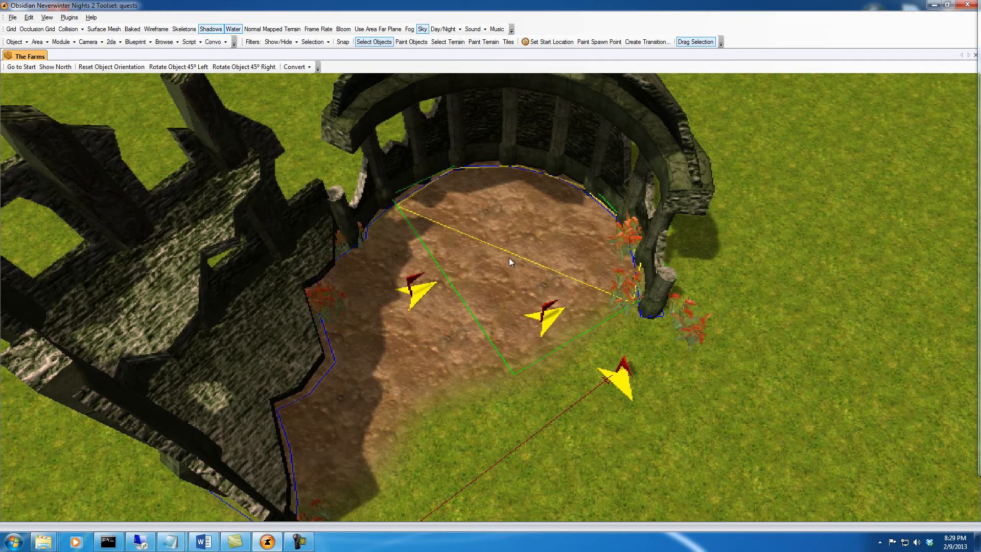
{"action": "middle_click_drag", "start_coordinate": [508, 272], "coordinate": [482, 304]}
{"action": "scroll", "coordinate": [499, 298], "scroll_direction": "down", "scroll_amount": 10}
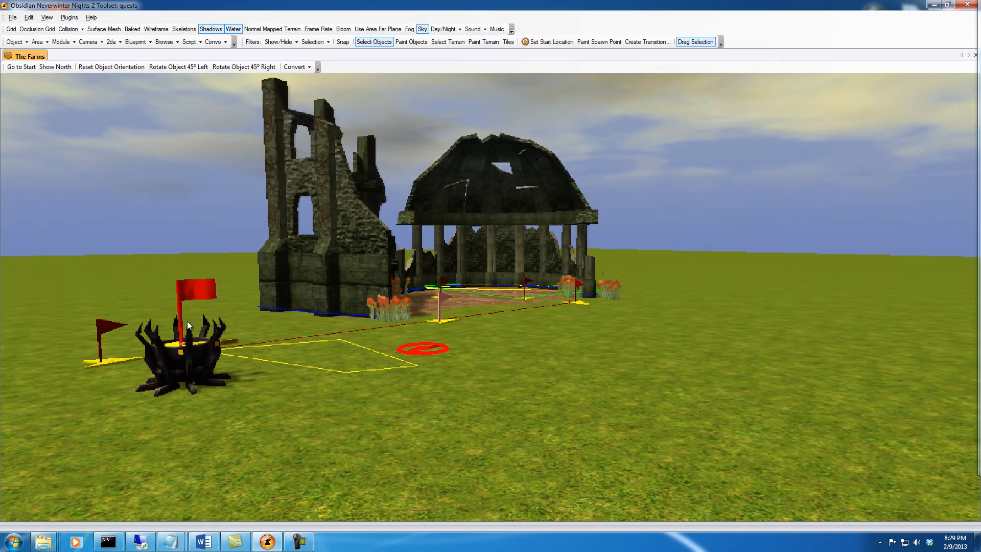
{"action": "middle_click_drag", "start_coordinate": [385, 337], "coordinate": [391, 370]}
{"action": "scroll", "coordinate": [391, 370], "scroll_direction": "up", "scroll_amount": 5}
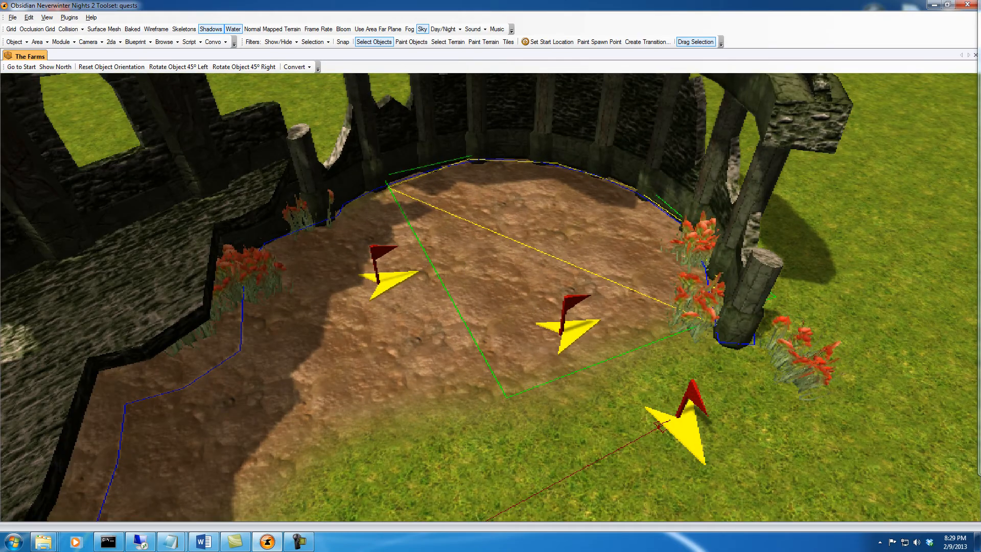
Place an SE Object Helper from the Legends Quest Special Effects placeables between the two floor waypoints in the ruins
{"action": "left_click_drag", "start_coordinate": [820, 353], "coordinate": [832, 7]}
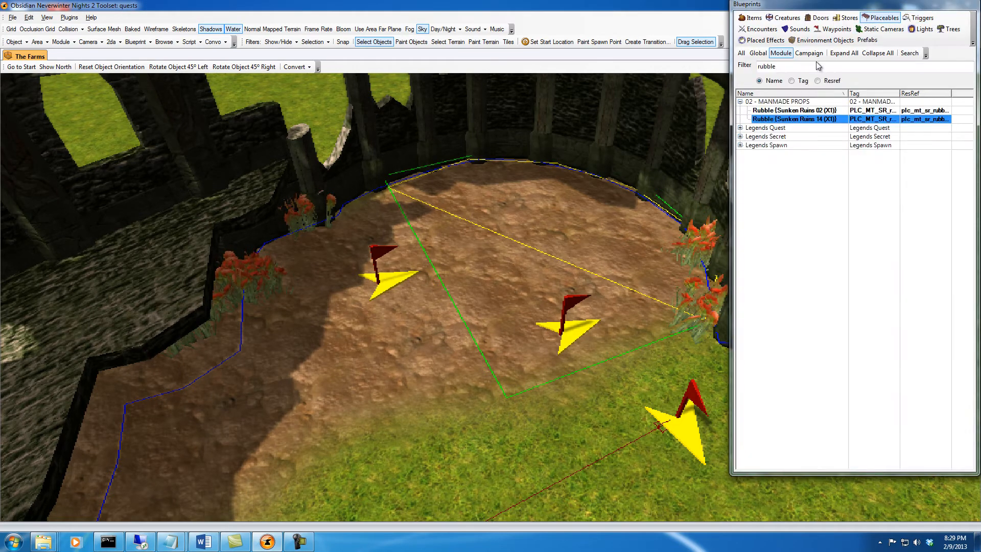
{"action": "left_click", "coordinate": [740, 128]}
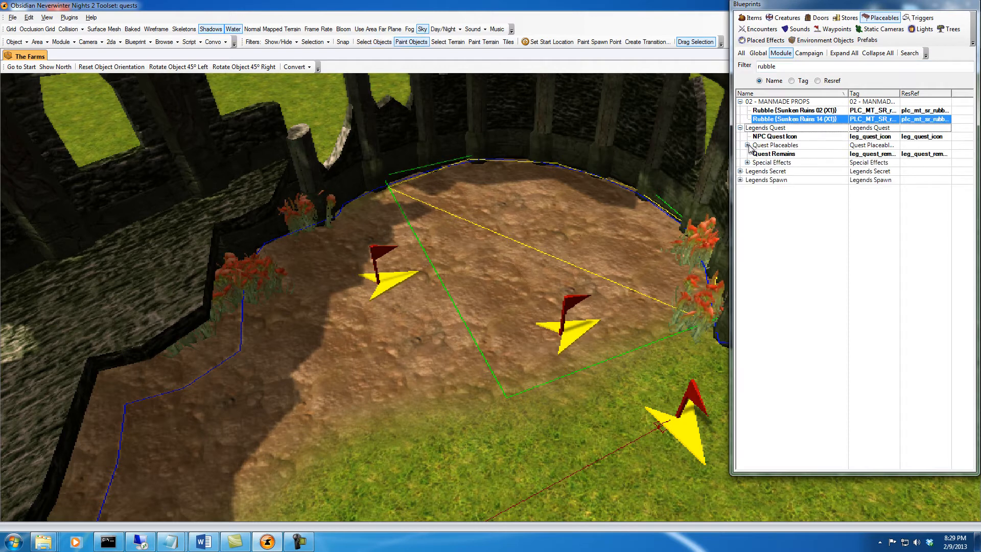
{"action": "left_click", "coordinate": [747, 162]}
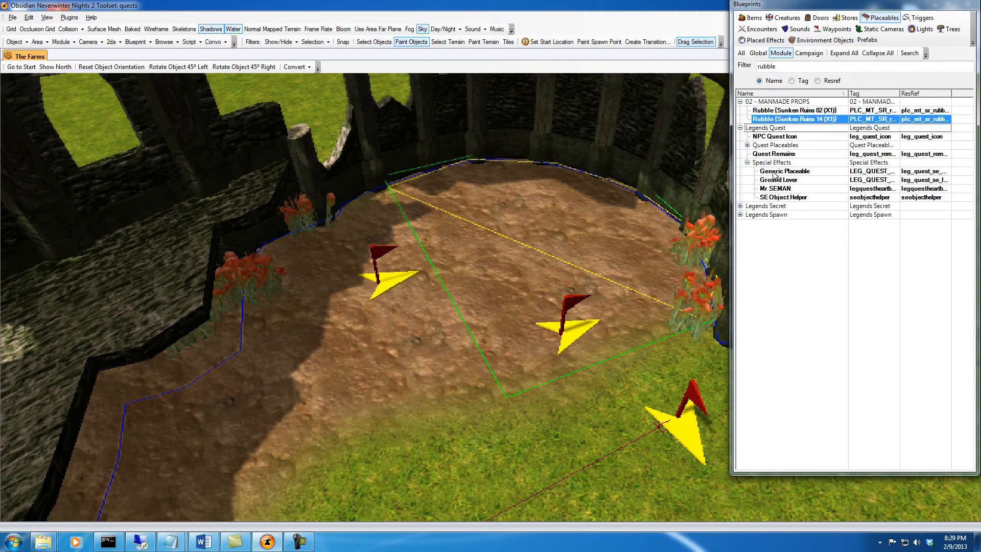
{"action": "left_click", "coordinate": [782, 198]}
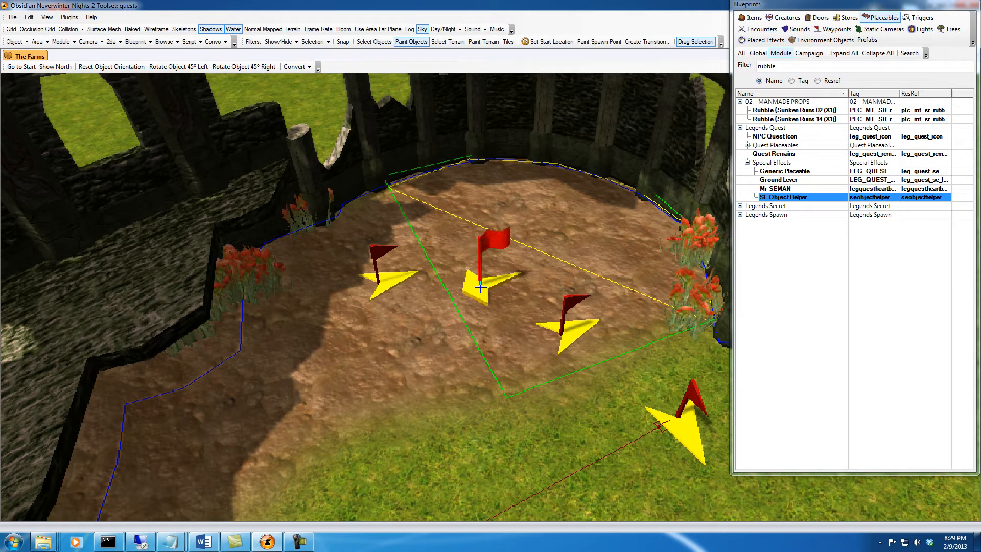
{"action": "left_click", "coordinate": [476, 282]}
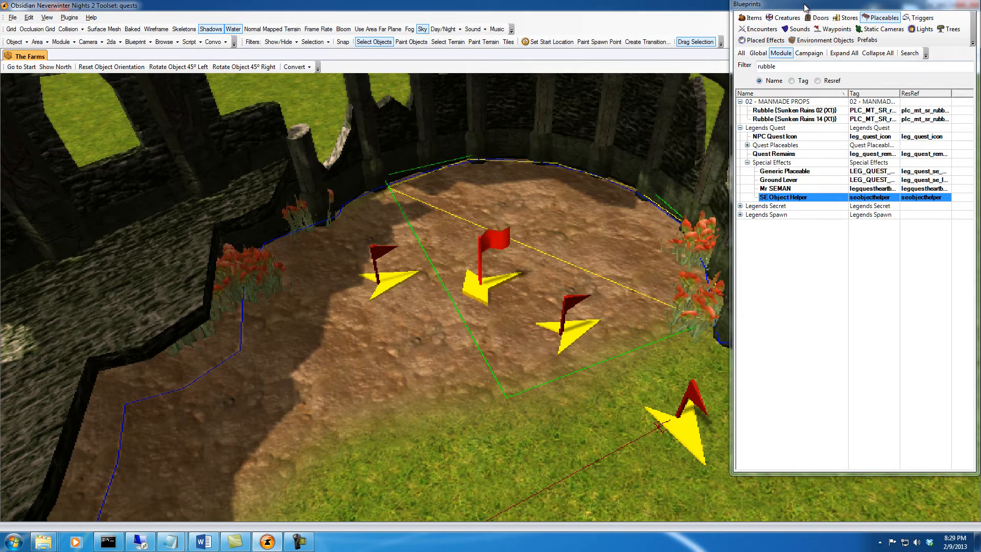
{"action": "left_click_drag", "start_coordinate": [898, 7], "coordinate": [897, 7]}
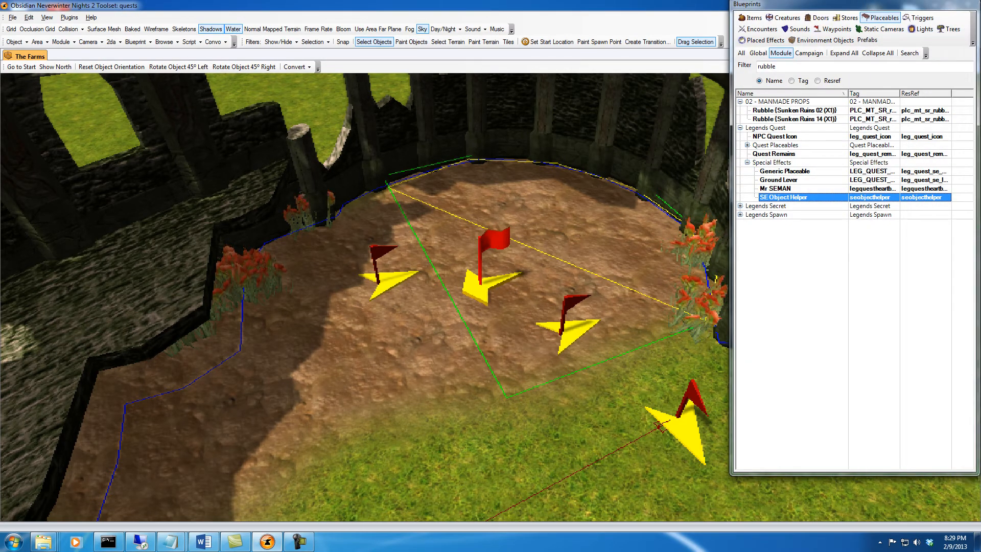
Set the tag of the SE Object Helper to ceilingtrap, then clear the selection
{"action": "left_click", "coordinate": [479, 293]}
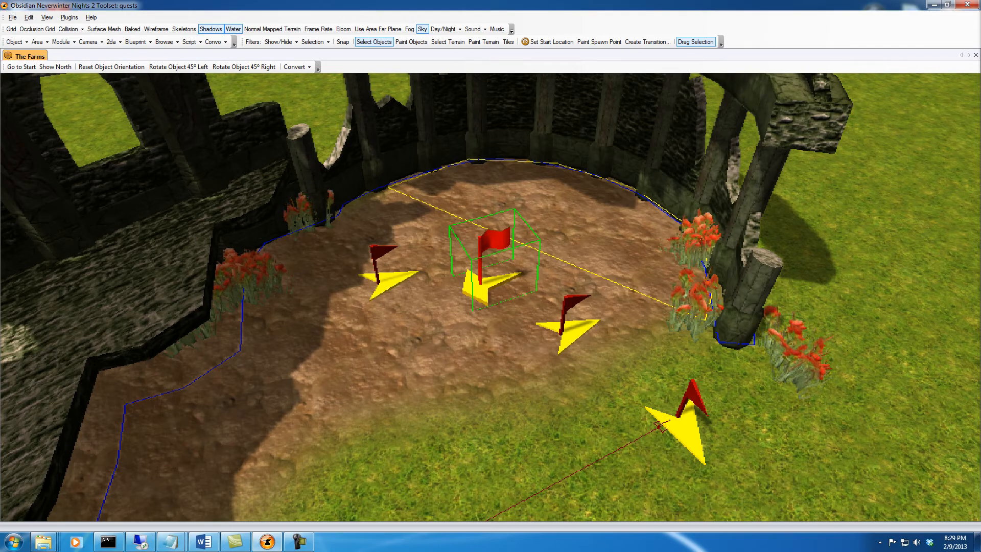
{"action": "left_click_drag", "start_coordinate": [980, 15], "coordinate": [745, 15]}
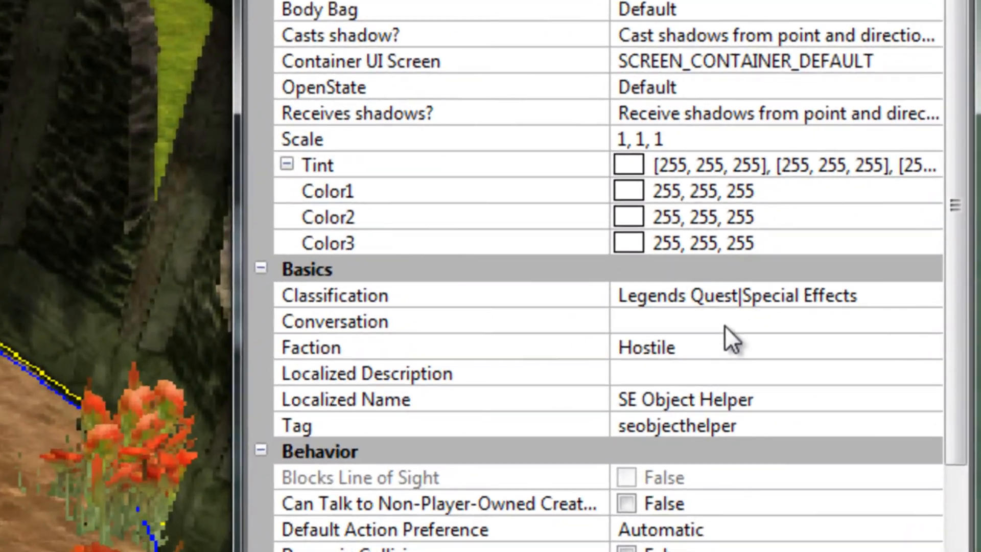
{"action": "left_click", "coordinate": [753, 433]}
{"action": "left_click_drag", "start_coordinate": [765, 425], "coordinate": [532, 438]}
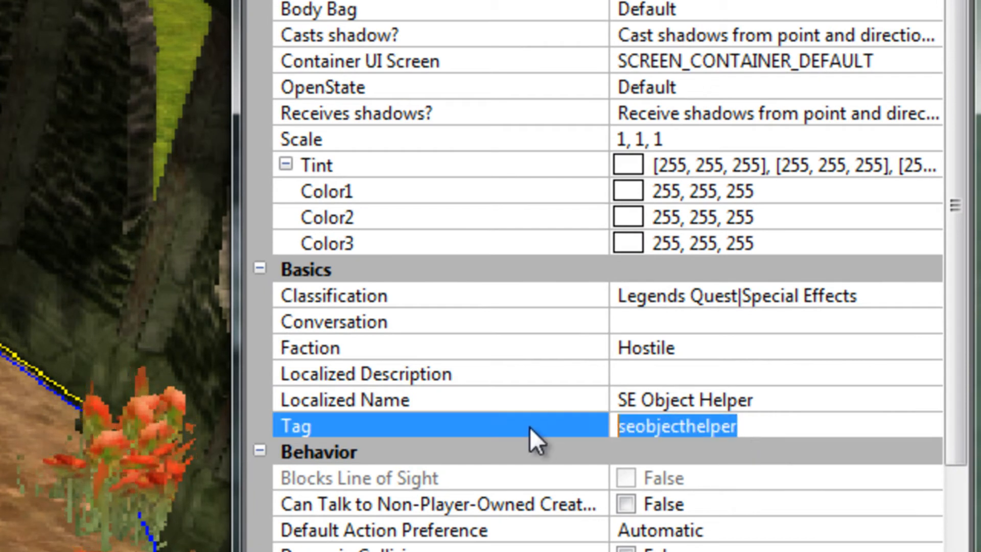
{"action": "type", "text": "c"}
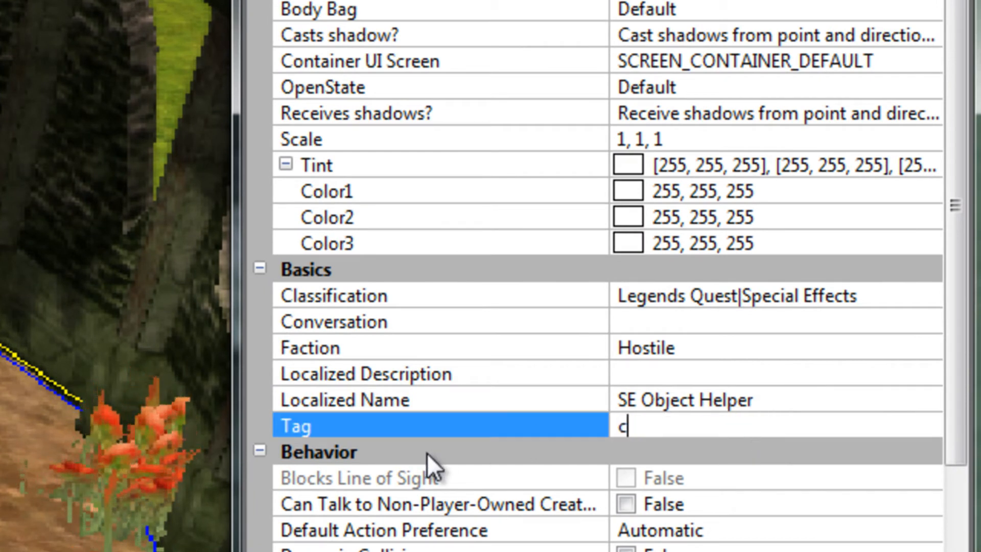
{"action": "type", "text": "eilingtrap"}
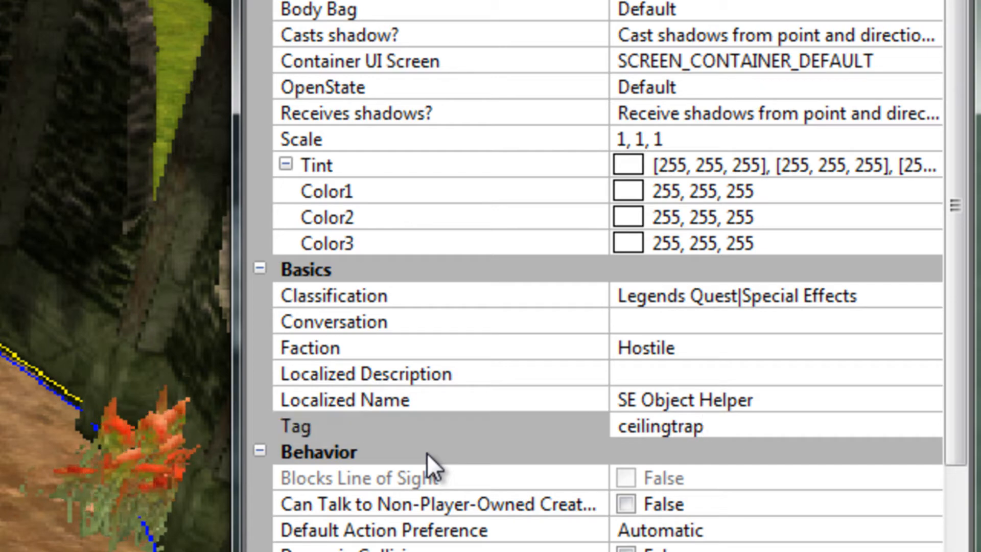
{"action": "key", "text": "Return"}
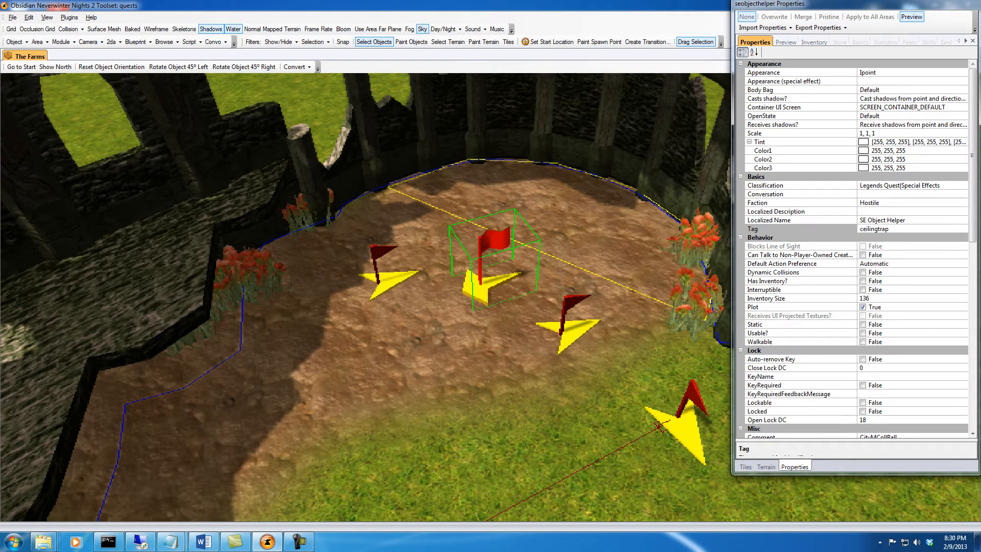
{"action": "key", "text": "Escape"}
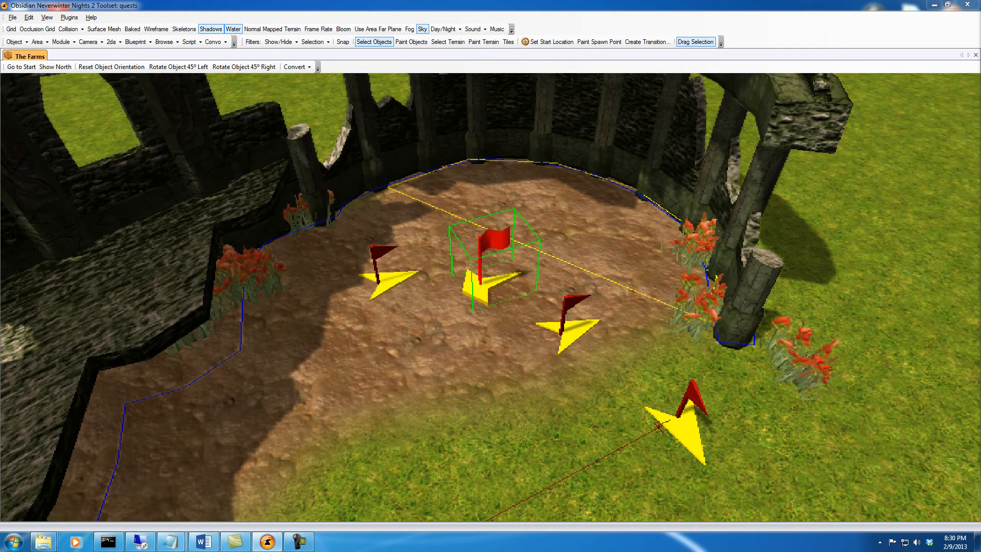
{"action": "left_click", "coordinate": [620, 361]}
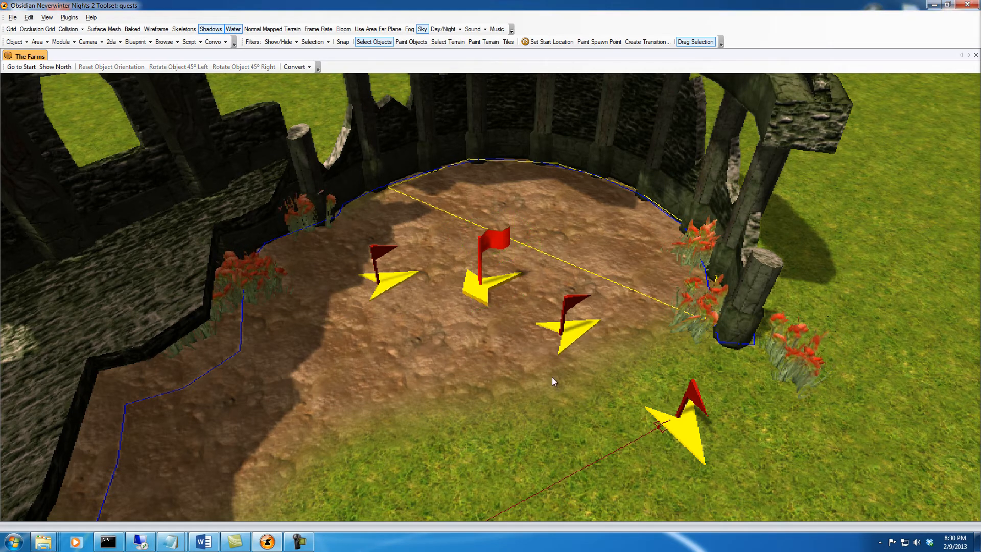
Set Flag 2 on the ruins' trigger instance with the Legends SE Plugin, then quit the plugin
{"action": "left_click", "coordinate": [555, 237]}
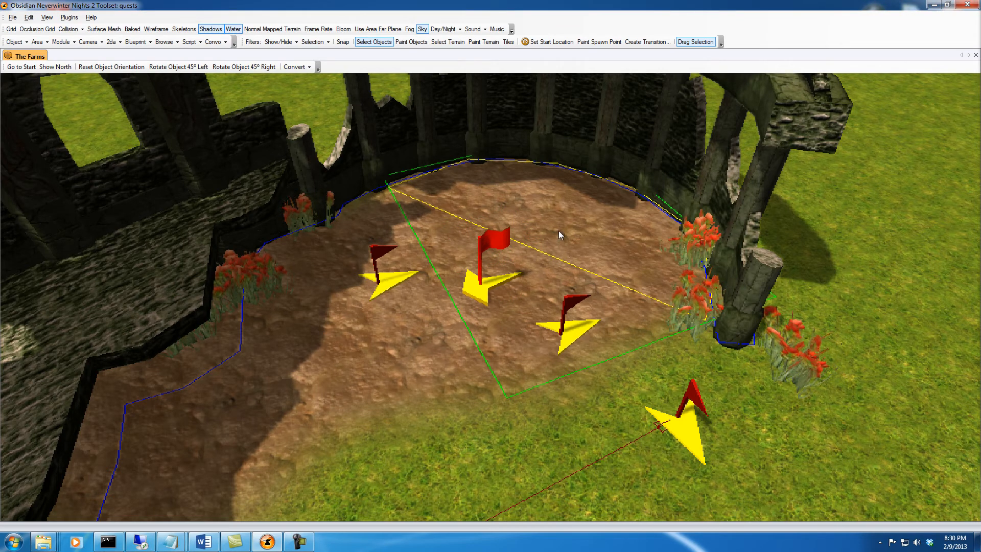
{"action": "left_click", "coordinate": [681, 431]}
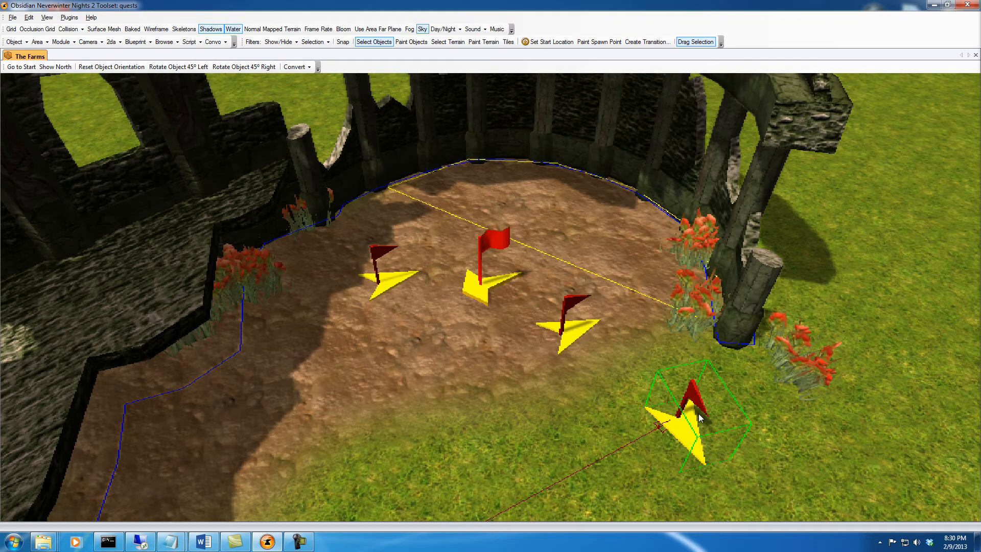
{"action": "left_click", "coordinate": [584, 264]}
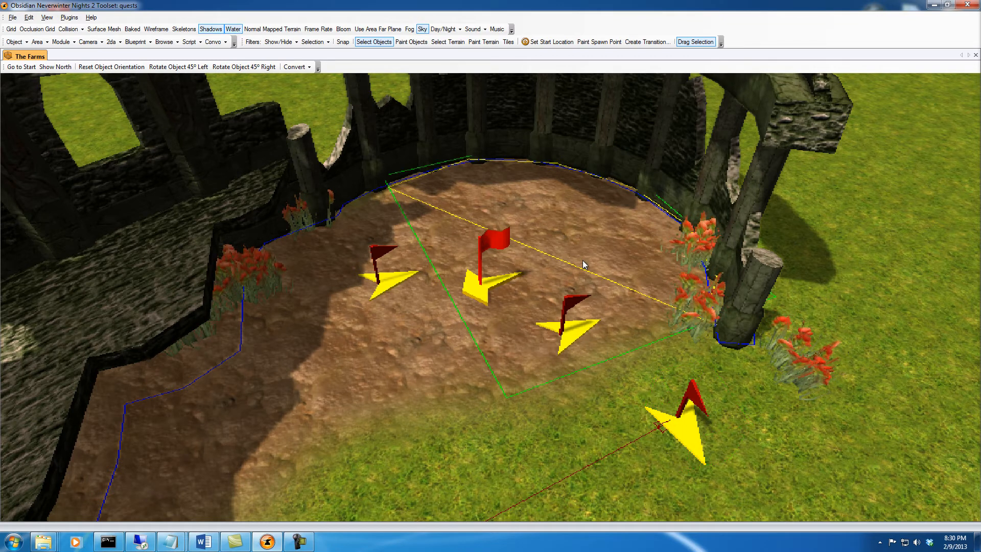
{"action": "left_click", "coordinate": [69, 18]}
{"action": "left_click", "coordinate": [102, 160]}
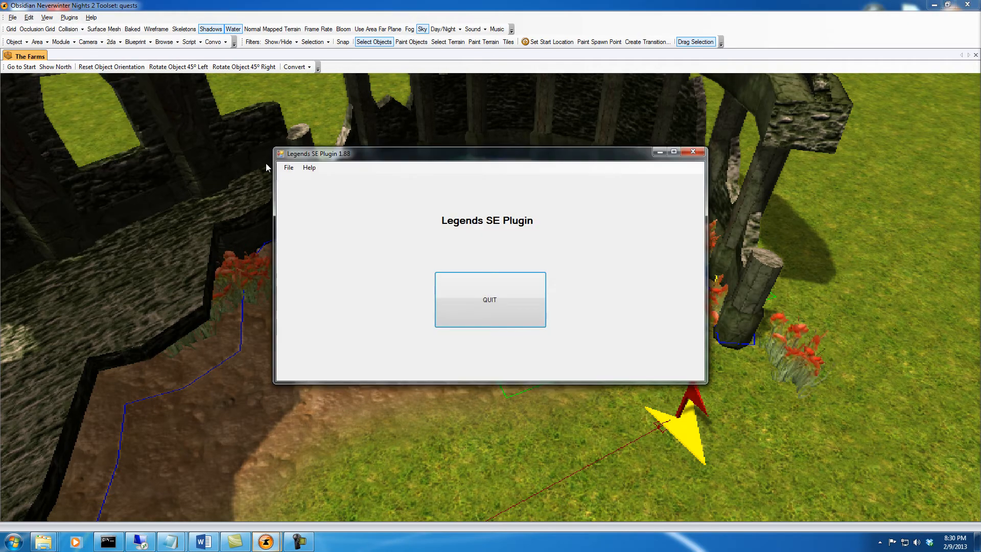
{"action": "left_click", "coordinate": [289, 168]}
{"action": "mouse_move", "coordinate": [308, 193]}
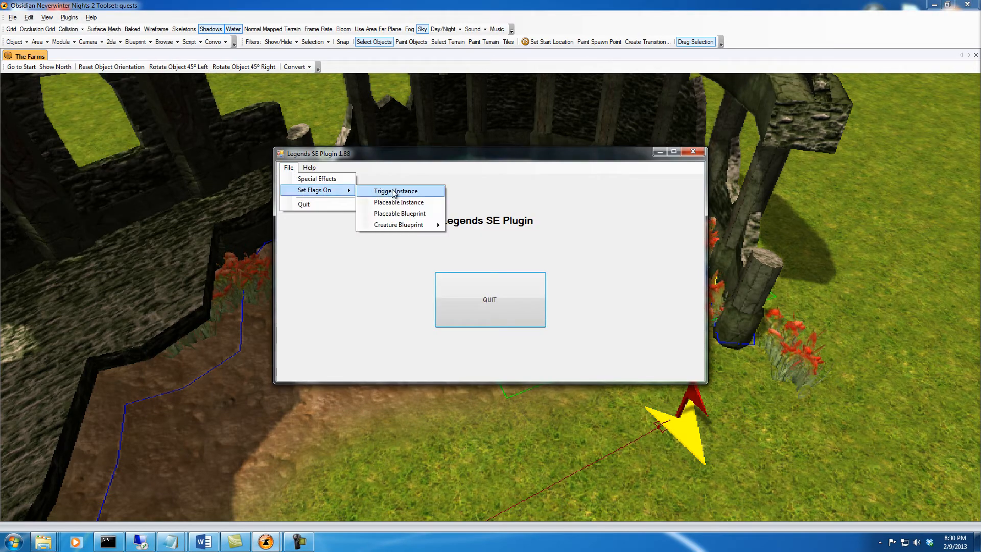
{"action": "left_click", "coordinate": [396, 192]}
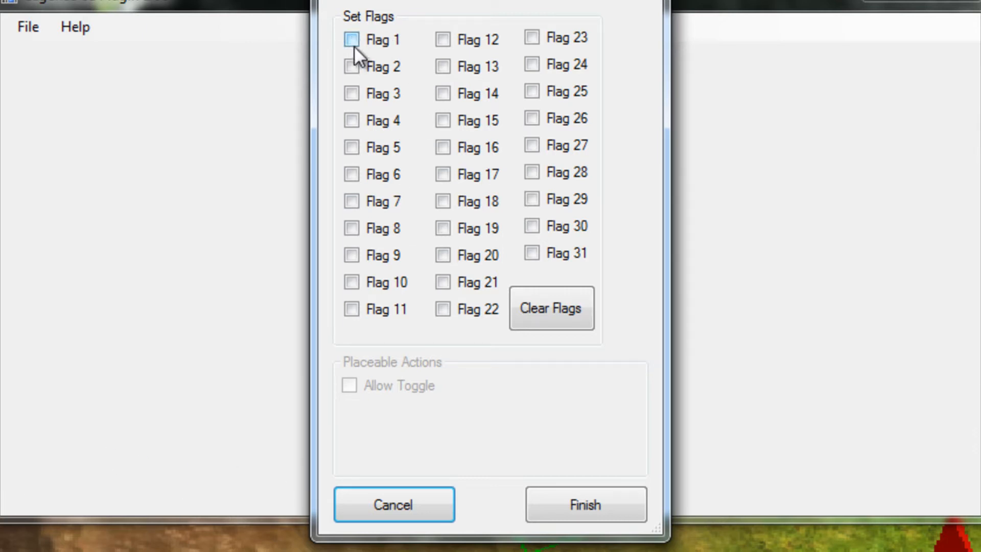
{"action": "left_click", "coordinate": [352, 66]}
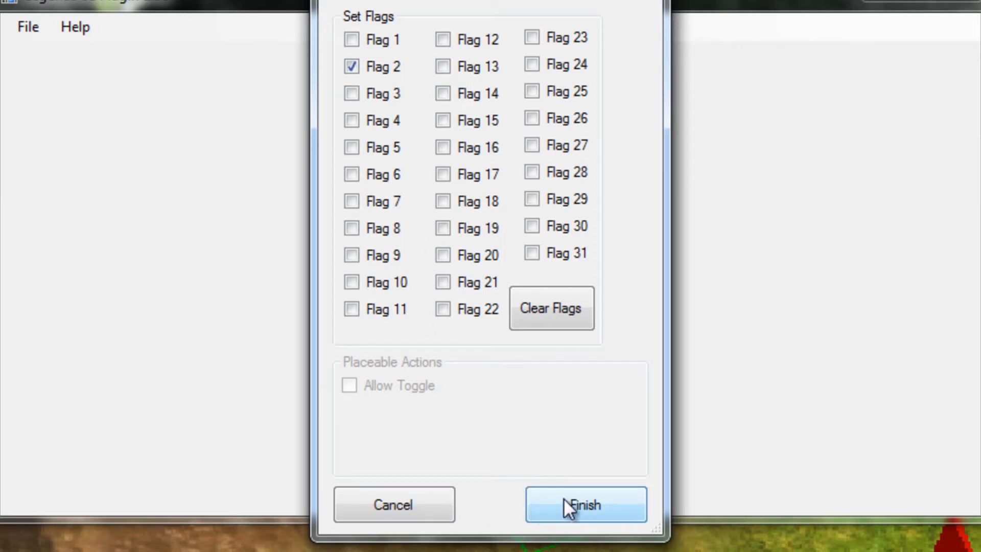
{"action": "left_click", "coordinate": [585, 505]}
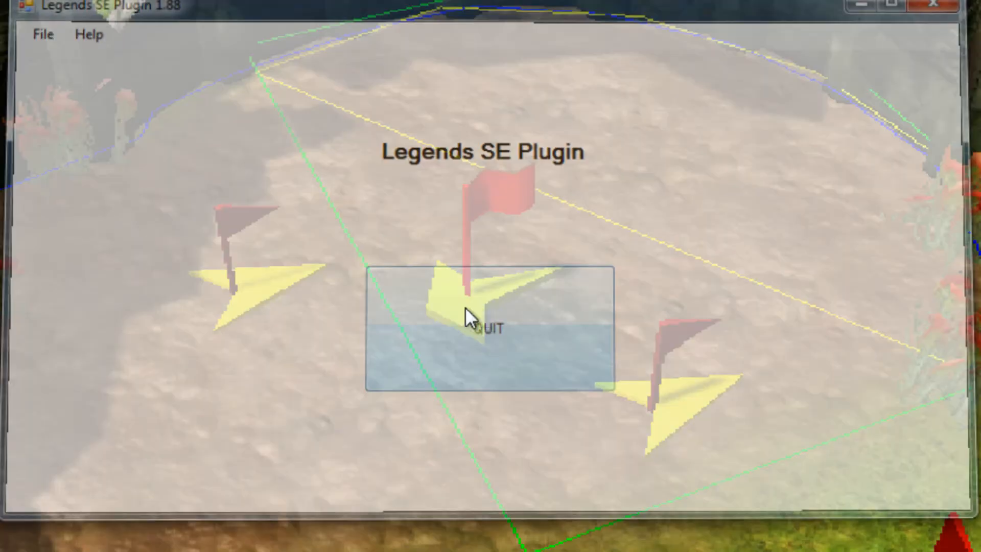
{"action": "left_click", "coordinate": [465, 309]}
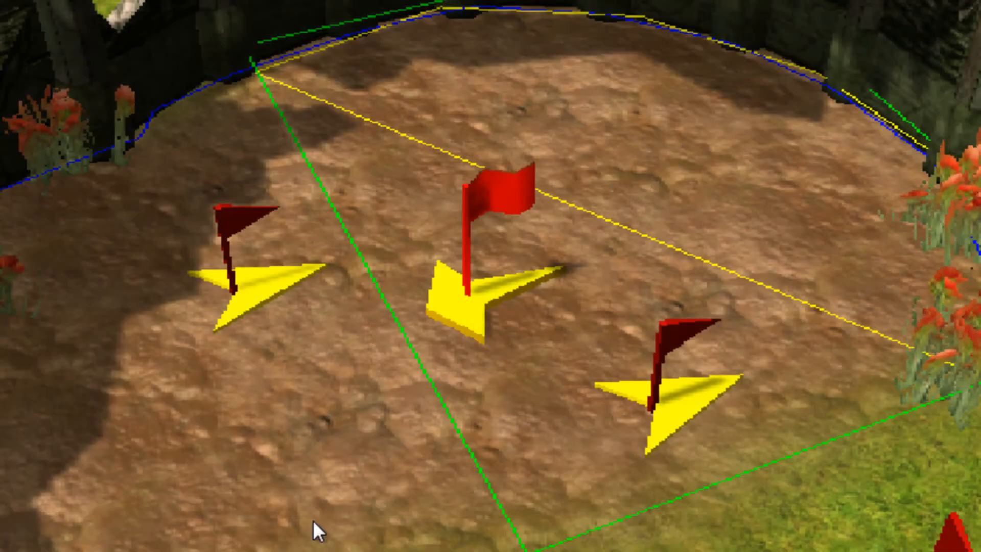
Compare the existing trigger, waypoint and object helper around the spiked brazier with the trap setup in the ruins
{"action": "scroll", "coordinate": [549, 435], "scroll_direction": "up", "scroll_amount": 3}
{"action": "middle_click_drag", "start_coordinate": [547, 426], "coordinate": [859, 152]}
{"action": "left_click", "coordinate": [860, 152]}
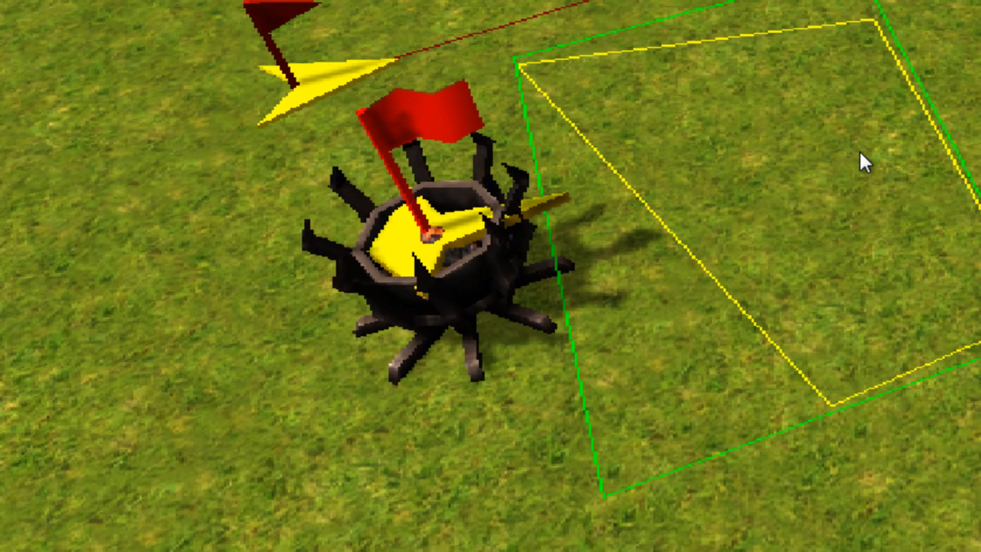
{"action": "left_click", "coordinate": [296, 65]}
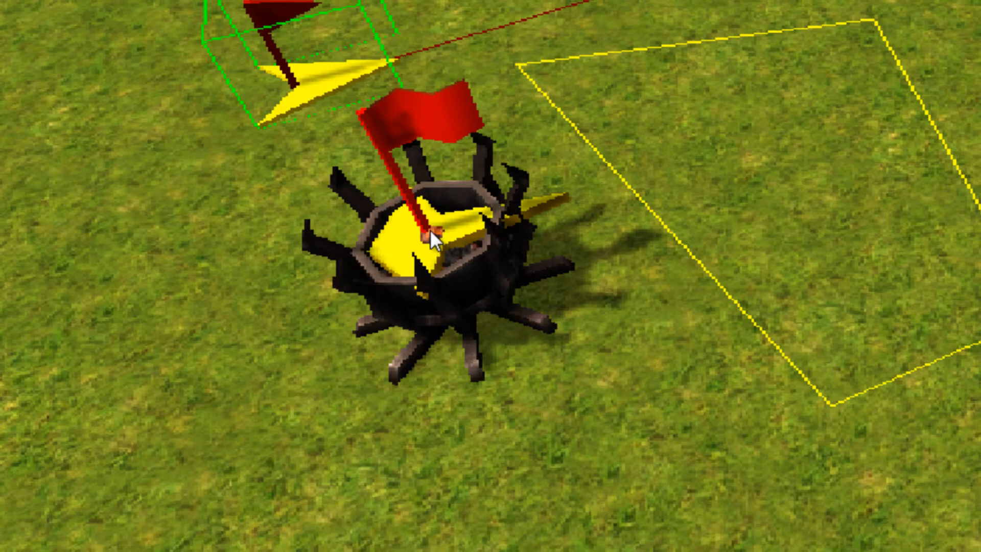
{"action": "middle_click_drag", "start_coordinate": [980, 30], "coordinate": [593, 371]}
{"action": "left_click", "coordinate": [581, 265]}
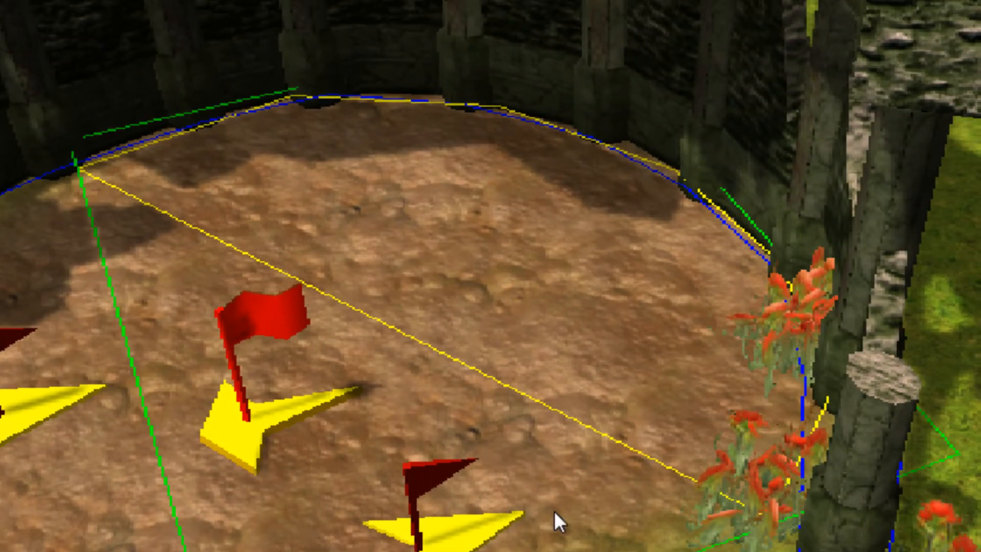
Select the waypoint on the grass outside the ruins and review the planned trap effects in Notepad, starting with the screen shake
{"action": "left_click", "coordinate": [646, 515]}
{"action": "middle_click_drag", "start_coordinate": [646, 551], "coordinate": [776, 551]}
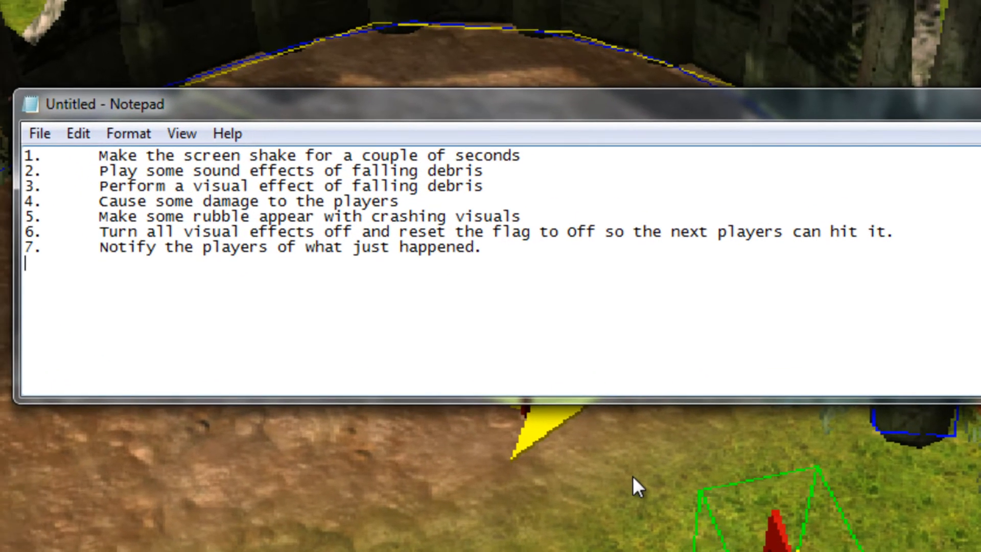
{"action": "left_click_drag", "start_coordinate": [83, 158], "coordinate": [543, 162]}
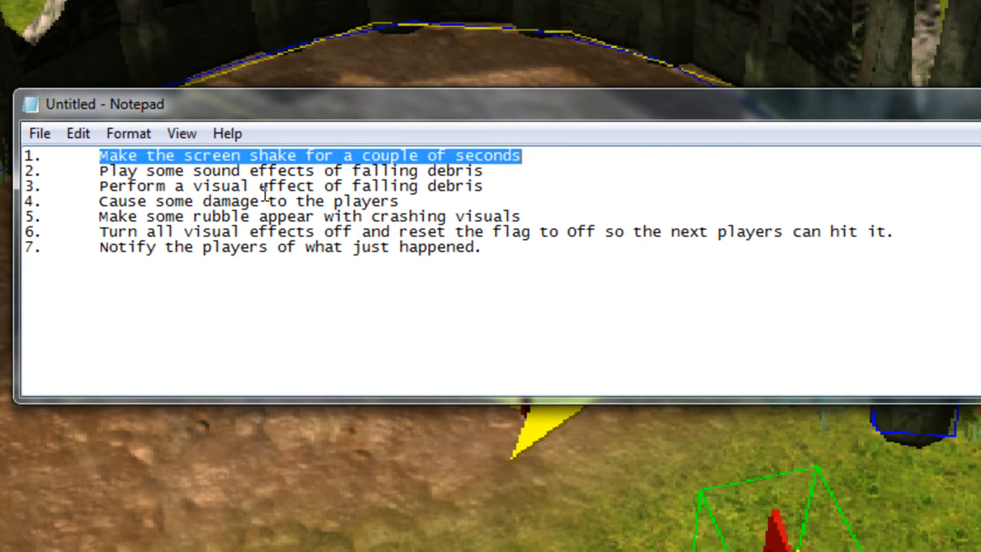
{"action": "left_click_drag", "start_coordinate": [276, 104], "coordinate": [980, 113]}
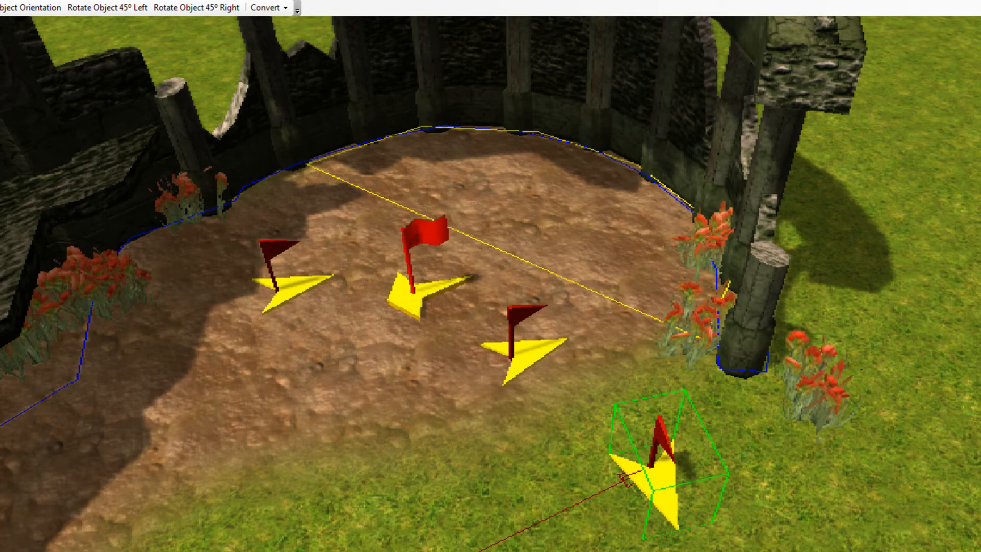
Open the Special Effects editor for the selected waypoint in the Legends SE Plugin and require Flag 2 to be ON
{"action": "left_click", "coordinate": [15, 130]}
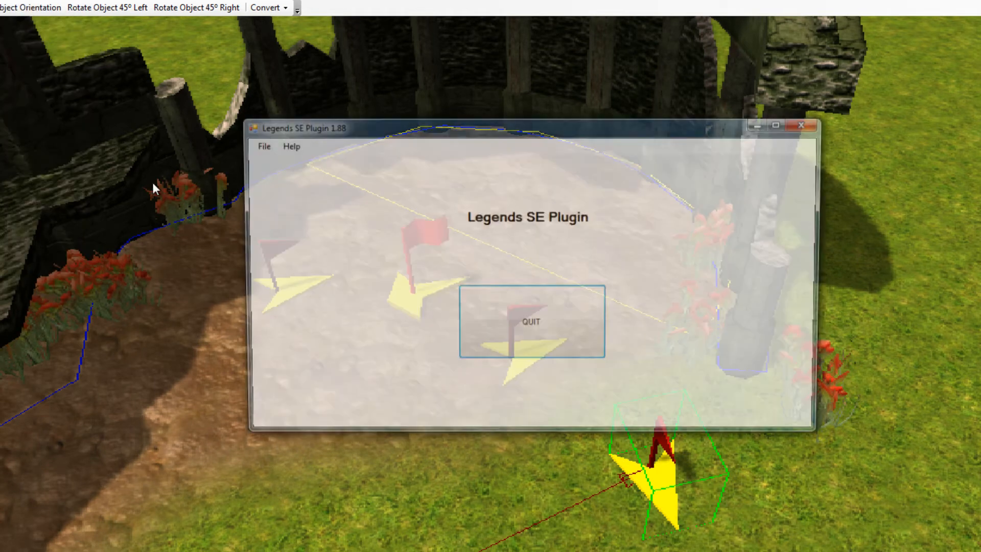
{"action": "left_click", "coordinate": [258, 145]}
{"action": "left_click", "coordinate": [260, 162]}
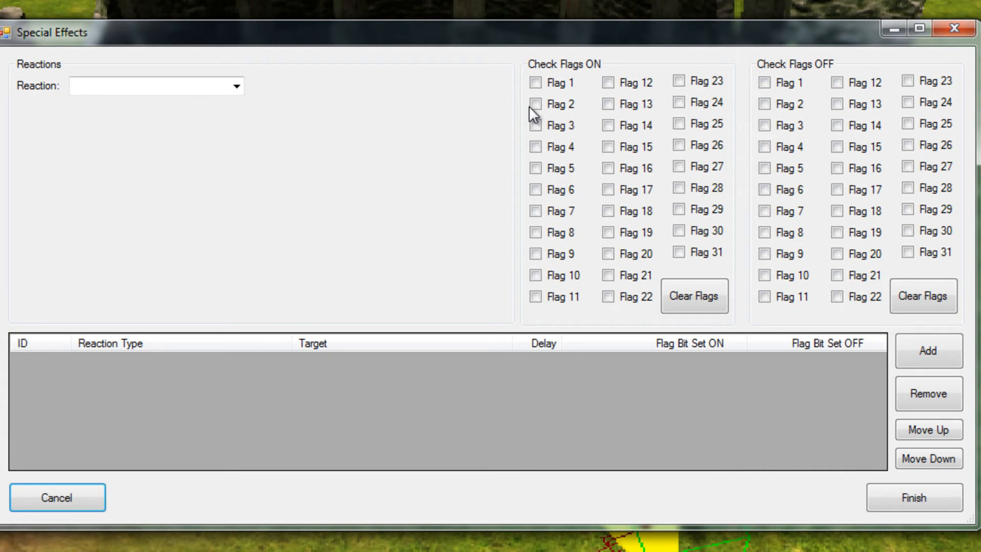
{"action": "left_click", "coordinate": [535, 105]}
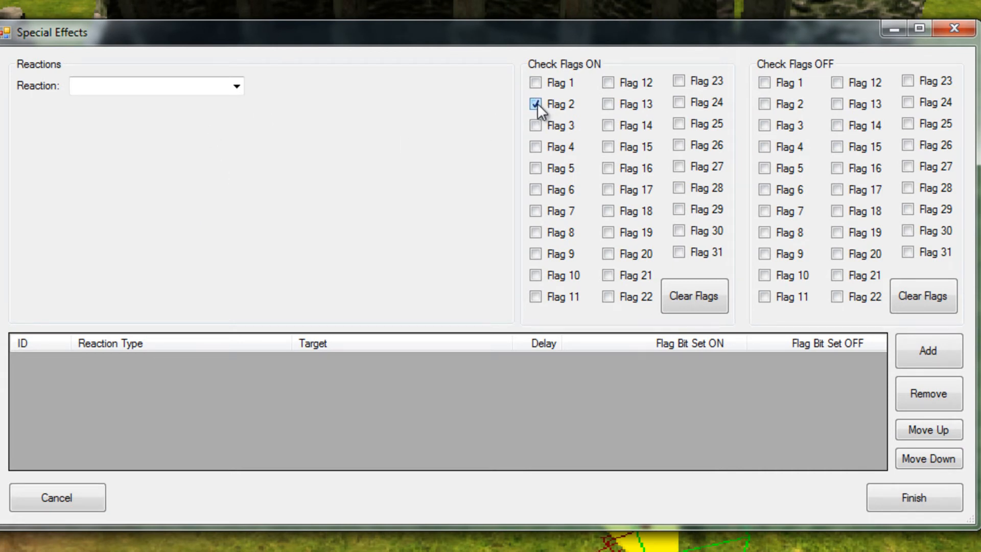
Start a Visual Effect reaction with ceilingtrap as its SE Helper Tag, leaving the Source Tag empty
{"action": "left_click", "coordinate": [238, 80]}
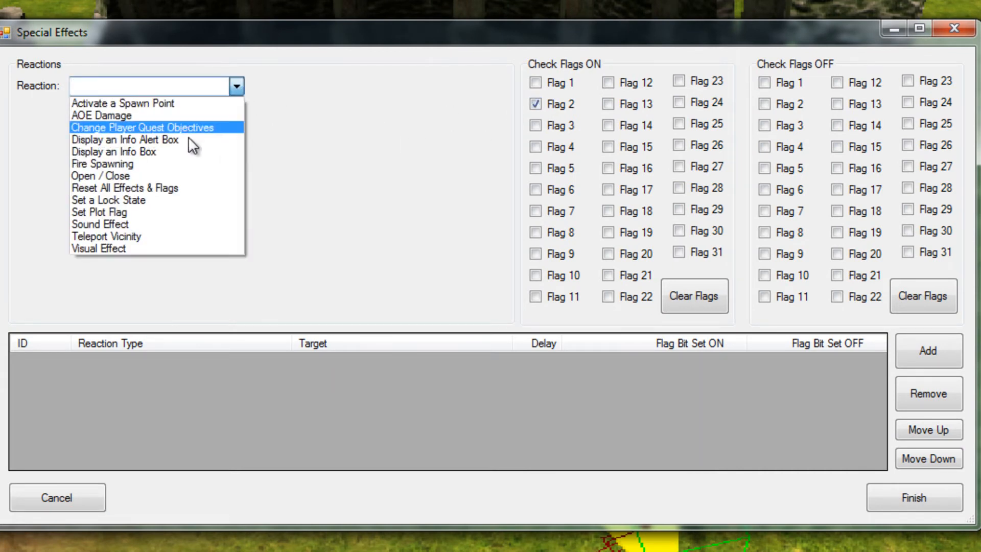
{"action": "left_click", "coordinate": [140, 248]}
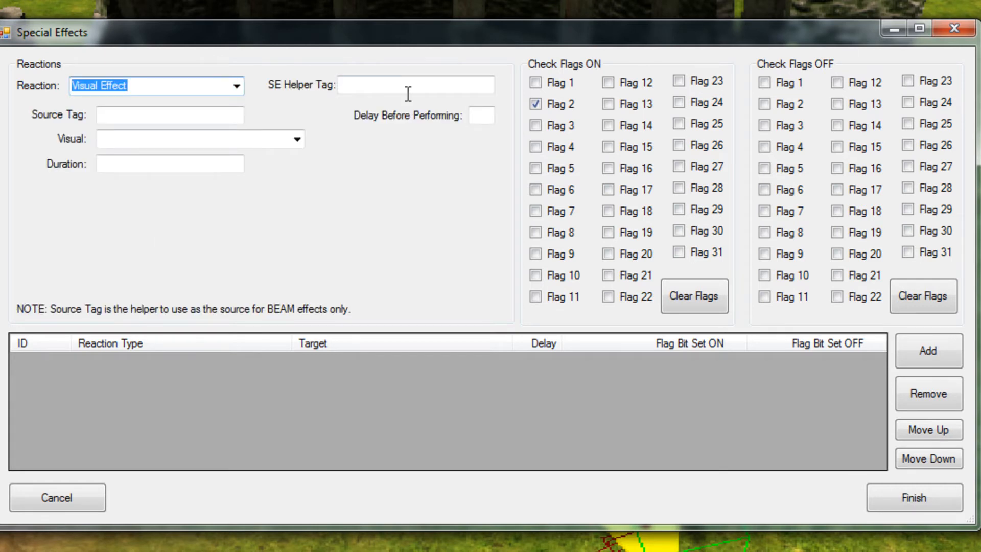
{"action": "left_click", "coordinate": [407, 85]}
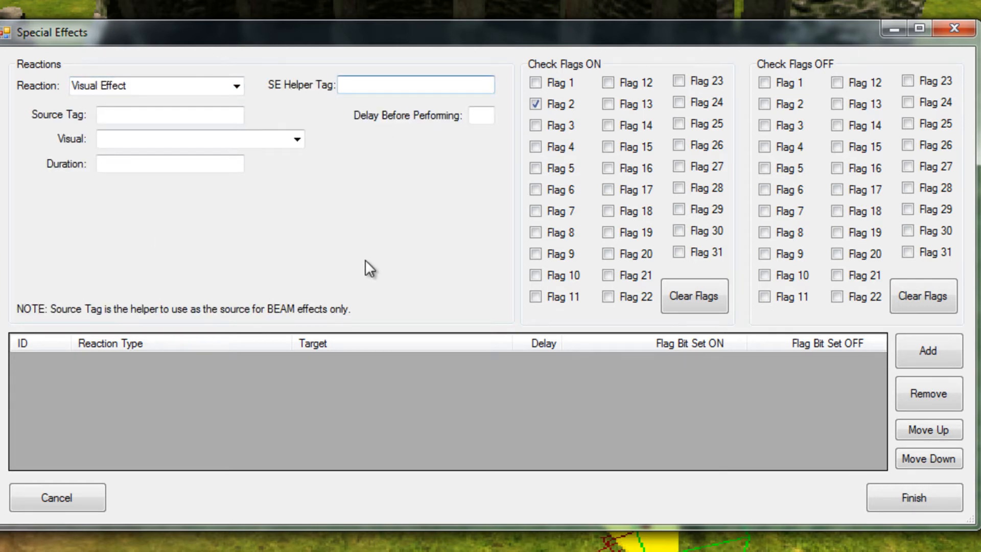
{"action": "type", "text": "ceilingtrap"}
{"action": "left_click", "coordinate": [180, 117]}
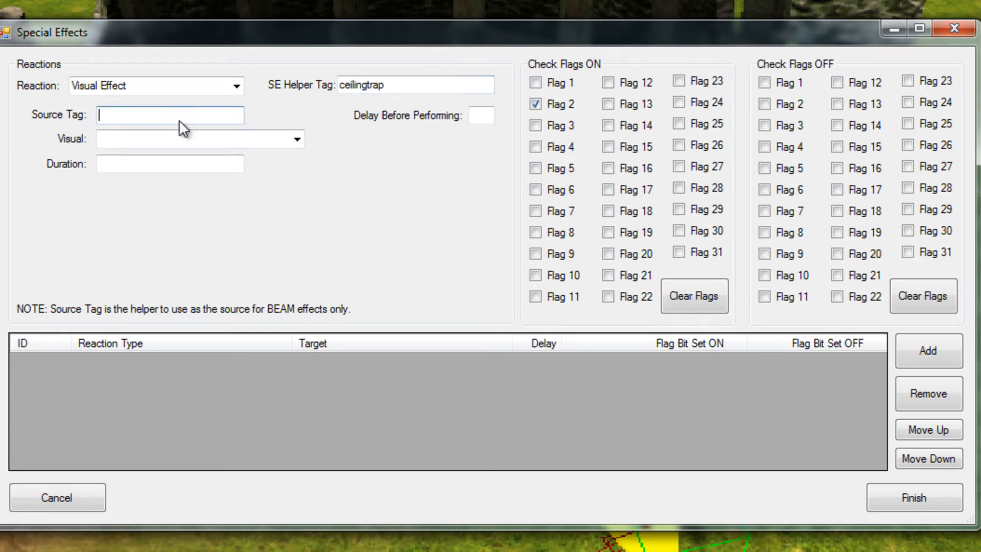
Use VFX FNF SCREEN SHAKE as the visual with a duration of 0 and add the reaction to the list
{"action": "left_click", "coordinate": [153, 138]}
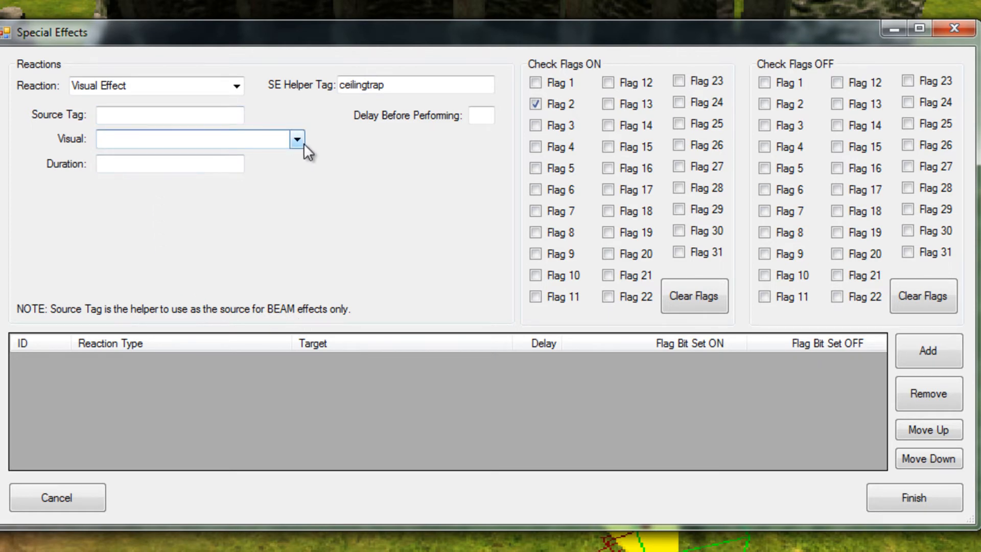
{"action": "left_click", "coordinate": [297, 140]}
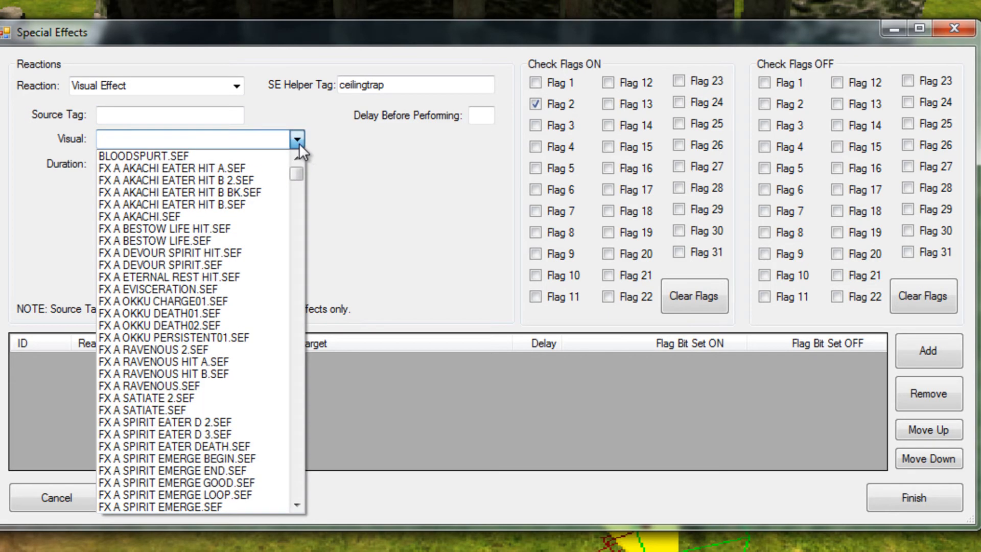
{"action": "type", "text": "vfx"}
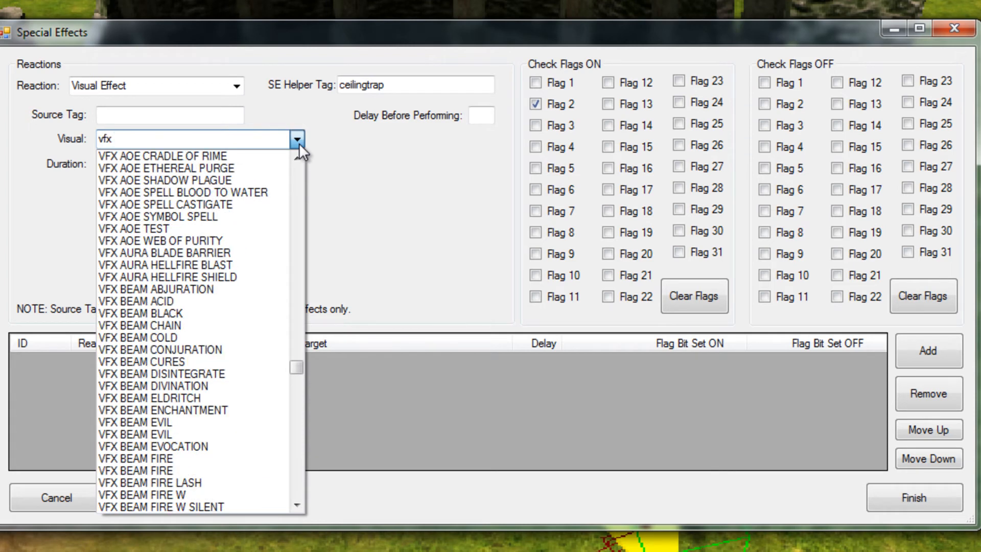
{"action": "type", "text": " fnf scre"}
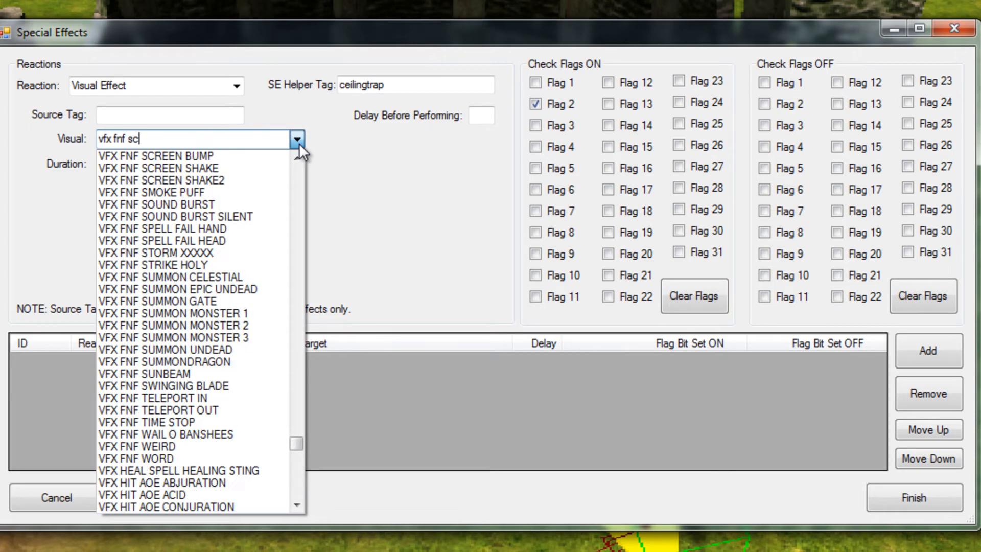
{"action": "left_click", "coordinate": [185, 168]}
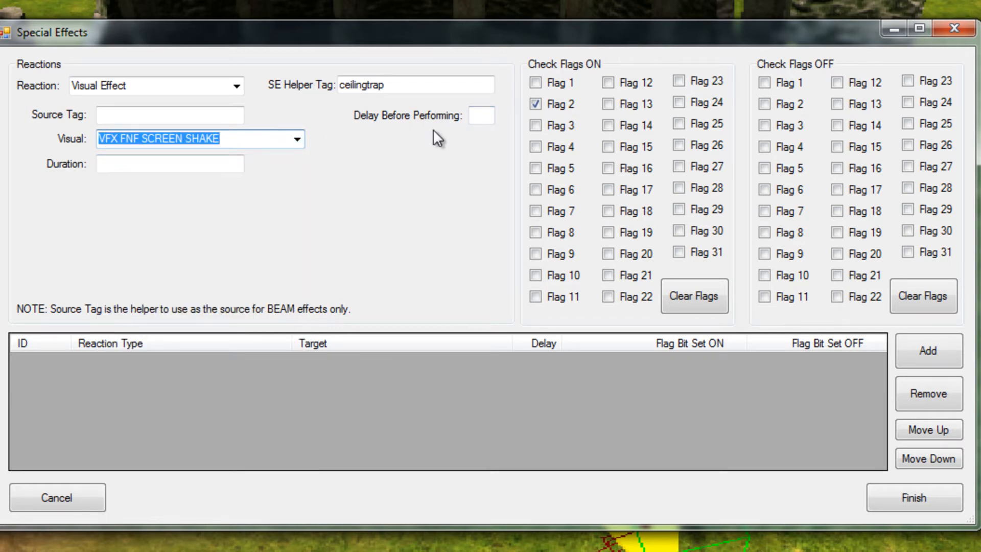
{"action": "left_click", "coordinate": [145, 166]}
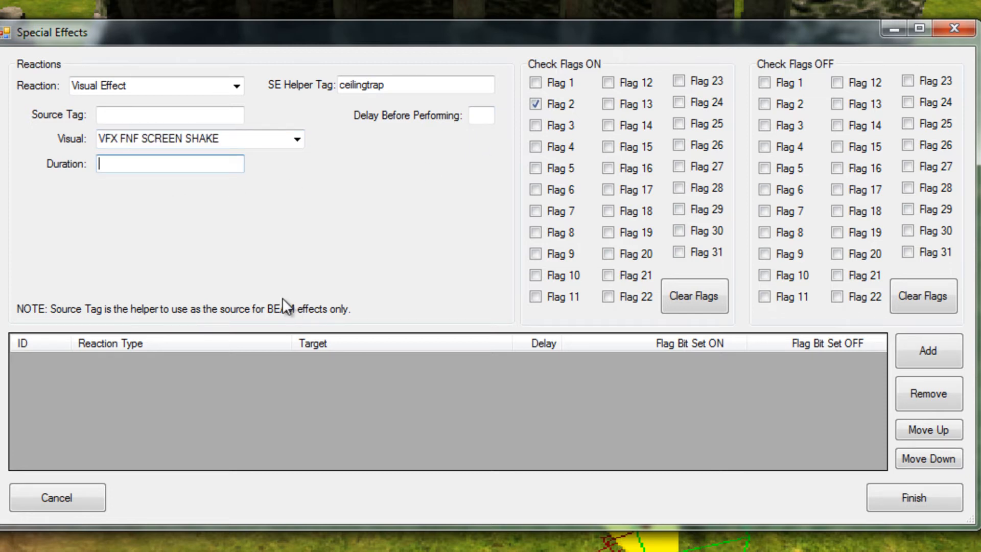
{"action": "type", "text": "0"}
{"action": "left_click", "coordinate": [919, 348]}
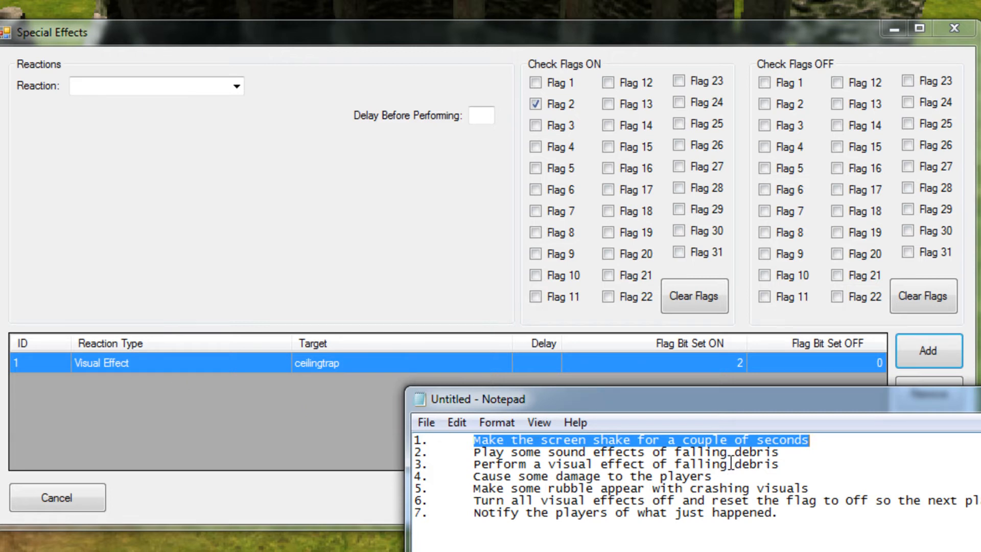
Check the falling-debris sound item in the Notepad plan, then start a Sound Effect reaction with SE Helper Tag ceilingtrap
{"action": "left_click_drag", "start_coordinate": [474, 453], "coordinate": [830, 456]}
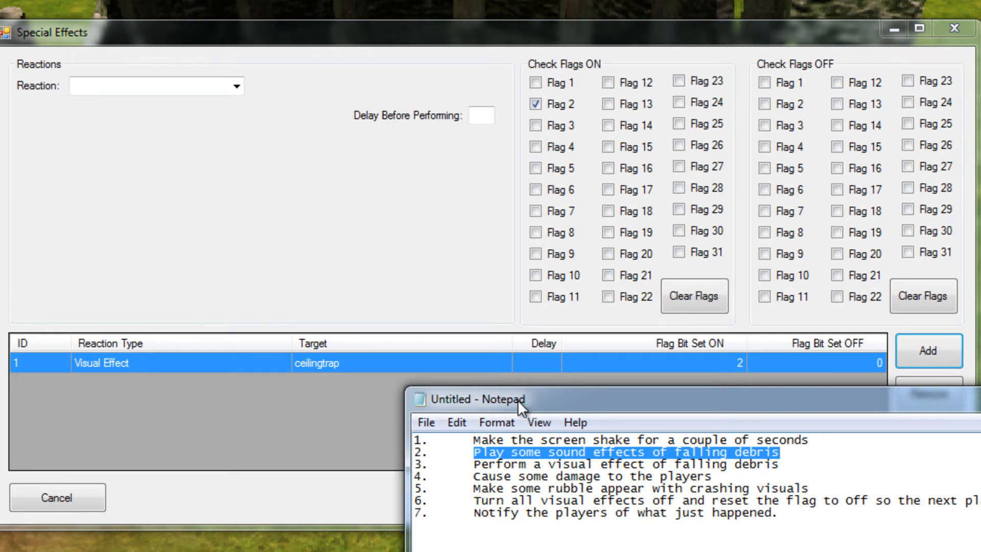
{"action": "left_click_drag", "start_coordinate": [517, 400], "coordinate": [980, 440]}
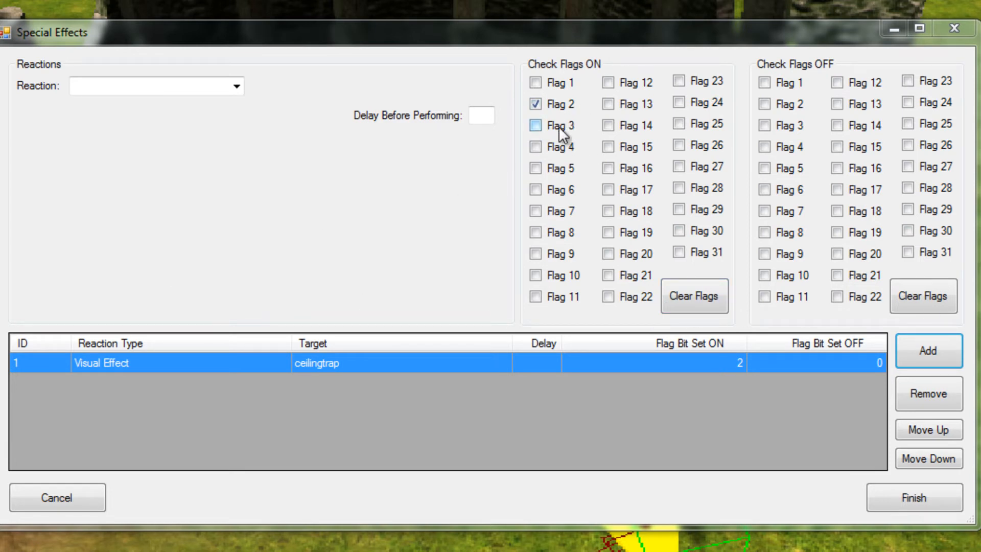
{"action": "left_click", "coordinate": [237, 87]}
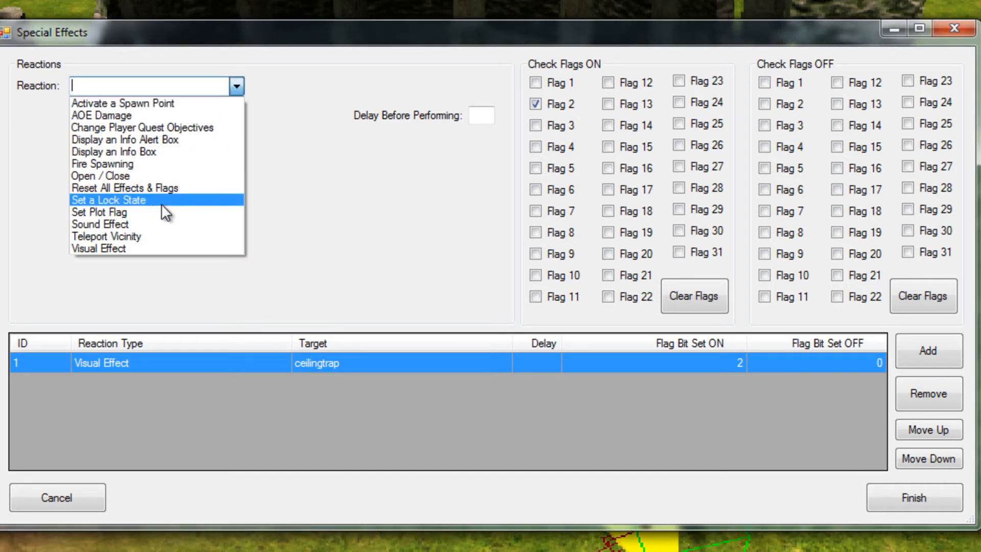
{"action": "key", "text": "Escape"}
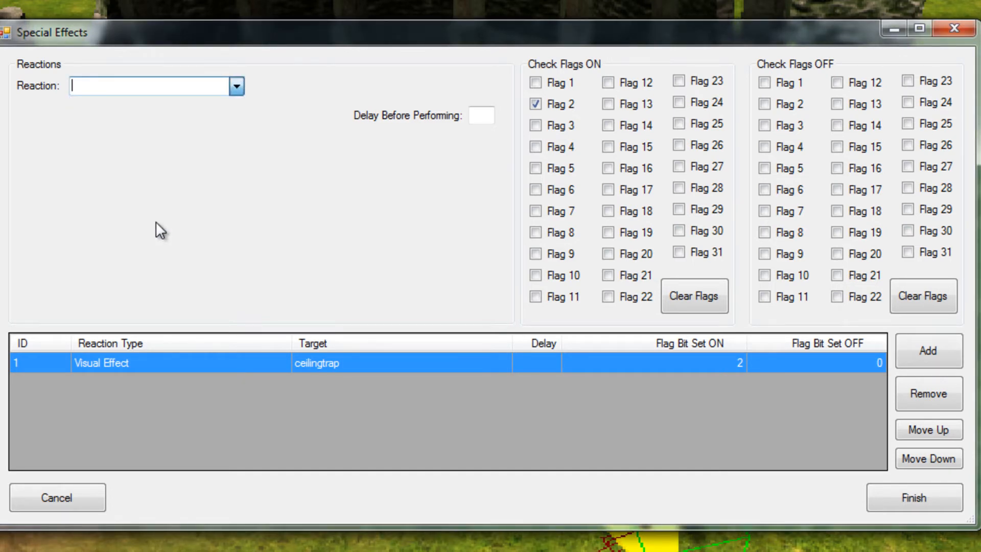
{"action": "key", "text": "Down"}
{"action": "left_click", "coordinate": [390, 85]}
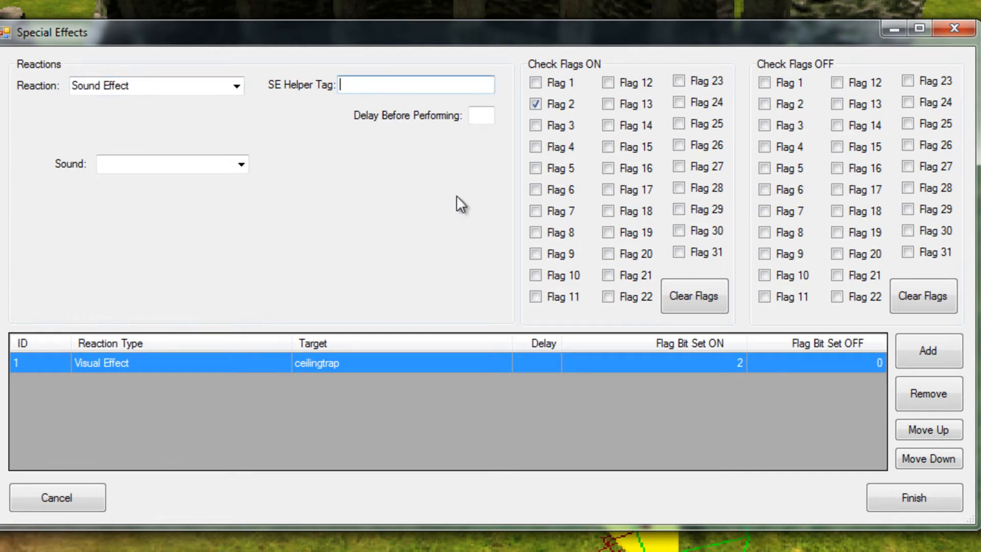
{"action": "type", "text": "ceilingtrap"}
Choose as_na_rockfallg2 as the sound and add the Sound Effect reaction to the list
{"action": "left_click", "coordinate": [241, 171]}
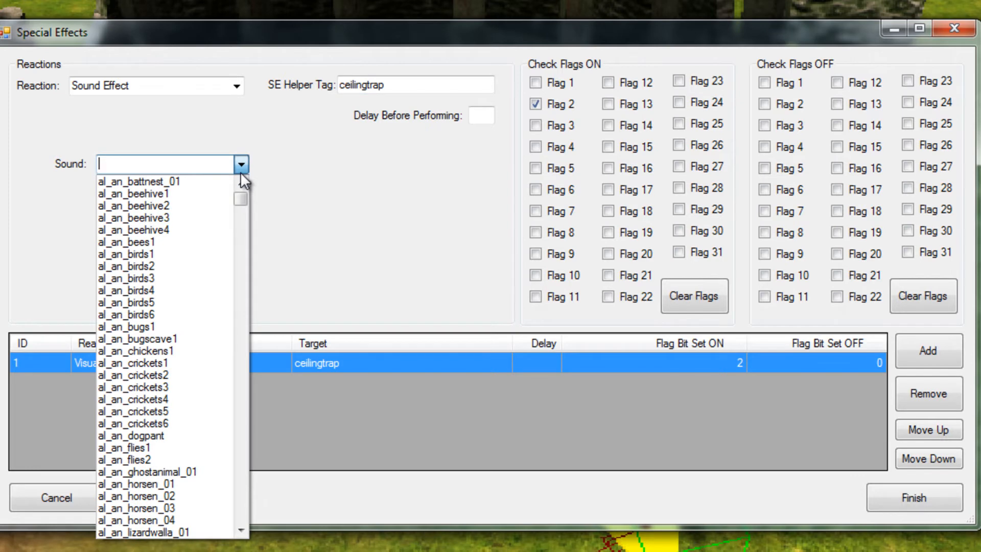
{"action": "type", "text": "as"}
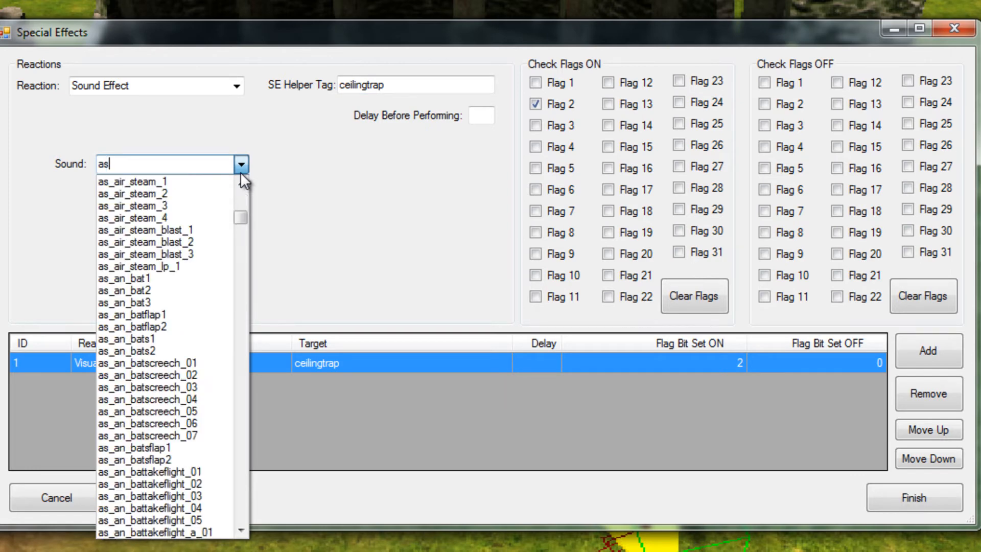
{"action": "type", "text": "_na_rock"}
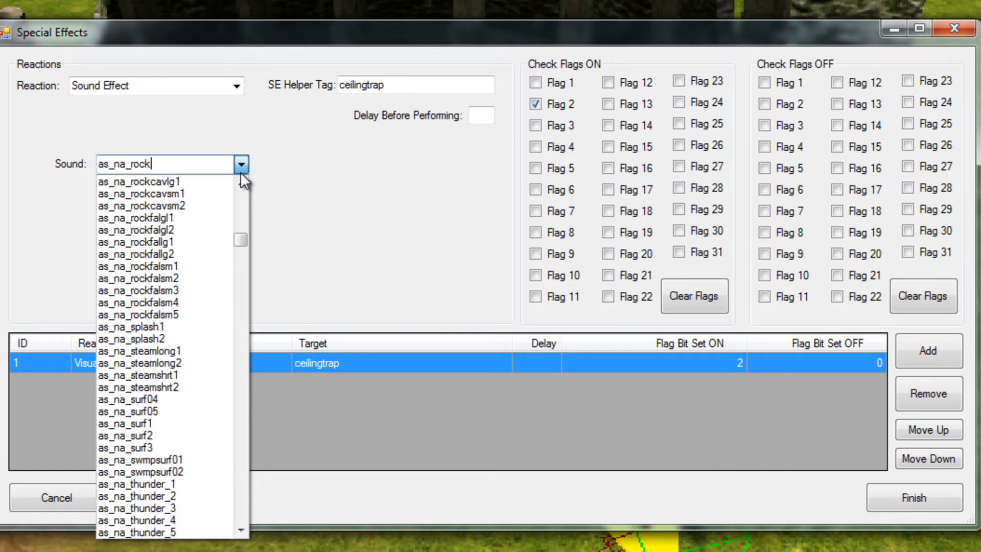
{"action": "type", "text": "fall"}
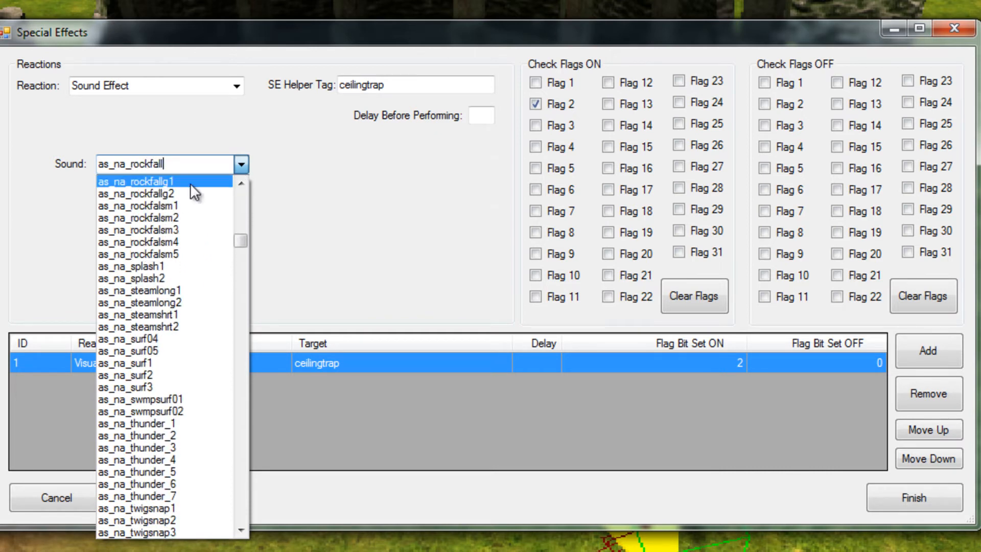
{"action": "left_click", "coordinate": [174, 193]}
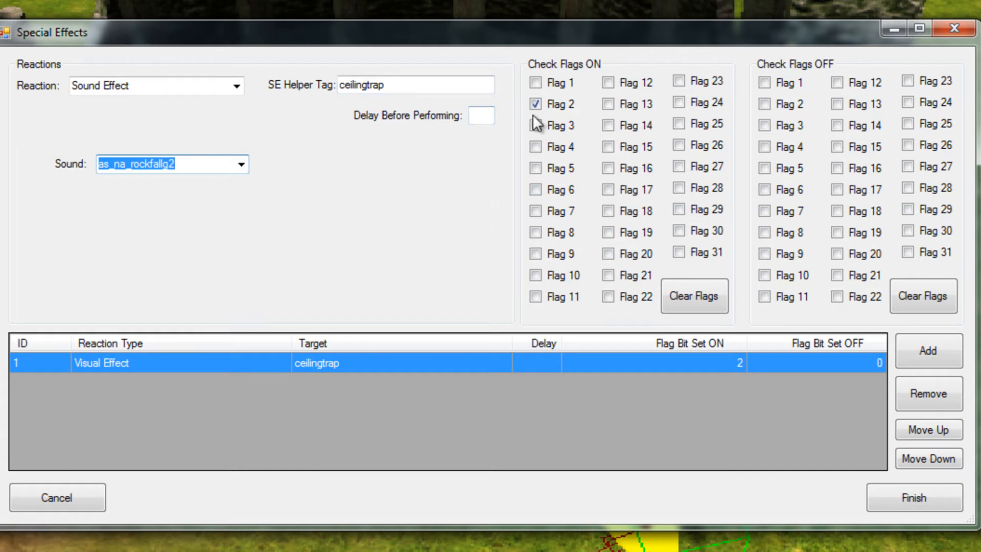
{"action": "left_click", "coordinate": [935, 353]}
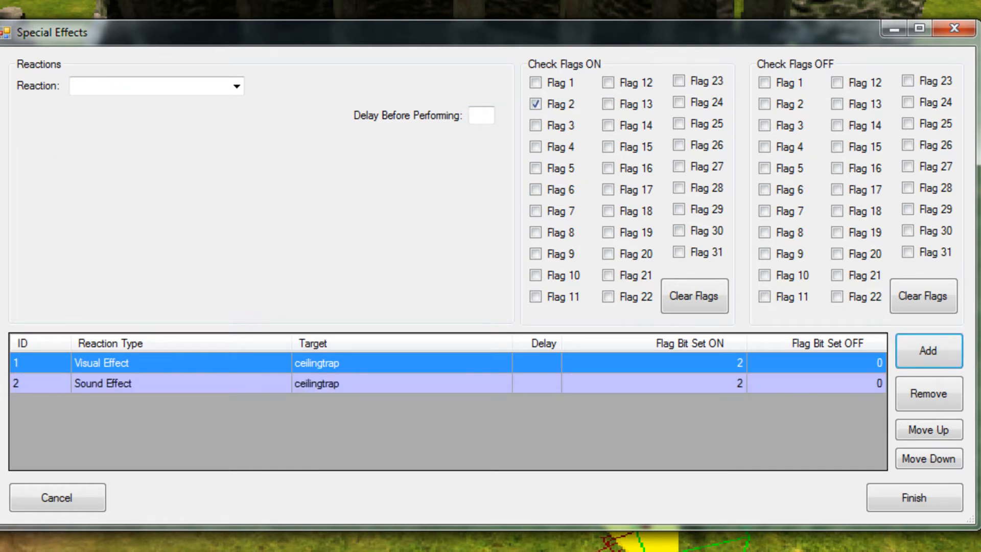
Check the falling-debris visual item in the Notepad plan, then start another Visual Effect reaction with SE Helper Tag ceilingtrap
{"action": "key", "text": "alt+Tab"}
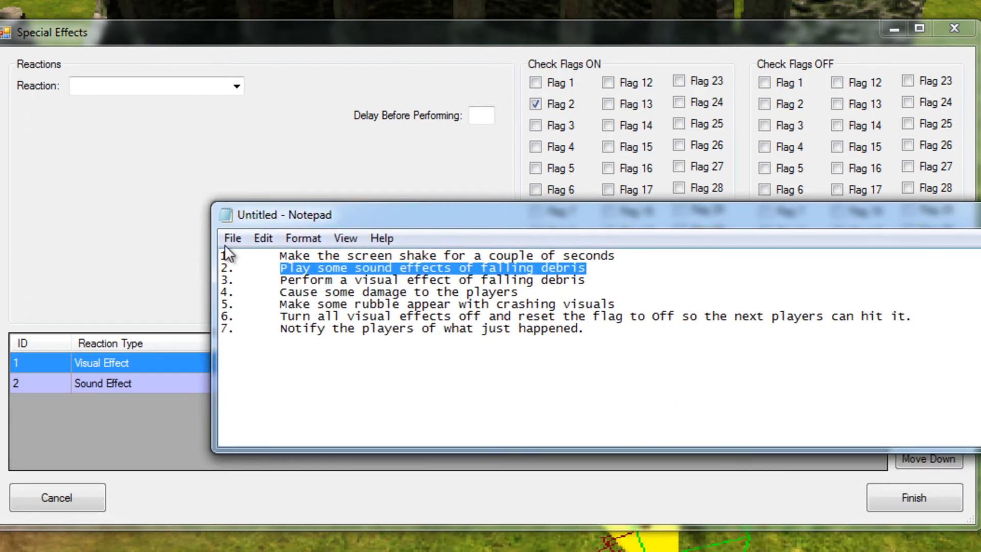
{"action": "left_click_drag", "start_coordinate": [222, 268], "coordinate": [384, 270]}
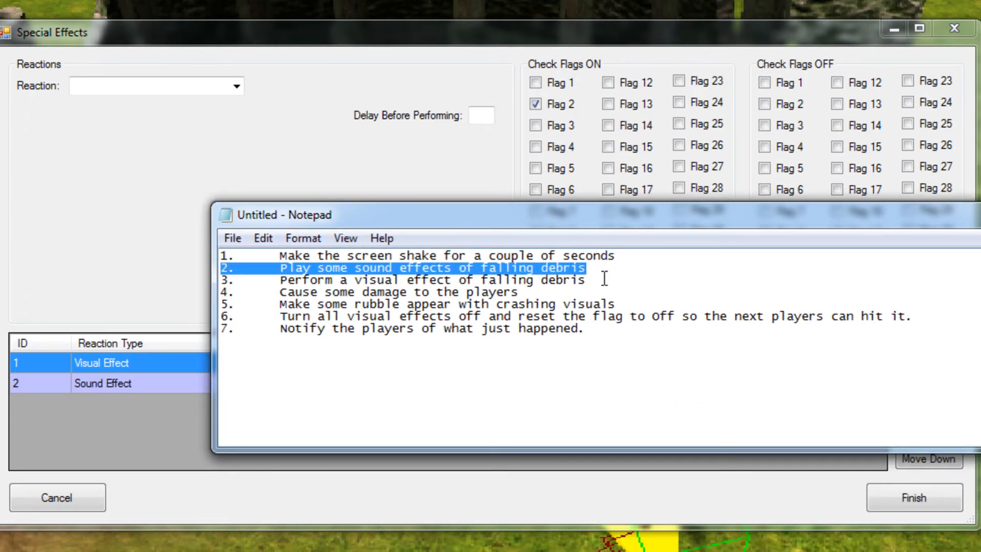
{"action": "left_click_drag", "start_coordinate": [605, 279], "coordinate": [221, 280]}
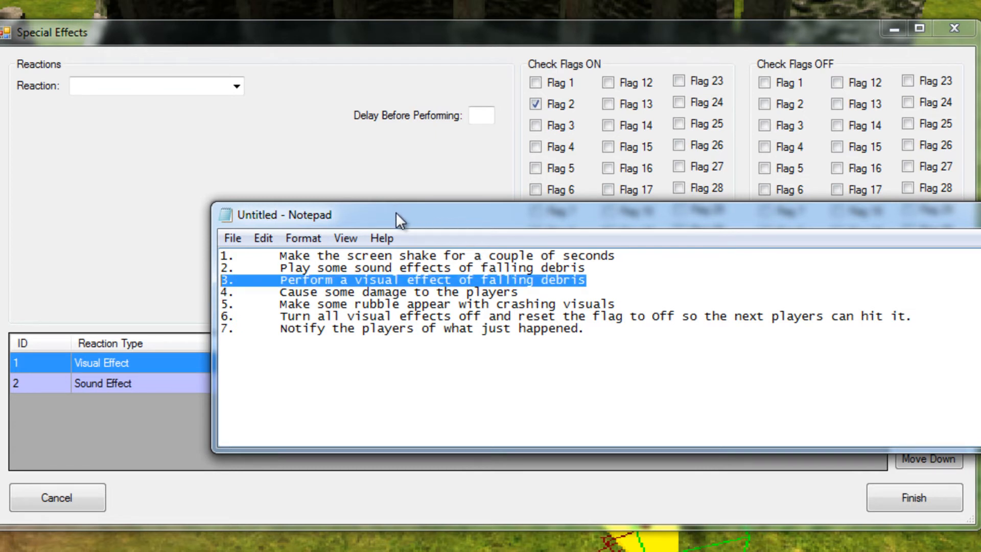
{"action": "left_click_drag", "start_coordinate": [356, 211], "coordinate": [980, 236]}
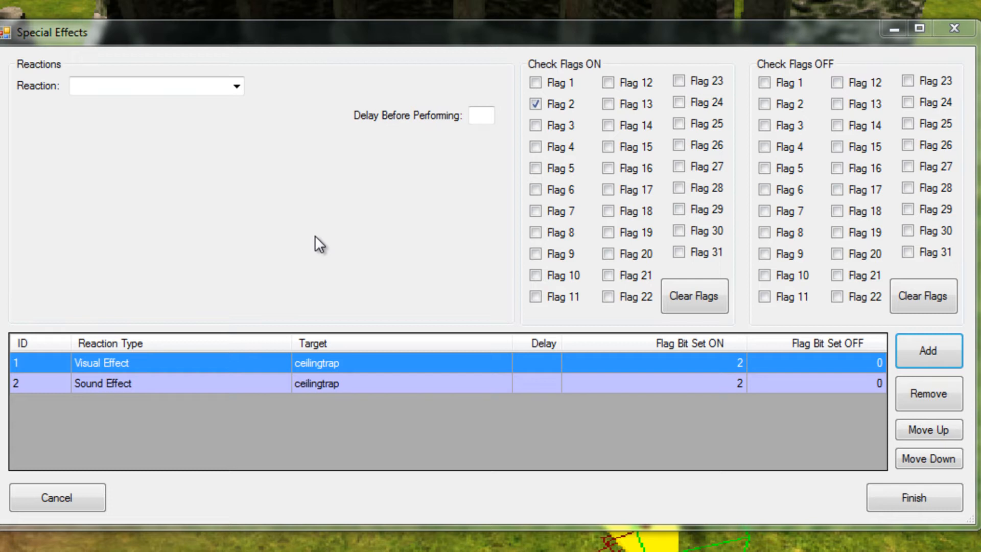
{"action": "left_click", "coordinate": [236, 86]}
{"action": "left_click", "coordinate": [109, 242]}
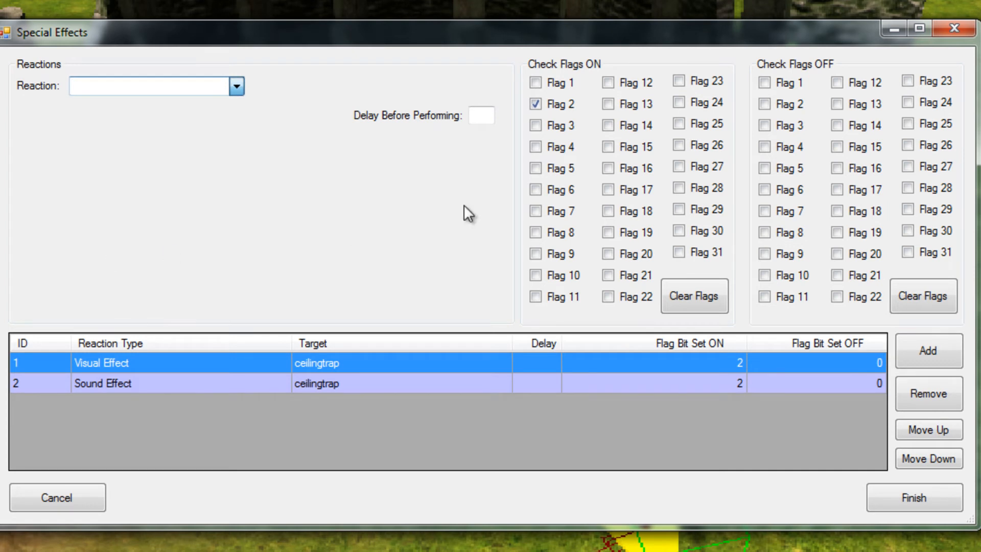
{"action": "left_click", "coordinate": [403, 88]}
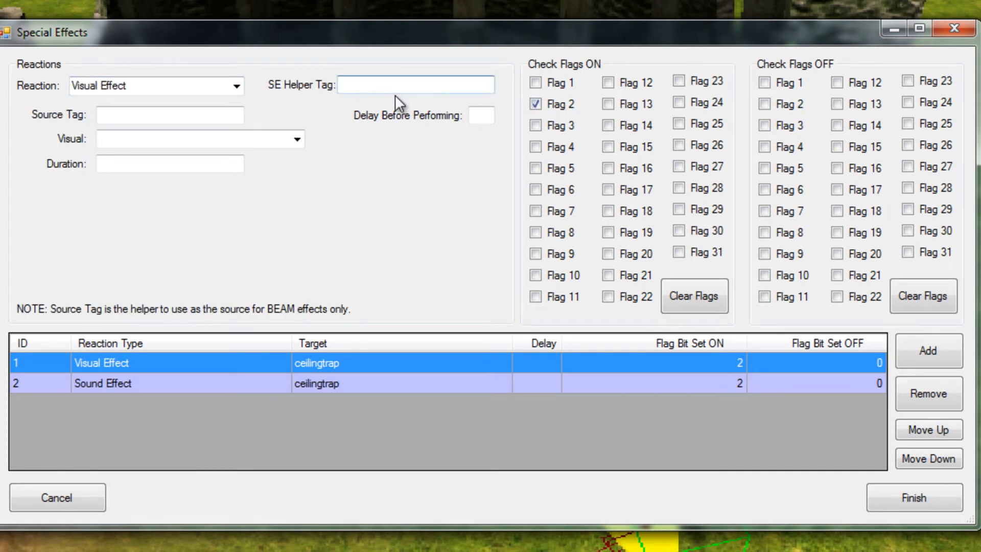
{"action": "type", "text": "ceilingtrap"}
Use VFX SPELL HIT EARTHQUAKE as the visual with duration 0 and delay 3, and add the reaction to the list
{"action": "left_click", "coordinate": [297, 139]}
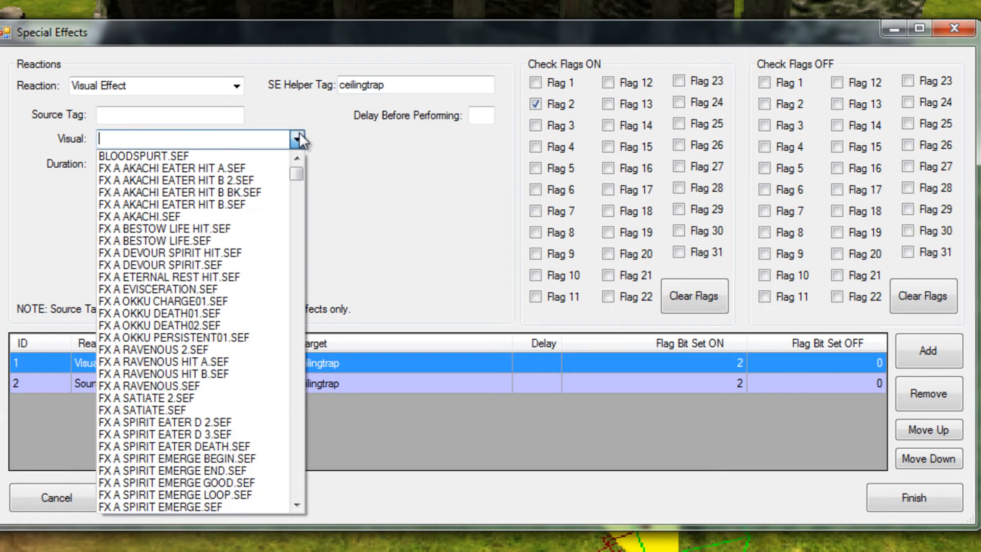
{"action": "type", "text": "vfx spell hit ea"}
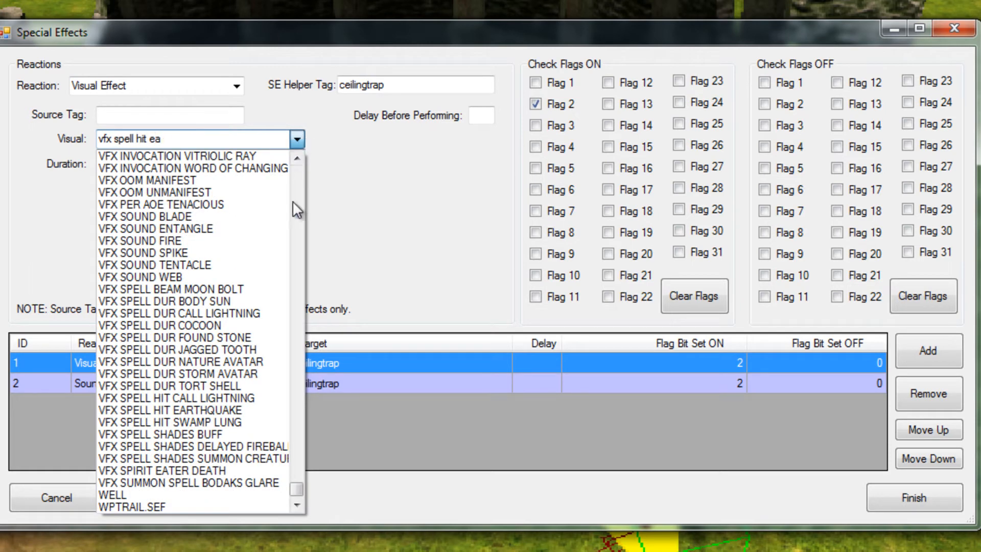
{"action": "left_click", "coordinate": [222, 410]}
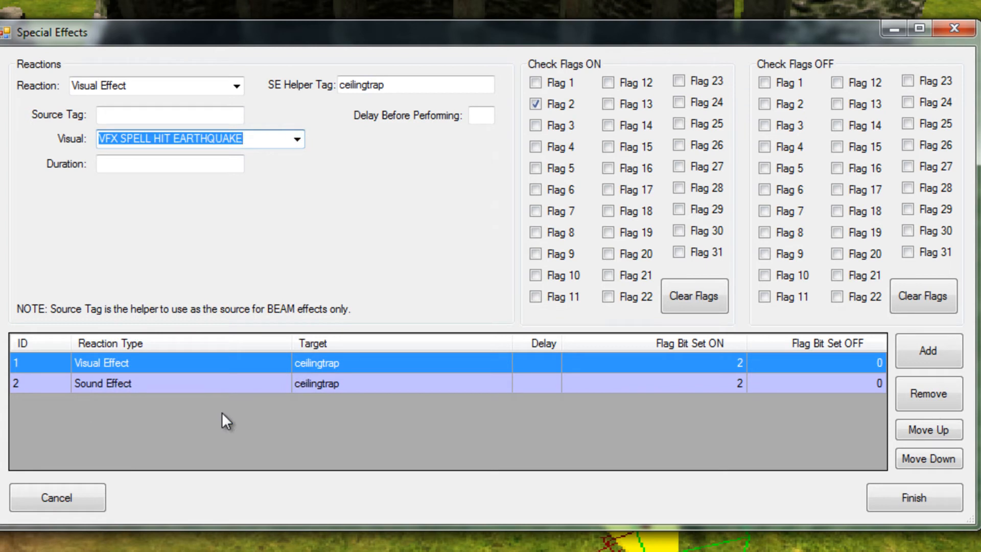
{"action": "left_click", "coordinate": [116, 168]}
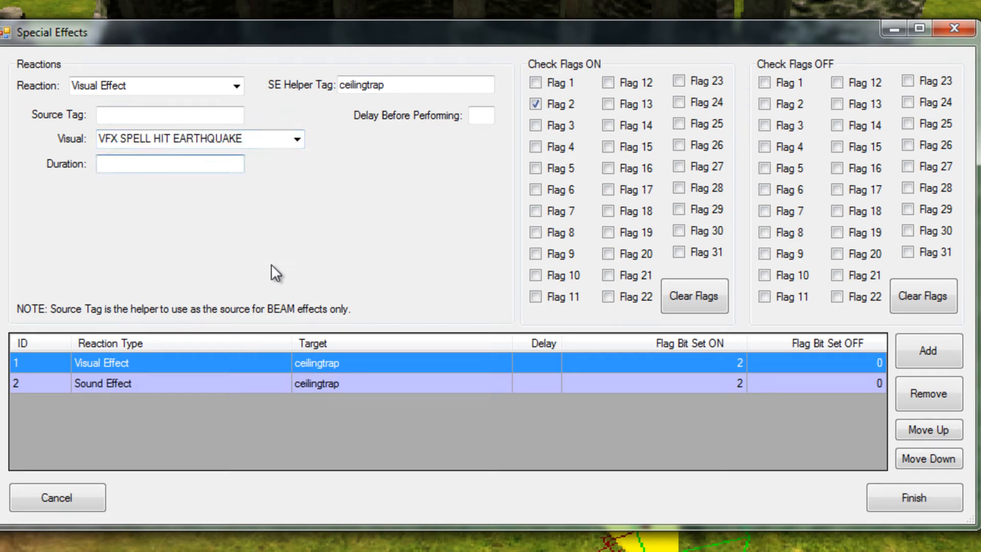
{"action": "type", "text": "0"}
{"action": "left_click", "coordinate": [475, 118]}
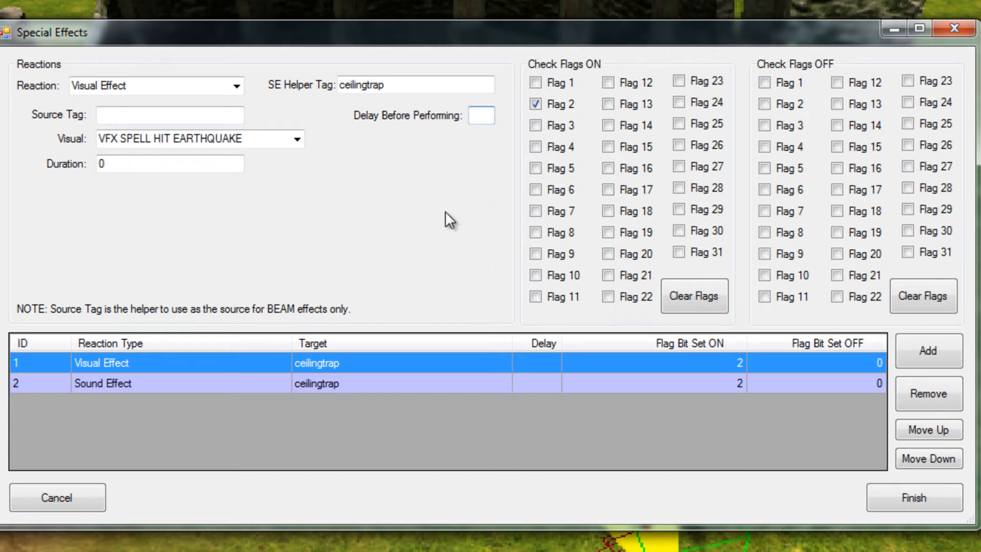
{"action": "type", "text": "3"}
{"action": "left_click", "coordinate": [926, 351]}
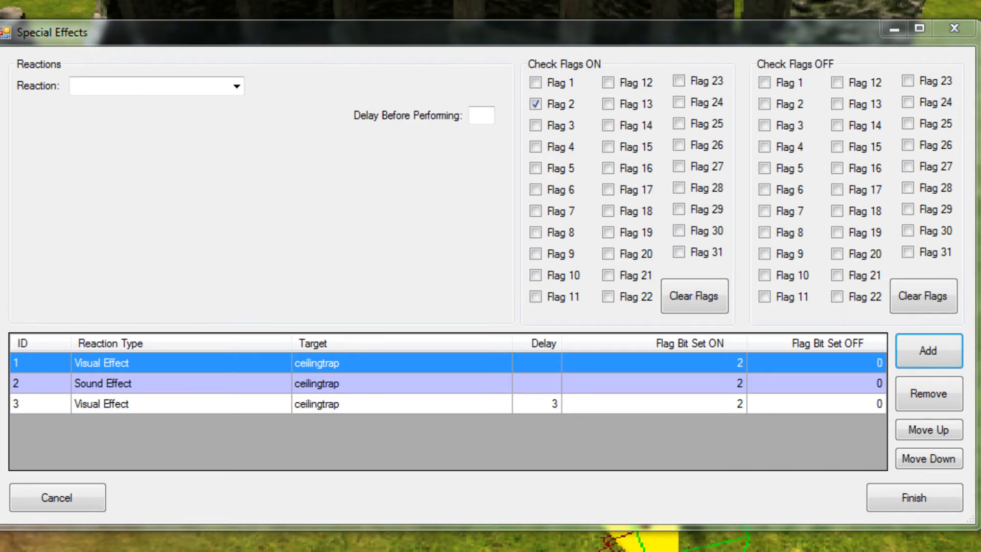
Check the player-damage item in the Notepad plan, then start an AOE Damage reaction with SE Helper Tag ceilingtrap
{"action": "key", "text": "alt+Tab"}
{"action": "left_click_drag", "start_coordinate": [817, 282], "coordinate": [489, 226]}
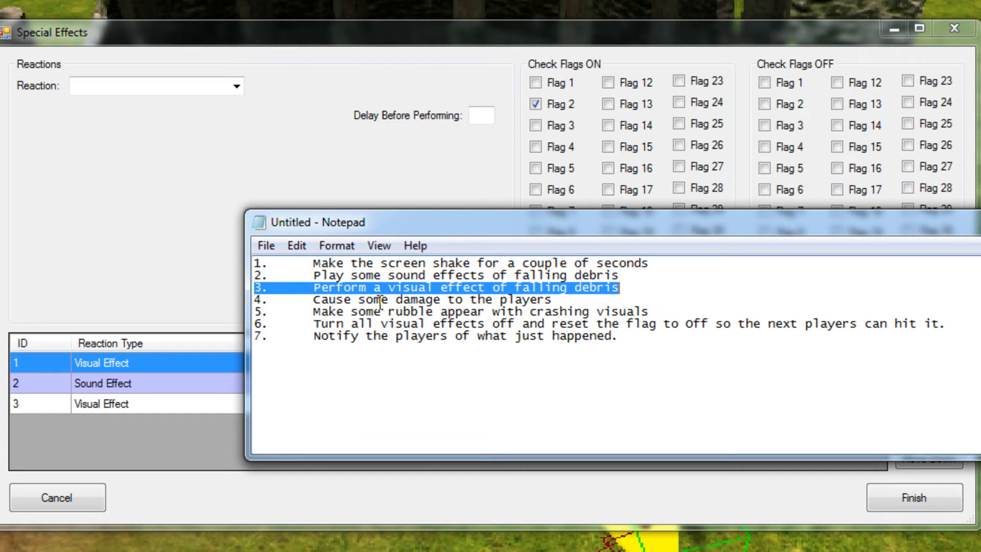
{"action": "left_click_drag", "start_coordinate": [553, 300], "coordinate": [253, 299]}
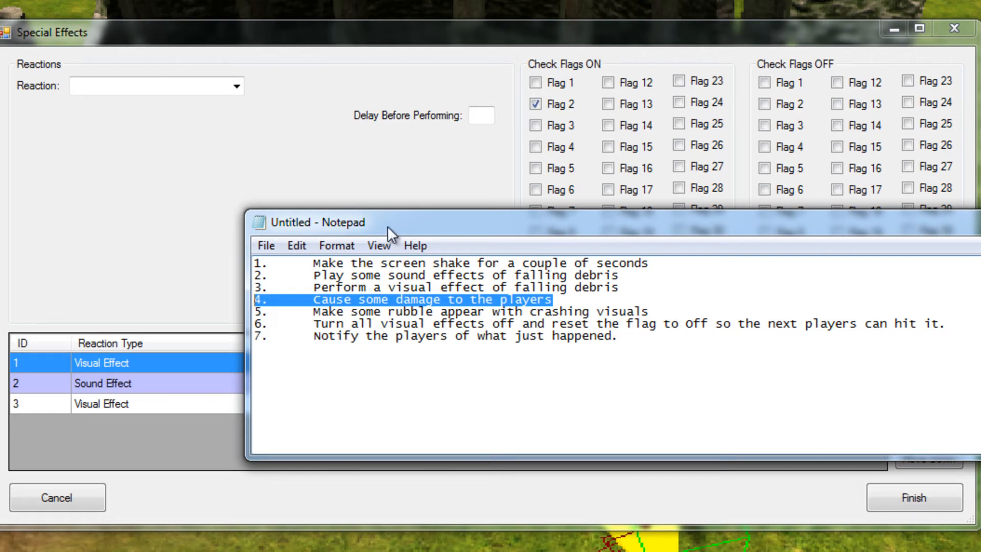
{"action": "left_click_drag", "start_coordinate": [385, 225], "coordinate": [978, 368]}
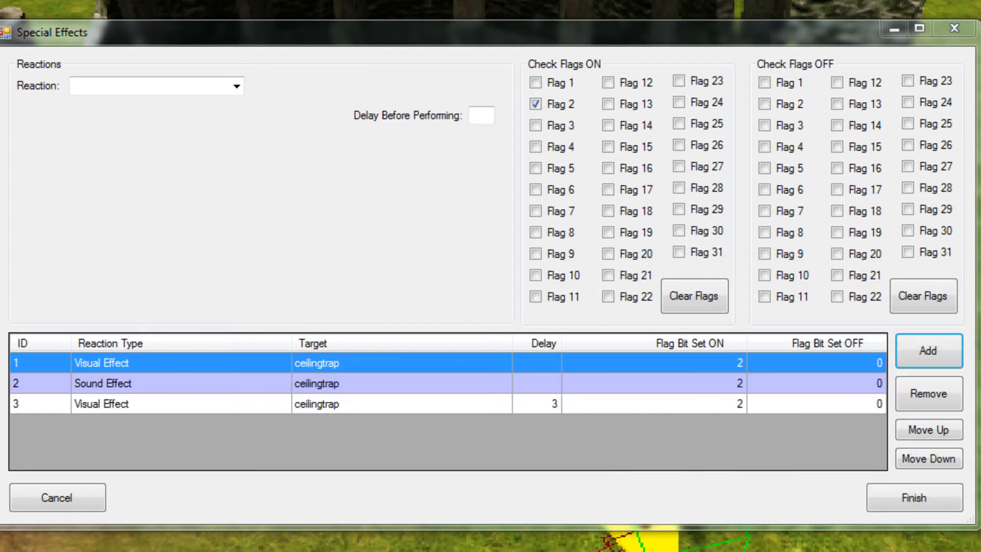
{"action": "left_click", "coordinate": [237, 88]}
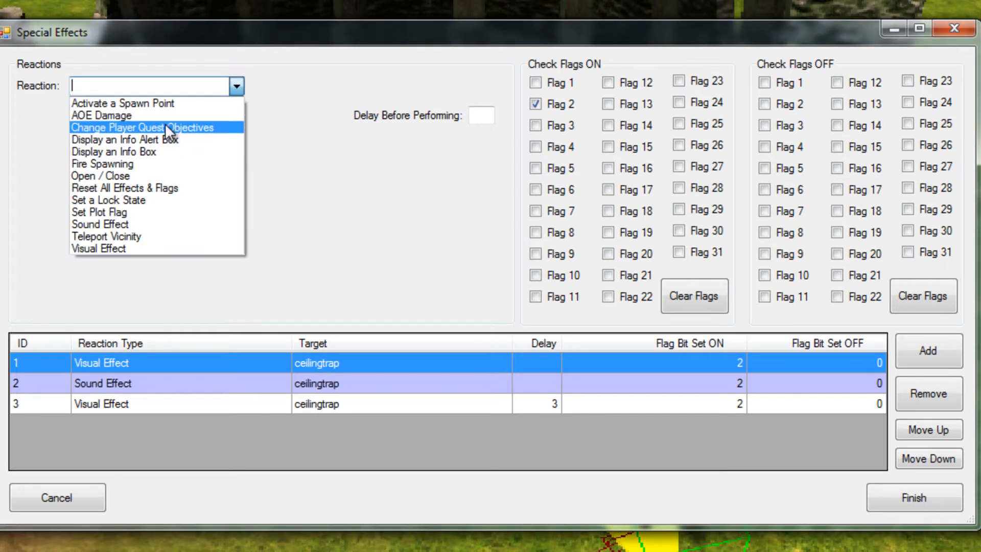
{"action": "left_click", "coordinate": [100, 115]}
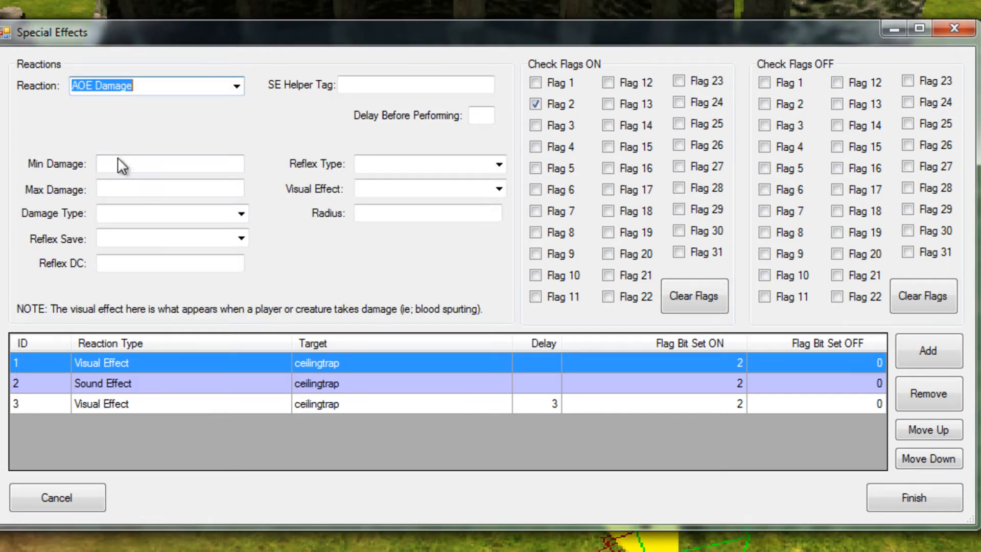
{"action": "left_click", "coordinate": [350, 91]}
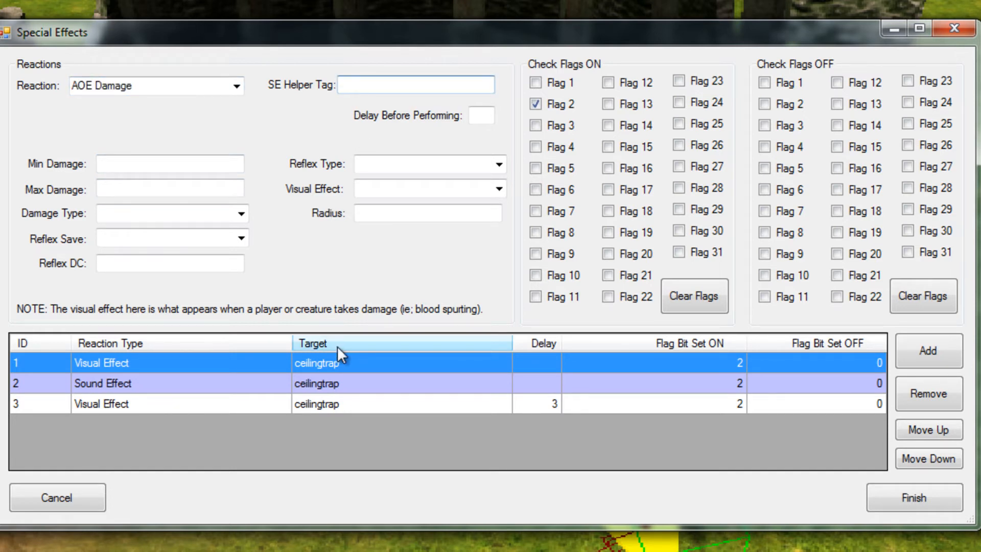
{"action": "type", "text": "ceilingtrap"}
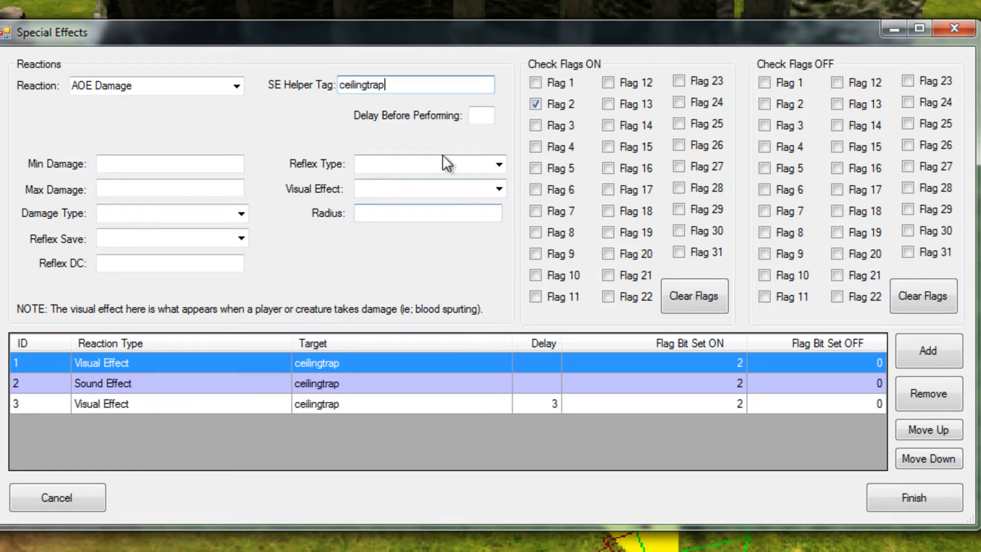
Set the AOE Damage reaction's delay before performing to 3.2
{"action": "left_click", "coordinate": [478, 116]}
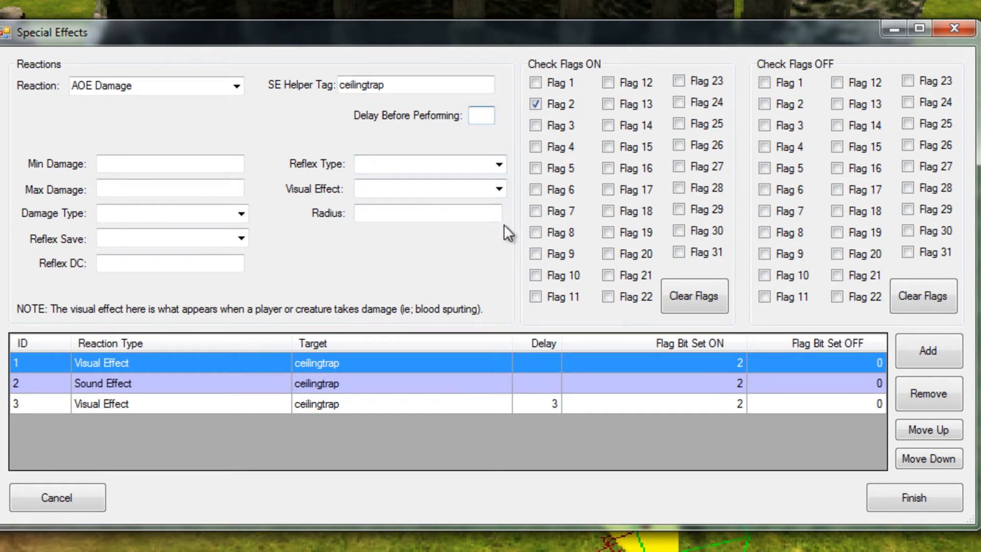
{"action": "type", "text": "3"}
{"action": "type", "text": ".2"}
{"action": "left_click_drag", "start_coordinate": [492, 115], "coordinate": [457, 122]}
{"action": "type", "text": "3.2"}
{"action": "left_click_drag", "start_coordinate": [487, 115], "coordinate": [459, 112]}
{"action": "left_click", "coordinate": [482, 117]}
Set the minimum damage to 4 and the maximum to 6, with Bludgeoning as the damage type
{"action": "left_click", "coordinate": [181, 160]}
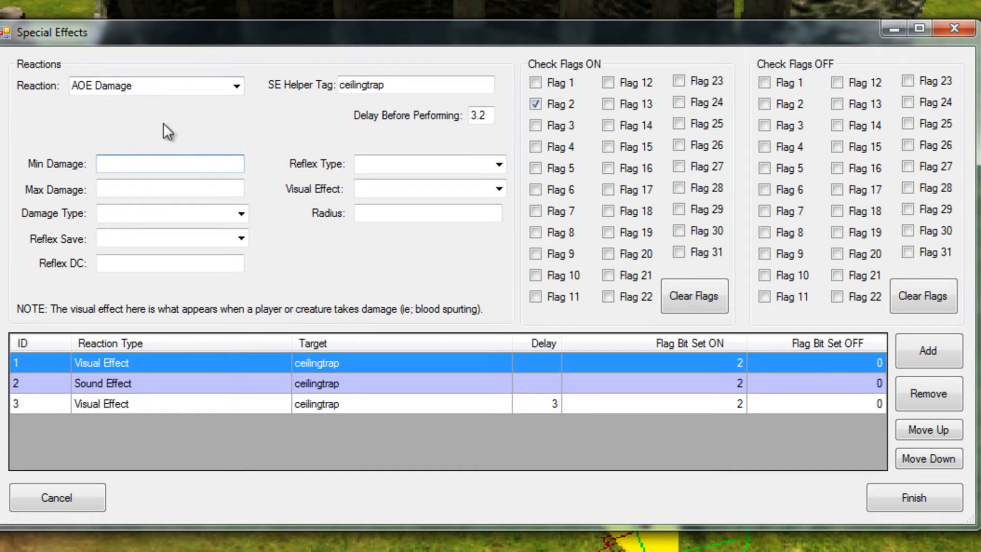
{"action": "type", "text": "4"}
{"action": "left_click", "coordinate": [128, 186]}
{"action": "type", "text": "6"}
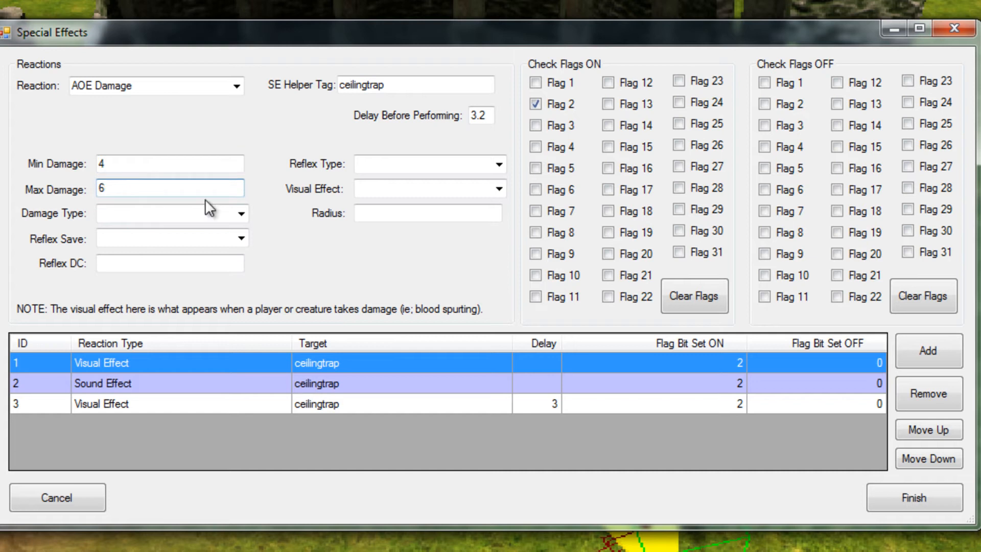
{"action": "left_click", "coordinate": [241, 215]}
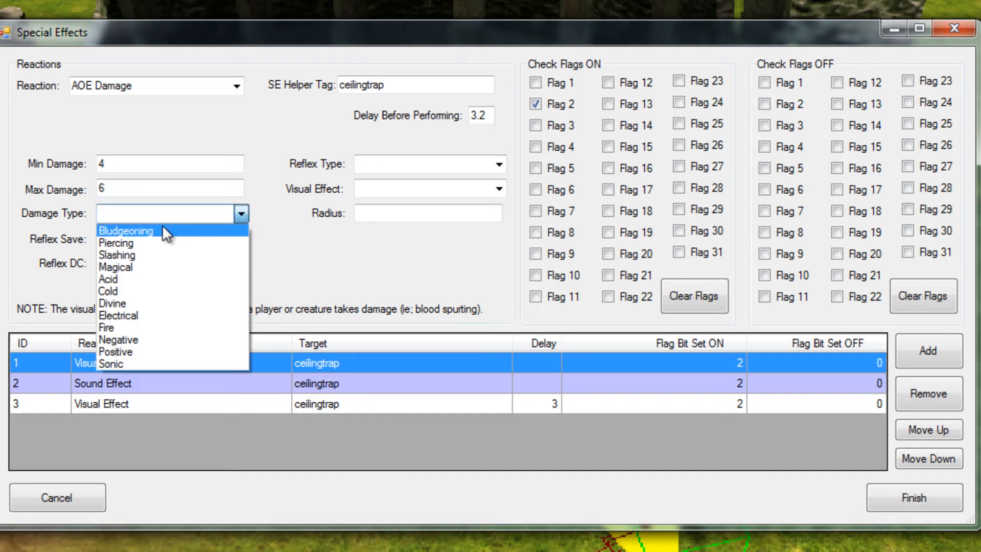
{"action": "left_click", "coordinate": [130, 231]}
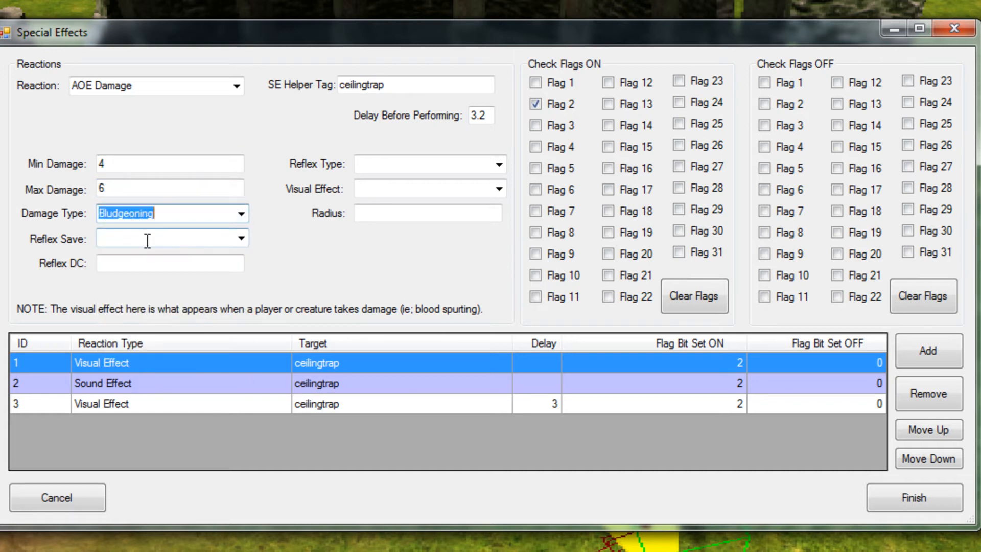
Allow a Reflex Save with a Reflex DC of 14 and the reflex type Save vs. Trap
{"action": "left_click", "coordinate": [245, 242]}
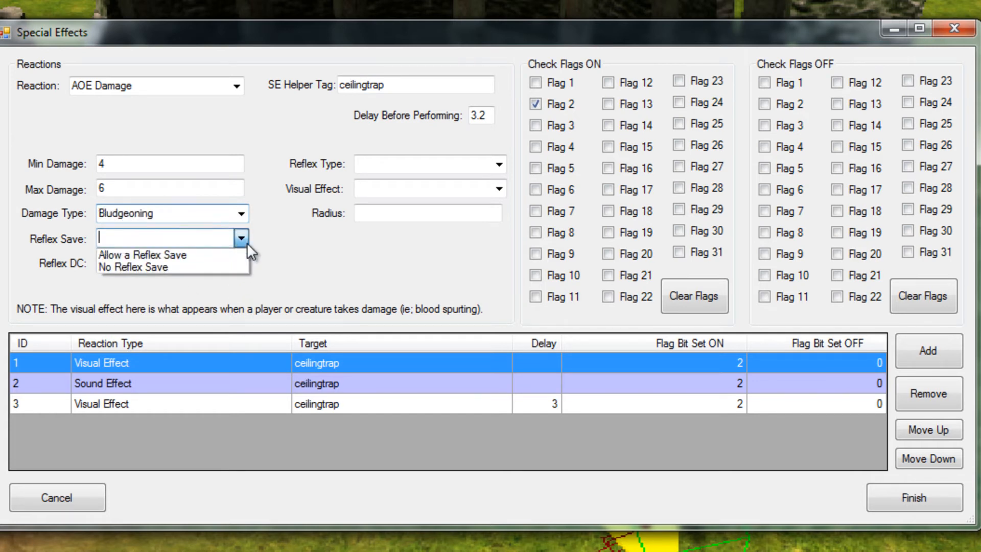
{"action": "left_click", "coordinate": [135, 254]}
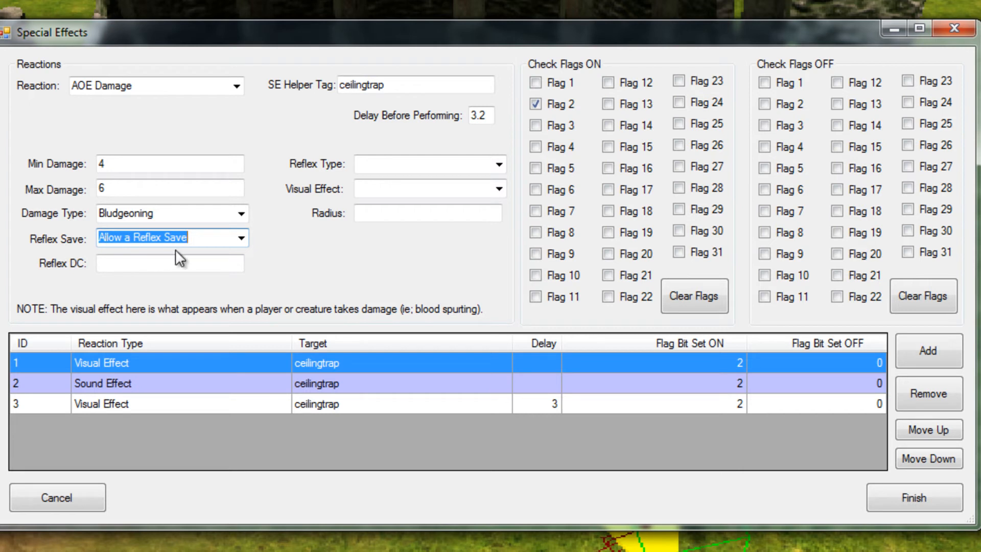
{"action": "left_click", "coordinate": [167, 264]}
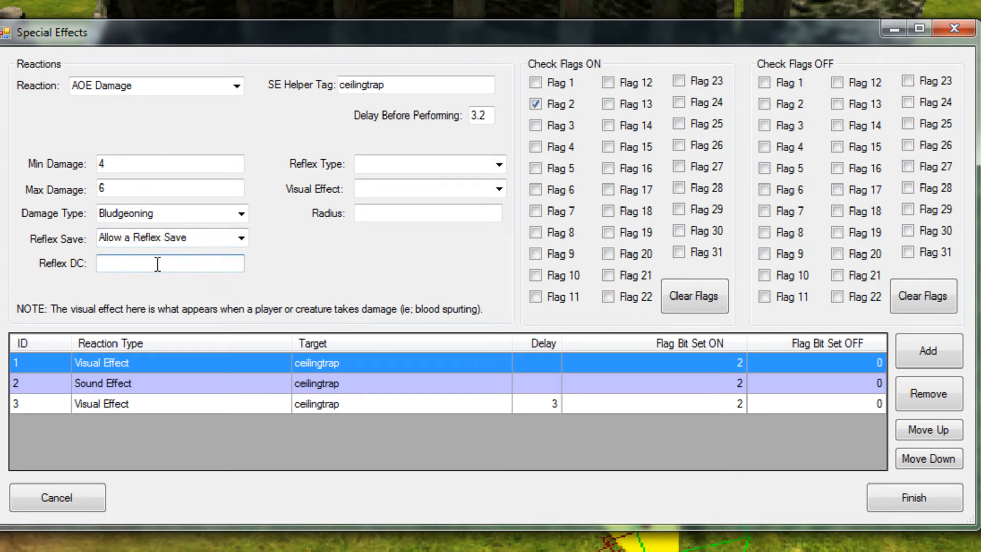
{"action": "type", "text": "14"}
{"action": "left_click", "coordinate": [497, 165]}
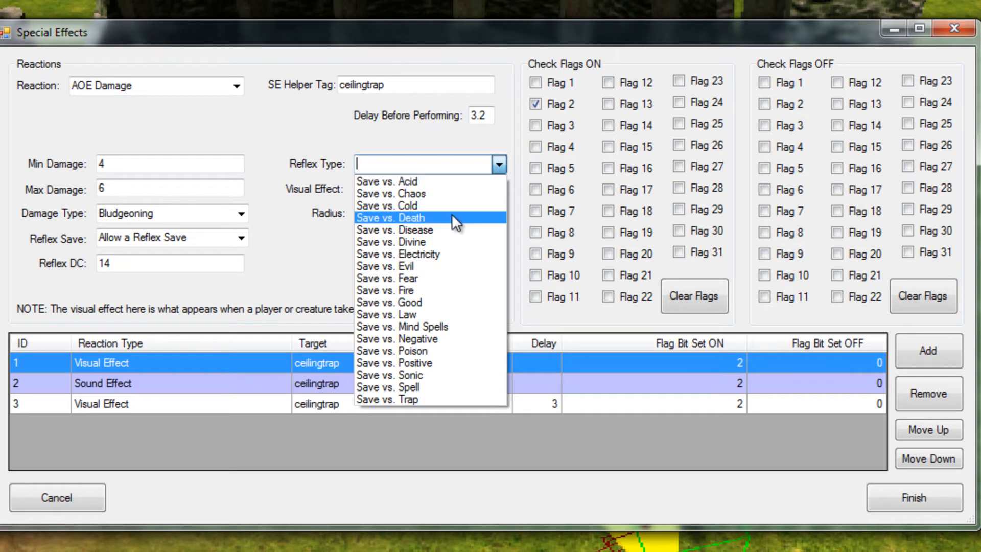
{"action": "left_click", "coordinate": [406, 399]}
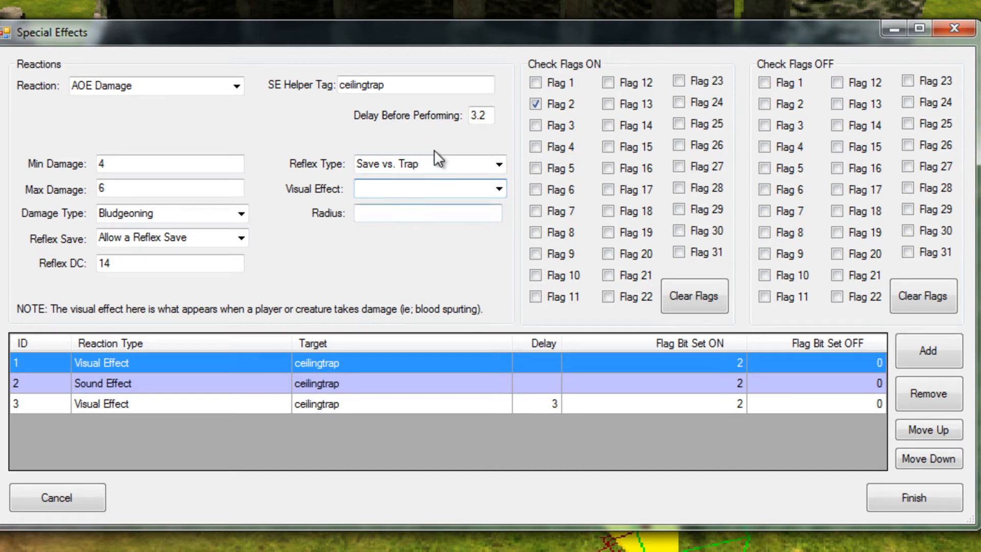
Set the damage radius around the helper to 10 and add the AOE Damage reaction to the list
{"action": "left_click", "coordinate": [406, 220]}
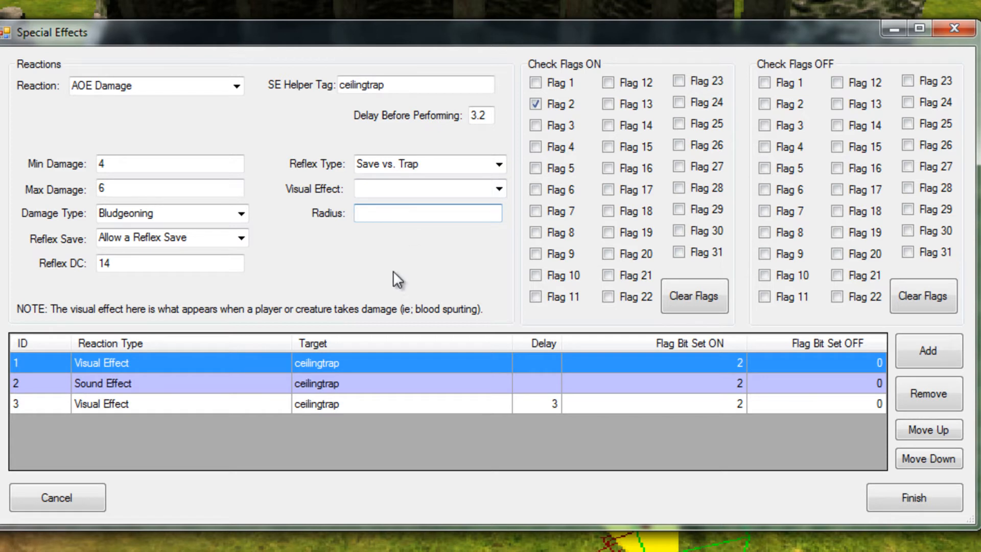
{"action": "type", "text": "10"}
{"action": "left_click_drag", "start_coordinate": [400, 88], "coordinate": [286, 88]}
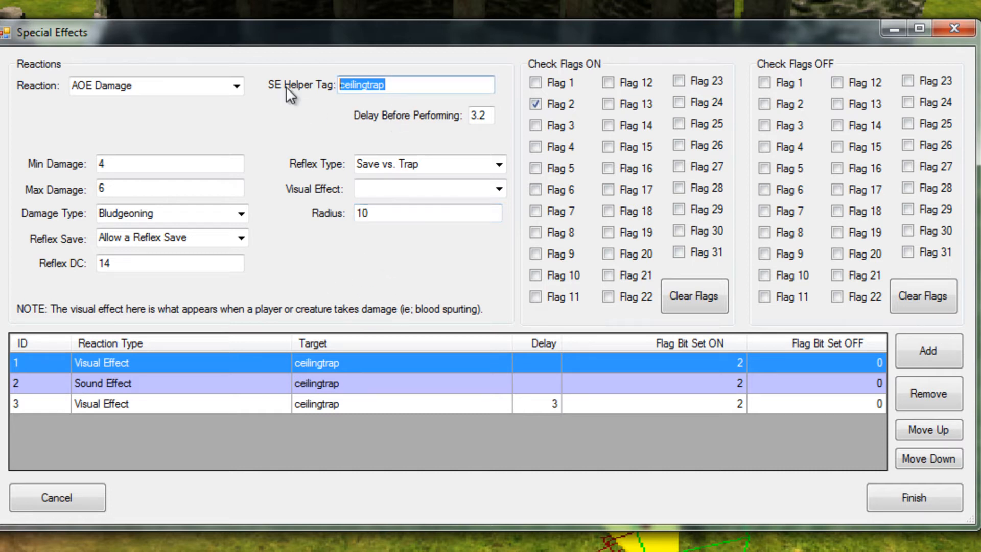
{"action": "left_click", "coordinate": [410, 212]}
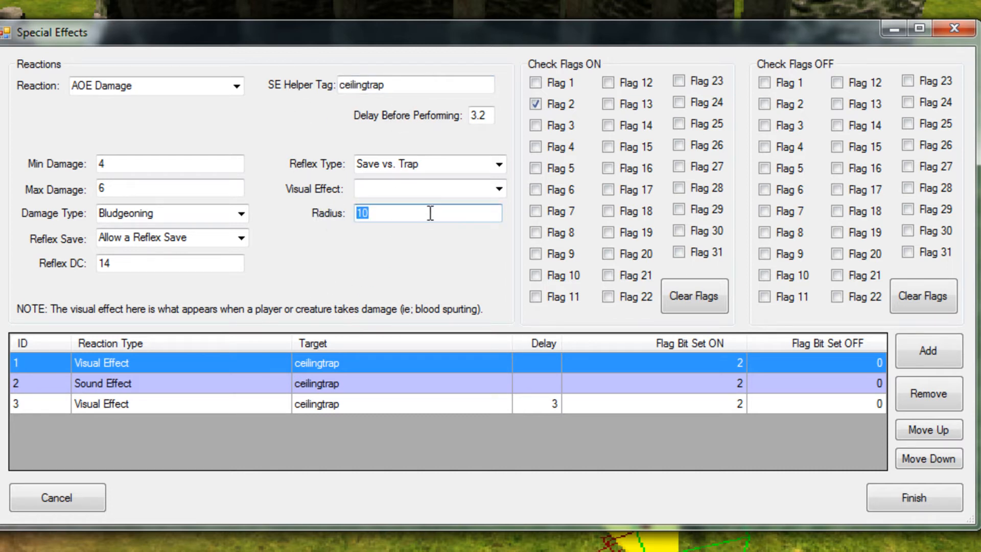
{"action": "left_click", "coordinate": [411, 211]}
{"action": "left_click", "coordinate": [937, 349]}
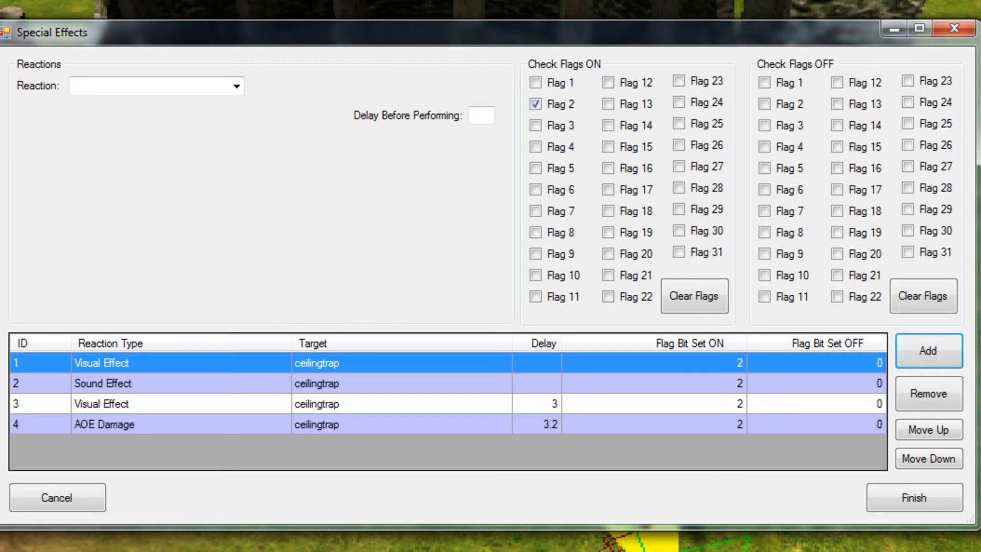
Review the item about rubble appearing with crashing visuals in the Notepad plan, then move the plan out of the way
{"action": "key", "text": "alt+Tab"}
{"action": "left_click_drag", "start_coordinate": [400, 158], "coordinate": [295, 123]}
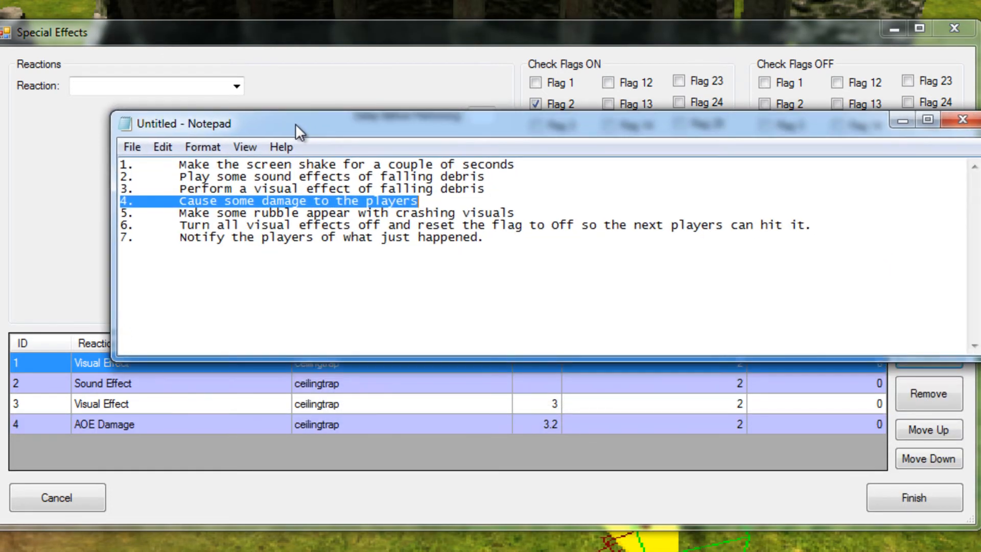
{"action": "left_click_drag", "start_coordinate": [516, 213], "coordinate": [164, 218]}
{"action": "left_click", "coordinate": [125, 215]}
{"action": "key", "text": "shift+End"}
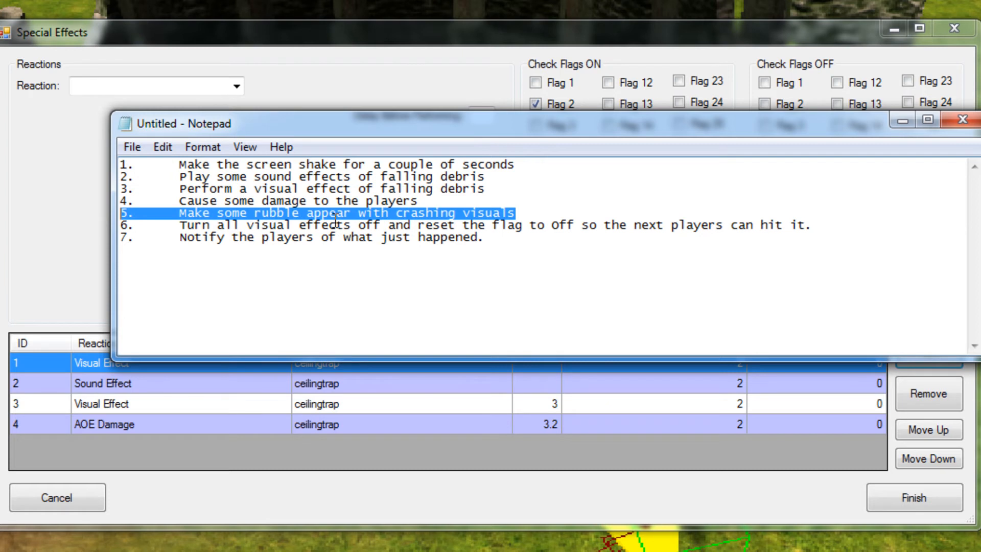
{"action": "left_click_drag", "start_coordinate": [179, 213], "coordinate": [516, 214]}
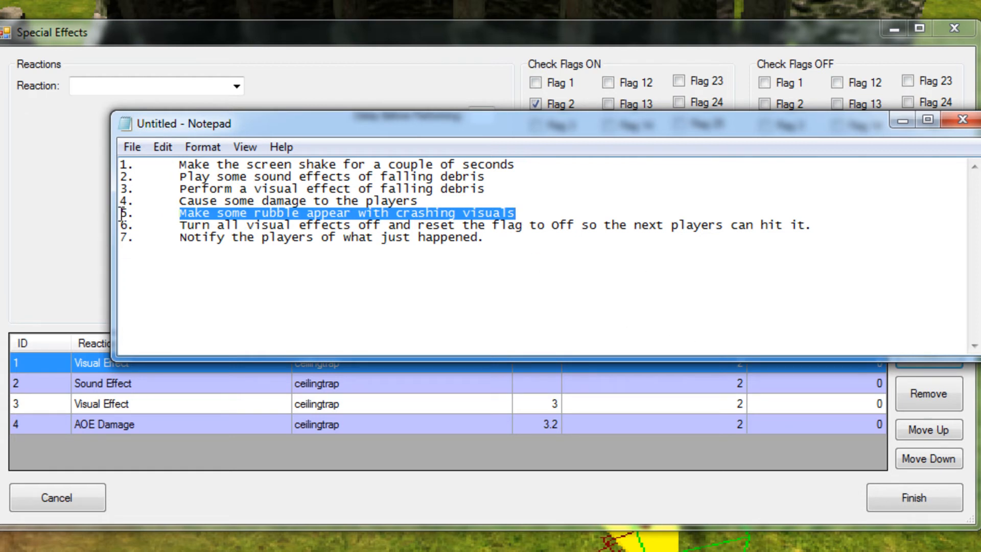
{"action": "left_click_drag", "start_coordinate": [121, 213], "coordinate": [524, 212]}
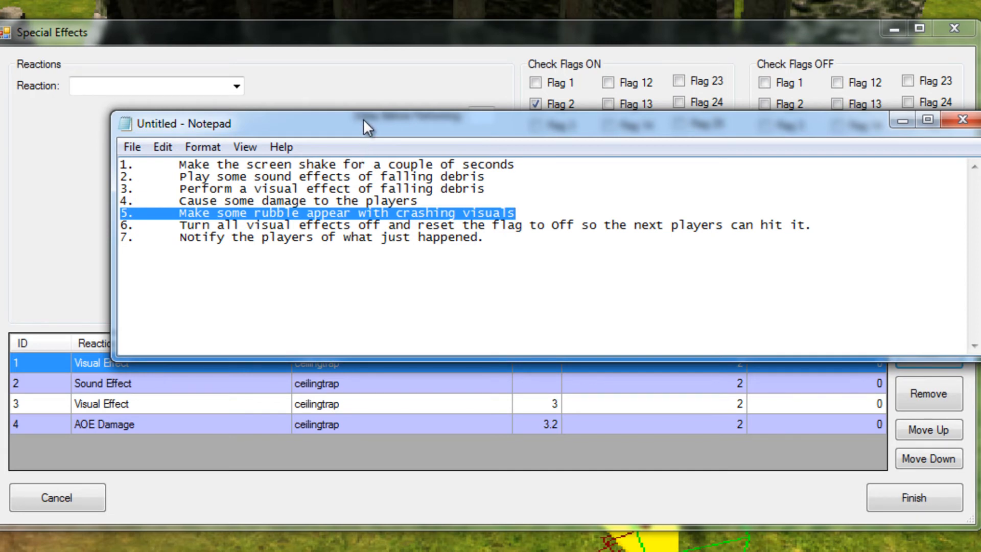
{"action": "left_click_drag", "start_coordinate": [363, 118], "coordinate": [980, 174]}
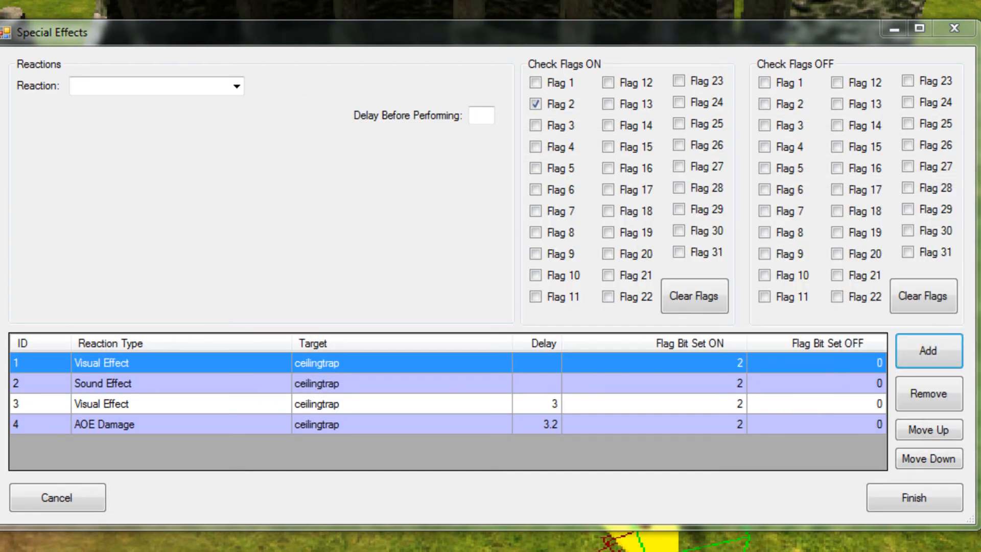
Start an Activate a Spawn Point reaction with the spawn tag LEG_SPAWN_58711_thefarms
{"action": "left_click", "coordinate": [235, 87]}
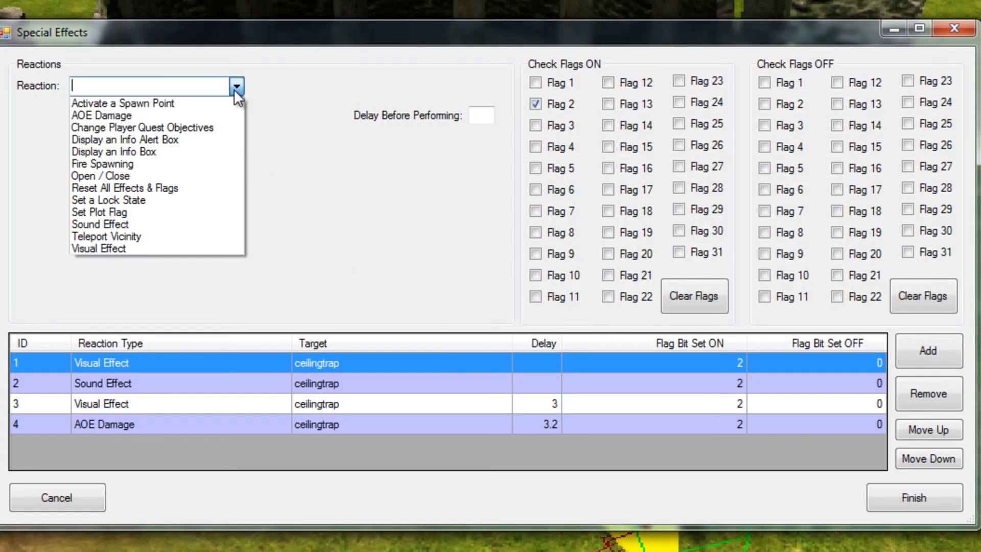
{"action": "left_click", "coordinate": [116, 103]}
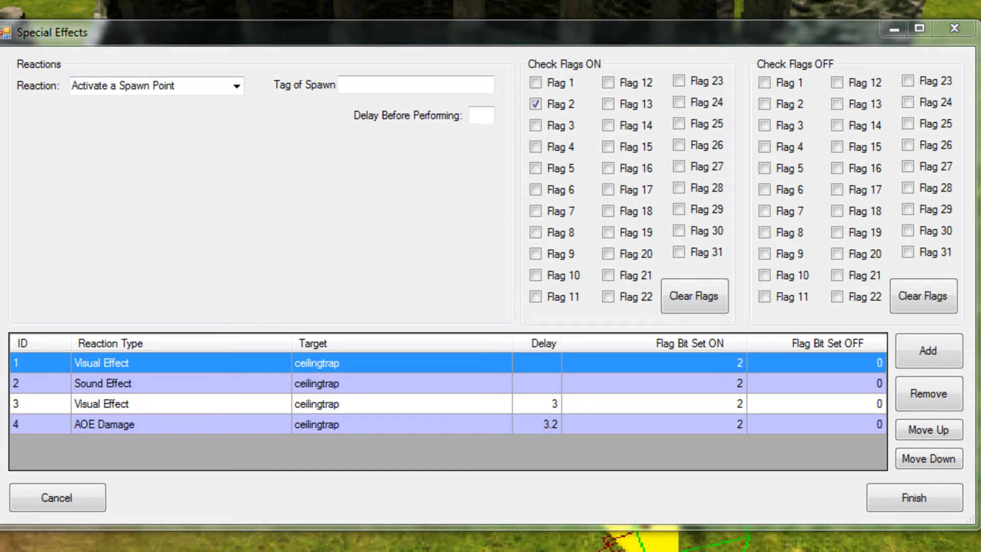
{"action": "left_click", "coordinate": [357, 86]}
{"action": "type", "text": "LEG_SPAWN_58711_thefarms"}
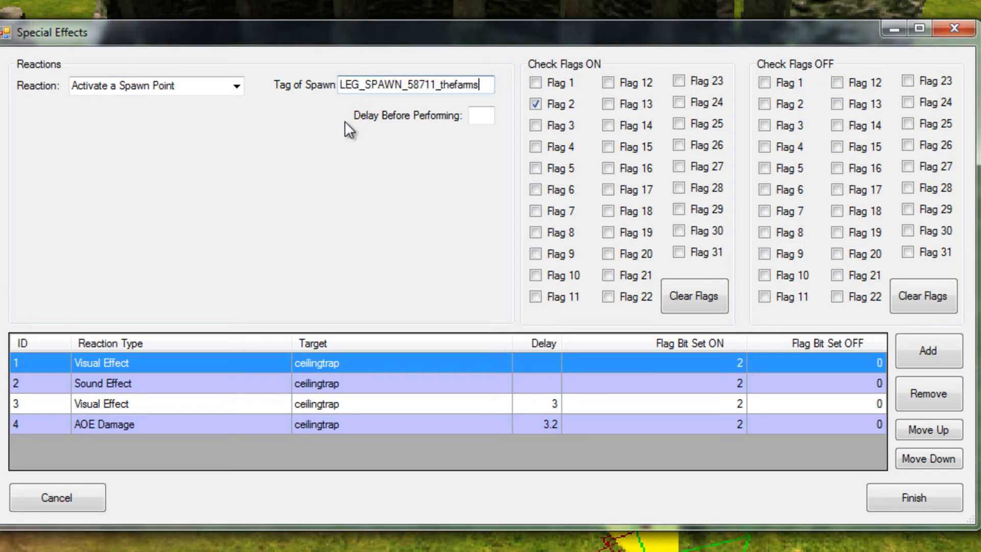
Set the first spawn point reaction's delay to 3 and add it to the reaction list
{"action": "left_click", "coordinate": [480, 116]}
{"action": "type", "text": "3"}
{"action": "left_click", "coordinate": [939, 351]}
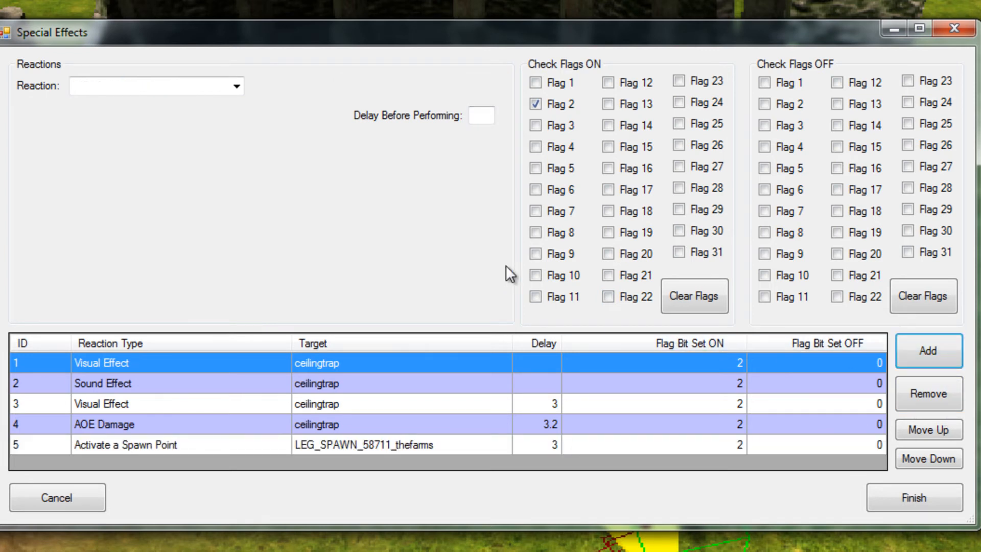
Add a second Activate a Spawn Point reaction with the spawn tag LEG_SPAWN_72147_thefarms and a delay of 3
{"action": "left_click", "coordinate": [237, 86]}
{"action": "left_click", "coordinate": [223, 101]}
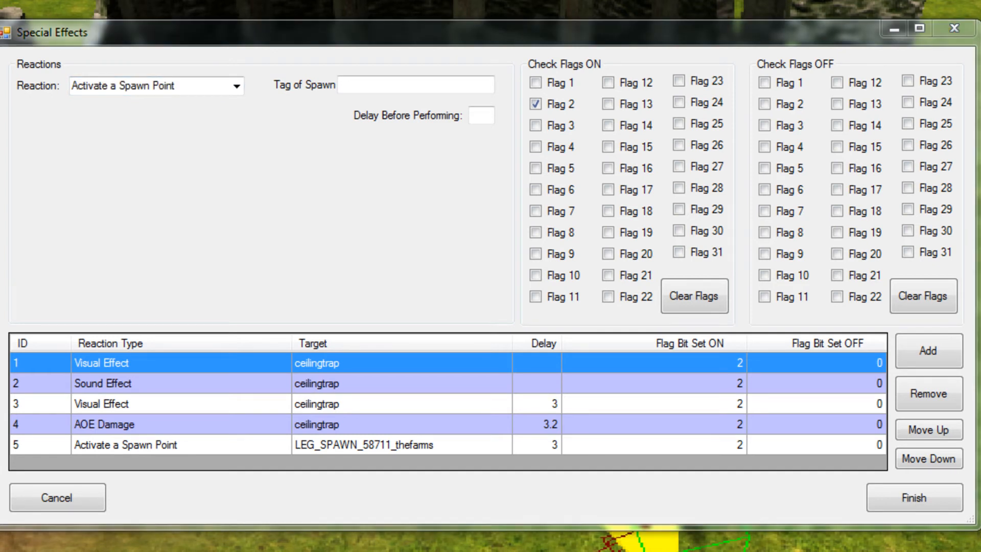
{"action": "left_click", "coordinate": [436, 92]}
{"action": "type", "text": "LEG_SPAWN_72147_thefarms"}
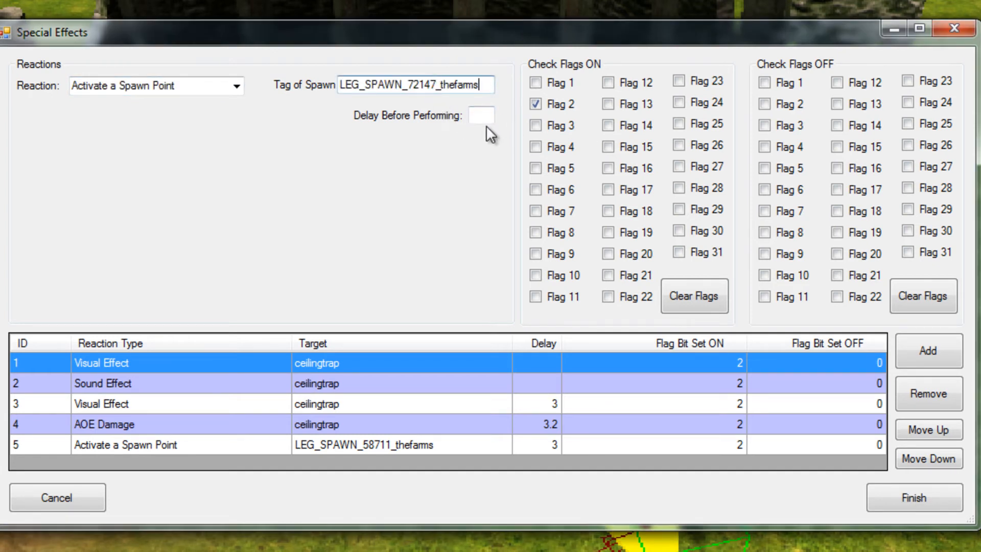
{"action": "left_click", "coordinate": [483, 116]}
{"action": "type", "text": "3"}
{"action": "left_click", "coordinate": [929, 352]}
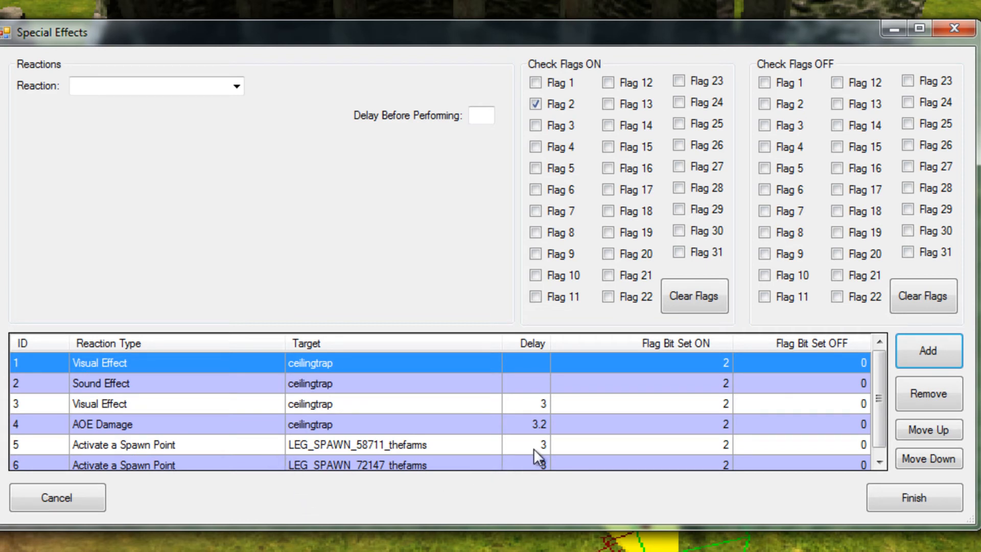
Add a Fire Spawning reaction with a delay of 3.5 to the reaction list
{"action": "left_click", "coordinate": [238, 87]}
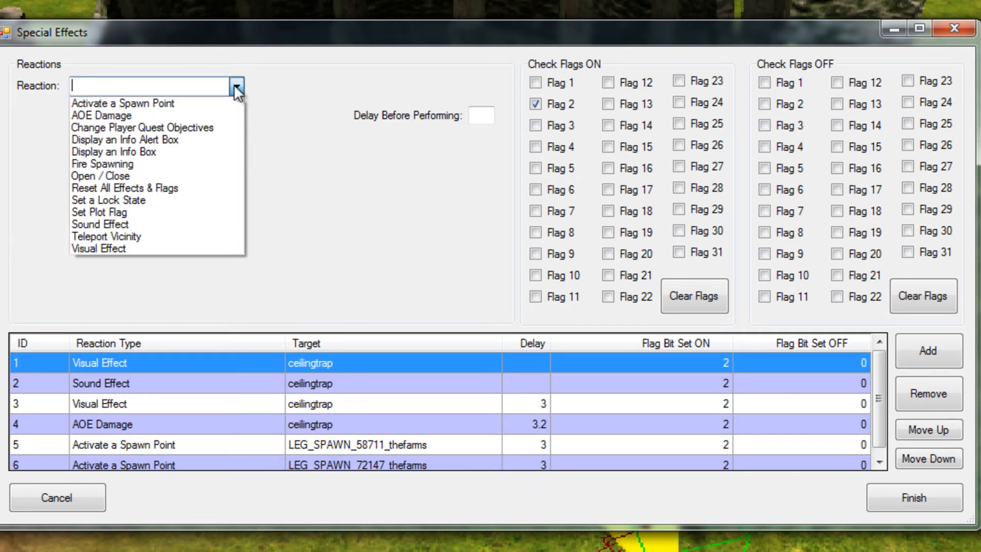
{"action": "left_click", "coordinate": [133, 163]}
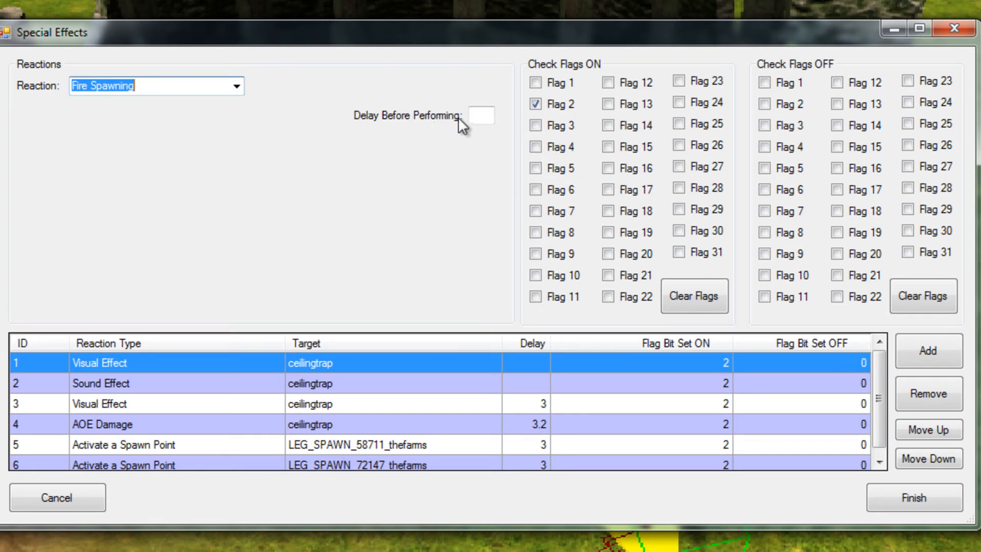
{"action": "left_click", "coordinate": [480, 120]}
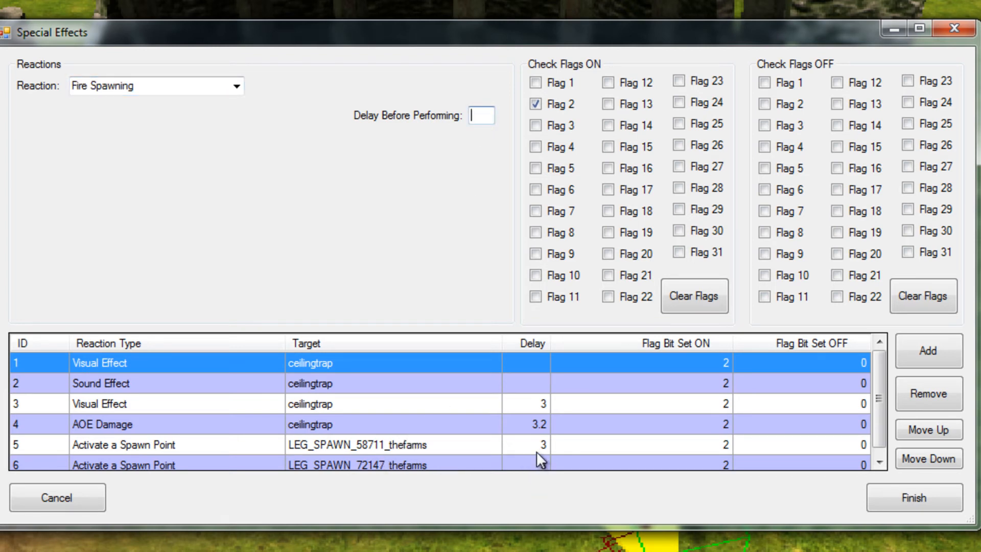
{"action": "type", "text": "3.5"}
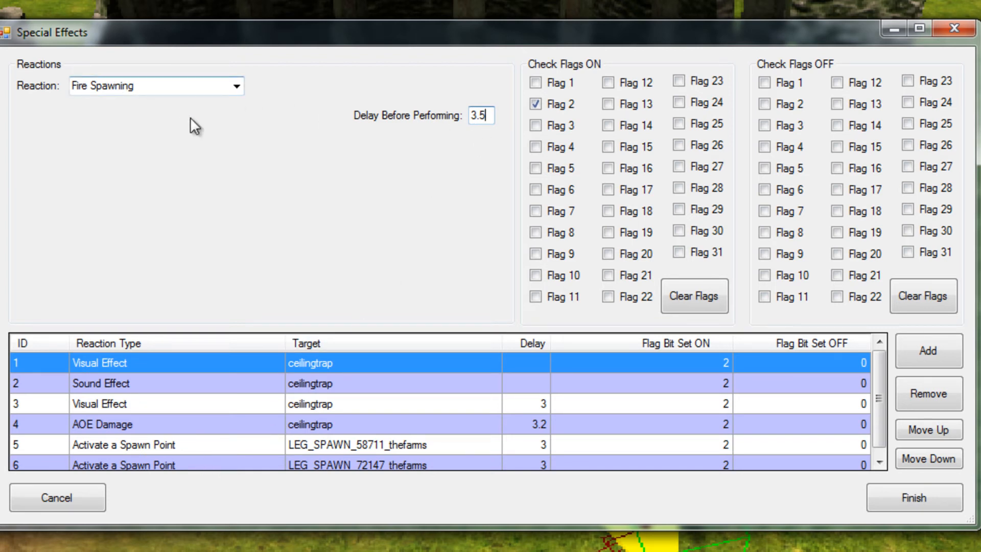
{"action": "left_click", "coordinate": [912, 348]}
{"action": "left_click_drag", "start_coordinate": [875, 400], "coordinate": [874, 367]}
Review the item about turning visual effects off and resetting the flag in the Notepad plan, then move the plan away
{"action": "key", "text": "alt+Tab"}
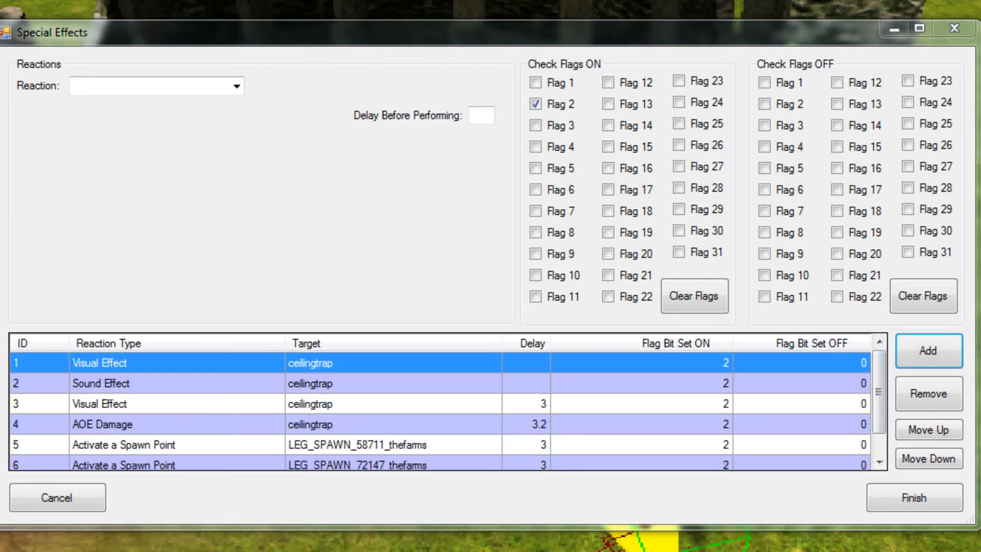
{"action": "left_click_drag", "start_coordinate": [976, 214], "coordinate": [351, 153]}
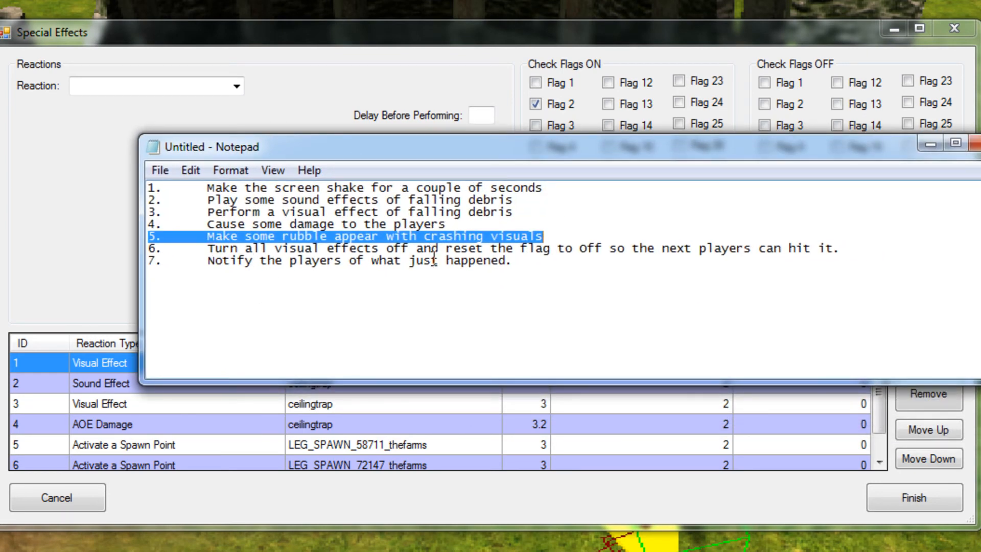
{"action": "left_click_drag", "start_coordinate": [149, 250], "coordinate": [859, 252]}
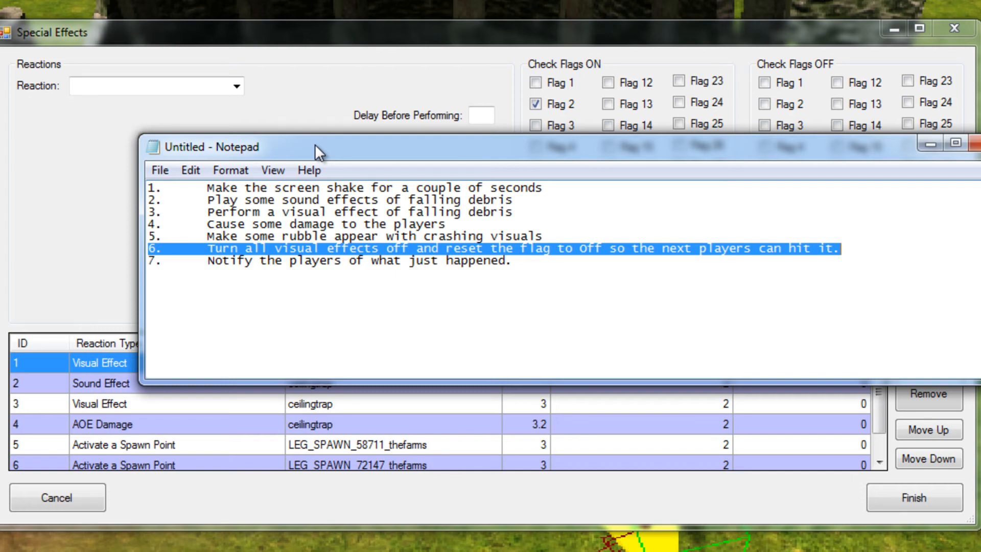
{"action": "left_click_drag", "start_coordinate": [315, 144], "coordinate": [979, 549]}
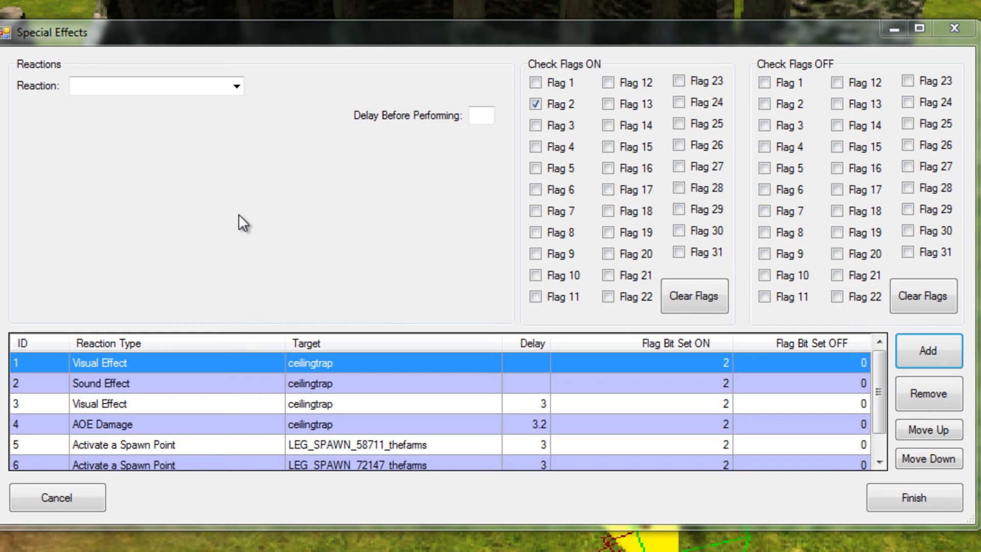
Add a Reset All Effects & Flags reaction with a delay of 8 to the reaction list
{"action": "left_click", "coordinate": [237, 85]}
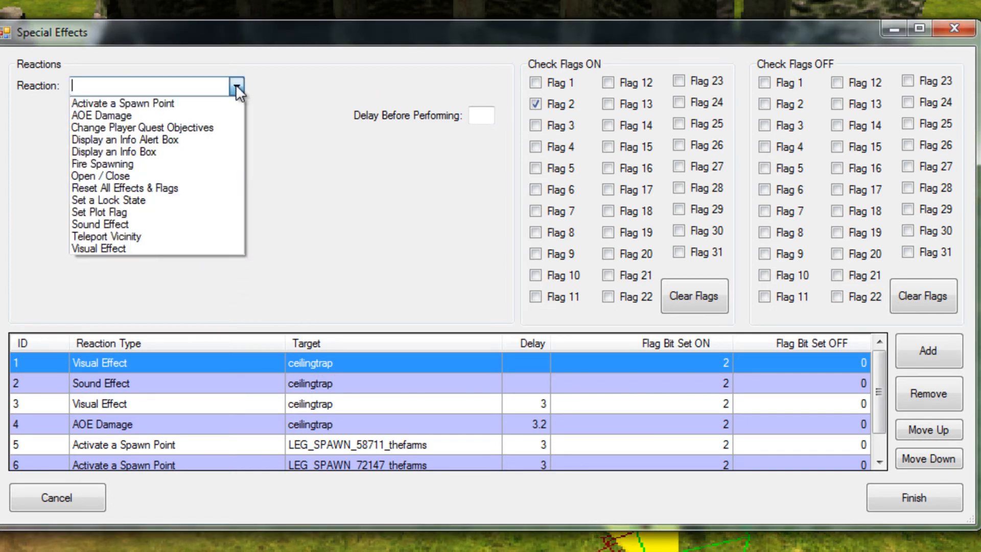
{"action": "left_click", "coordinate": [170, 187]}
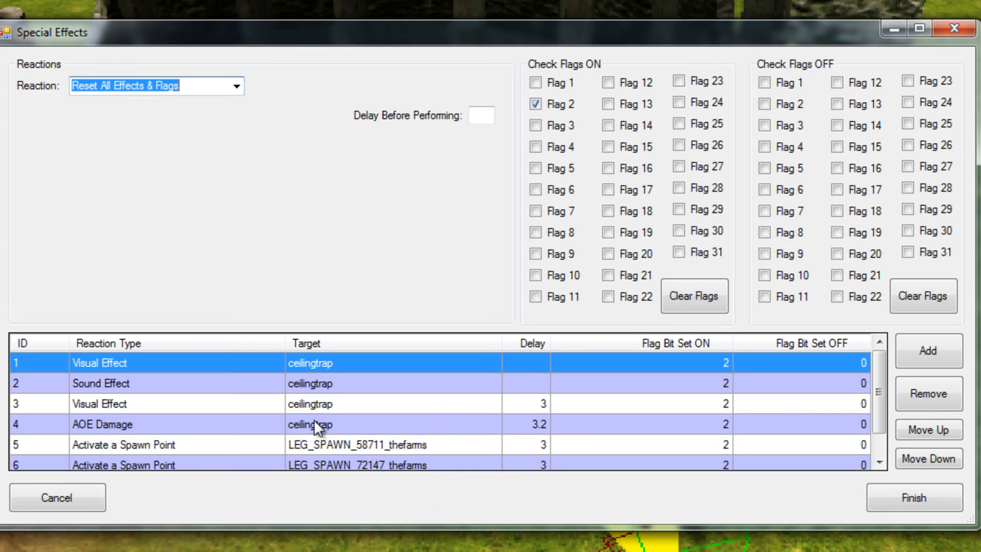
{"action": "left_click", "coordinate": [486, 115]}
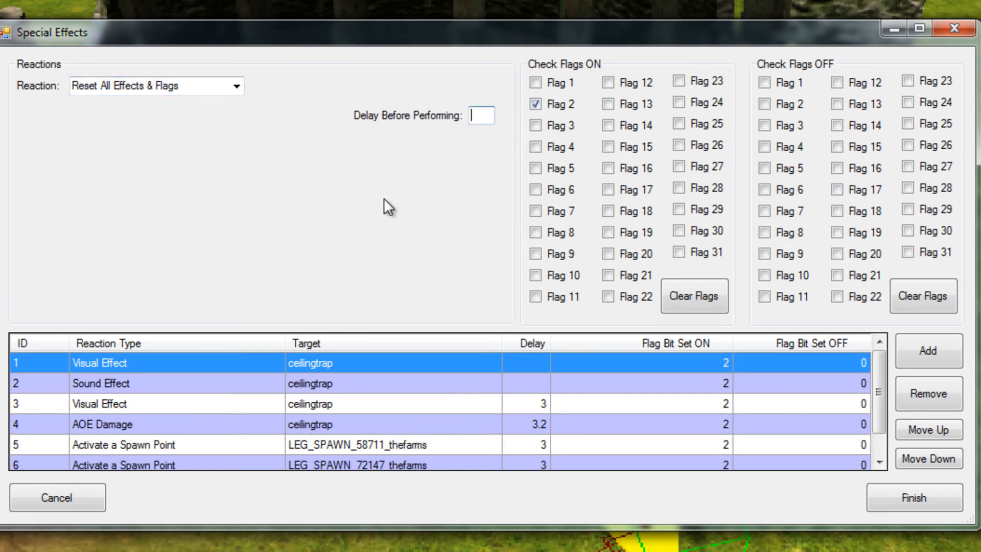
{"action": "type", "text": "8"}
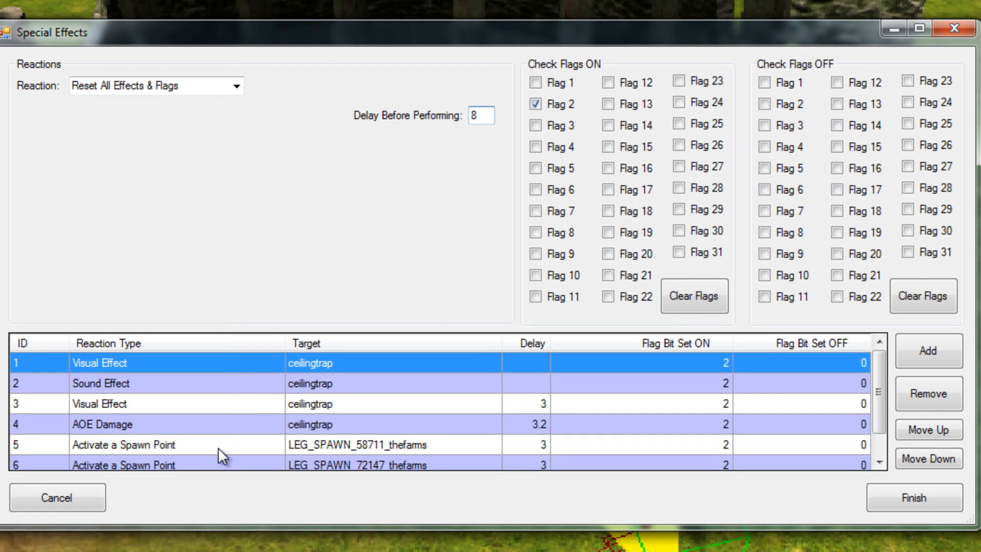
{"action": "left_click", "coordinate": [925, 346]}
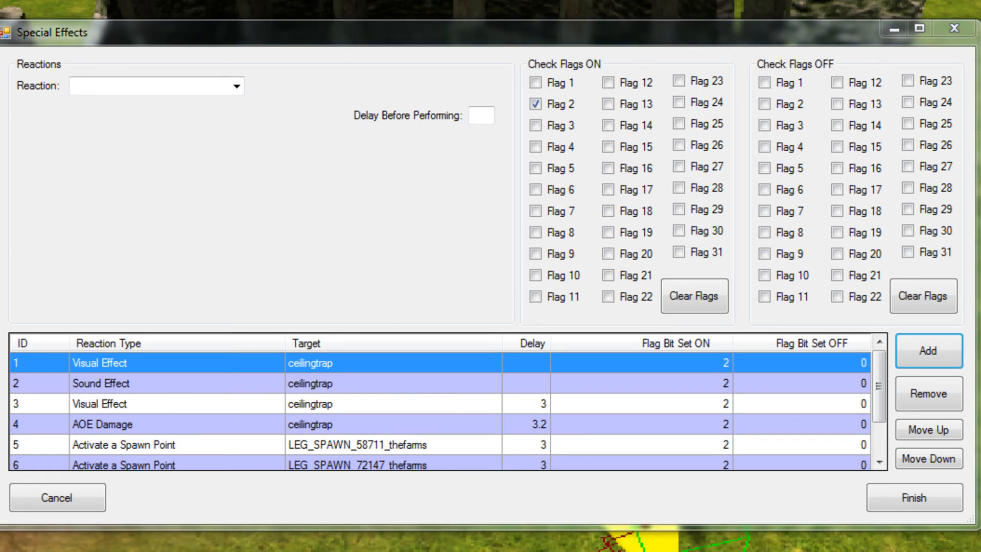
Review the item about notifying the players in the Notepad plan, then move the plan out of the way
{"action": "left_click_drag", "start_coordinate": [980, 337], "coordinate": [441, 152]}
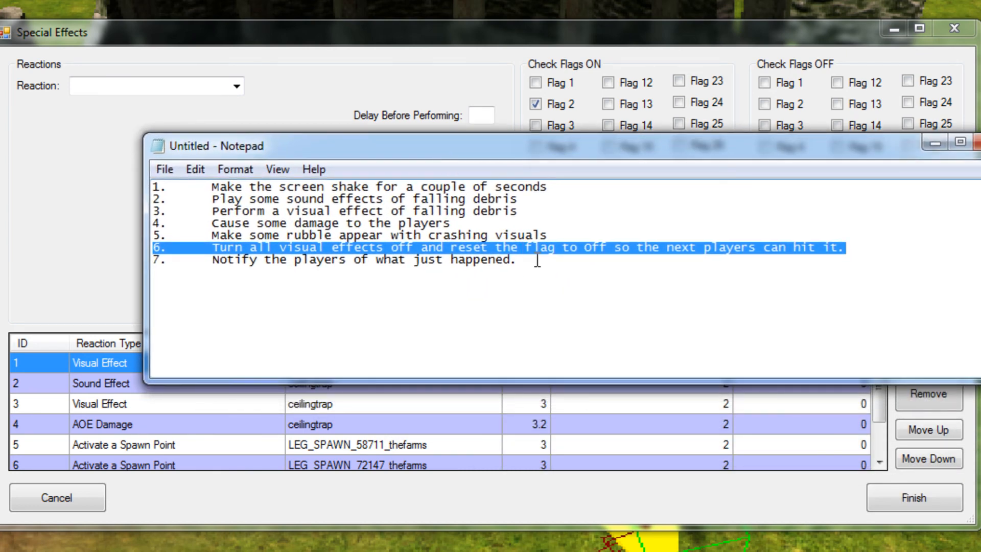
{"action": "left_click_drag", "start_coordinate": [537, 262], "coordinate": [151, 263]}
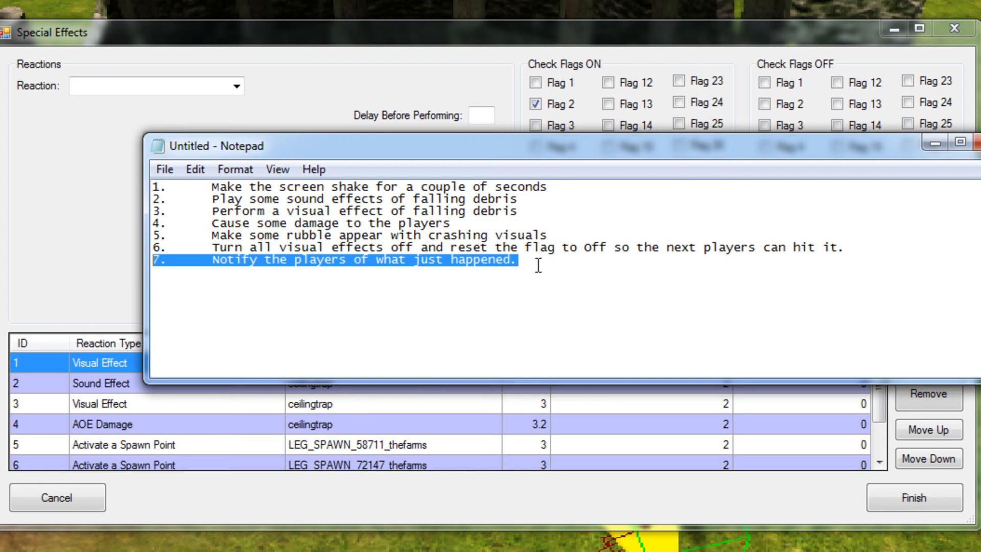
{"action": "left_click_drag", "start_coordinate": [385, 146], "coordinate": [980, 214]}
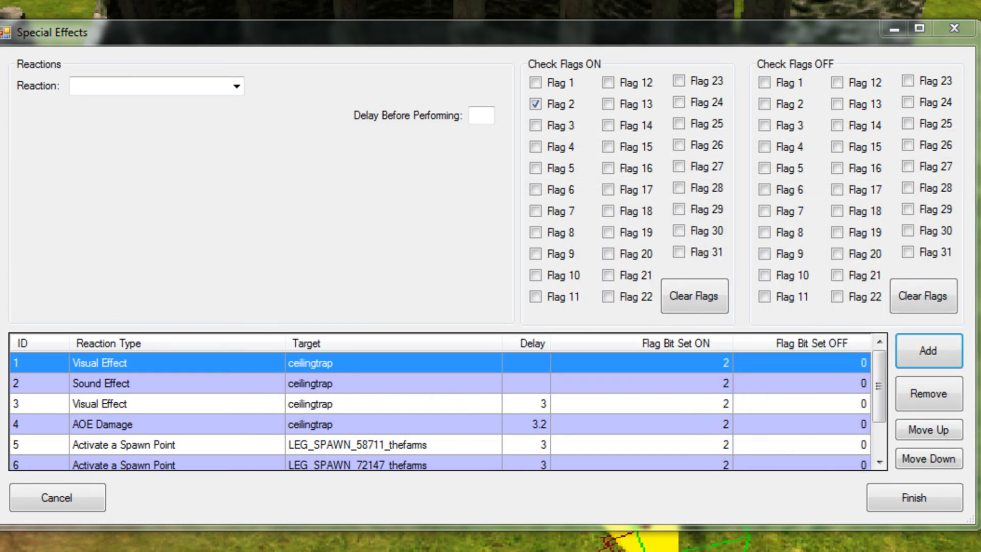
Start a Display an Info Alert Box reaction with the SE helper tag ceilingtrap and a delay of 3
{"action": "left_click", "coordinate": [242, 86]}
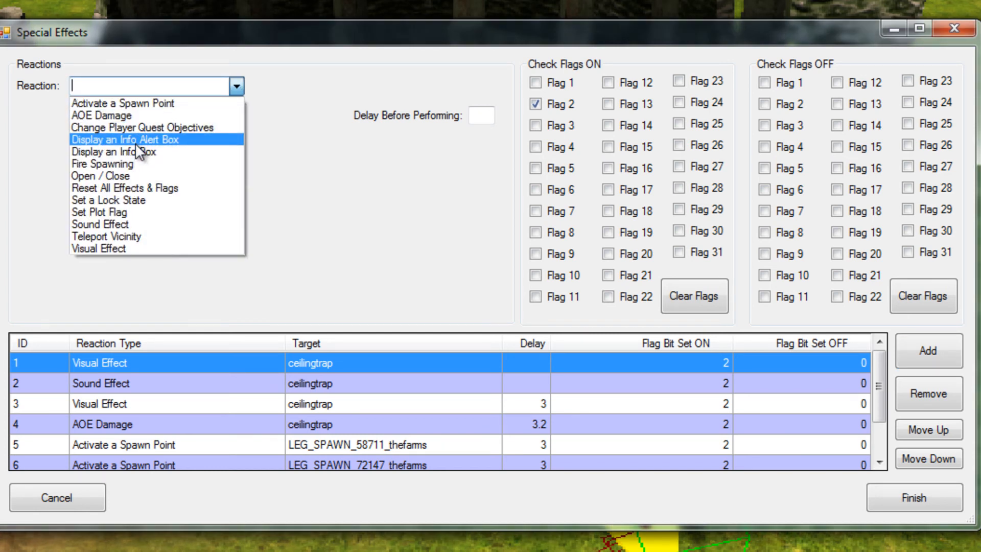
{"action": "left_click", "coordinate": [136, 144]}
{"action": "left_click", "coordinate": [363, 85]}
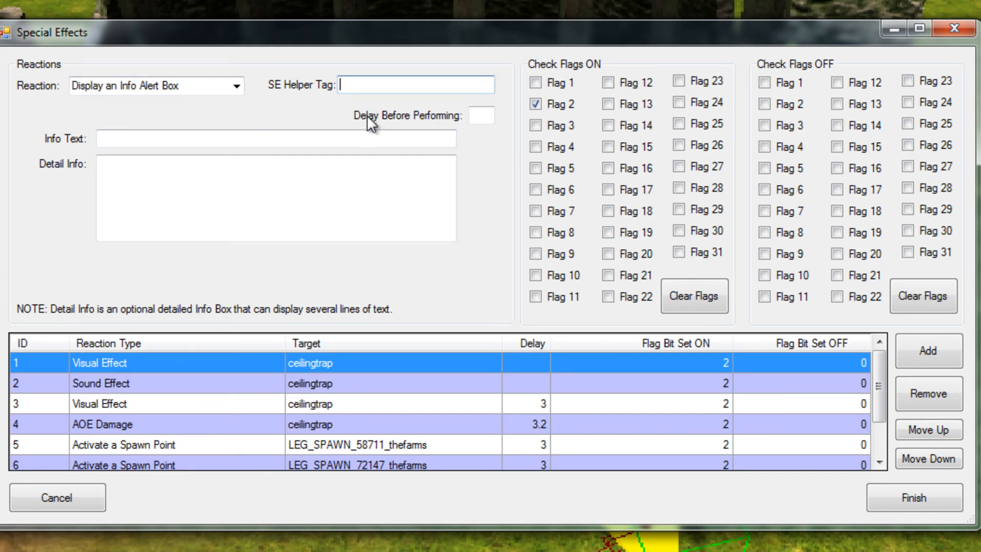
{"action": "type", "text": "ceilingtrap"}
{"action": "left_click_drag", "start_coordinate": [393, 92], "coordinate": [305, 91]}
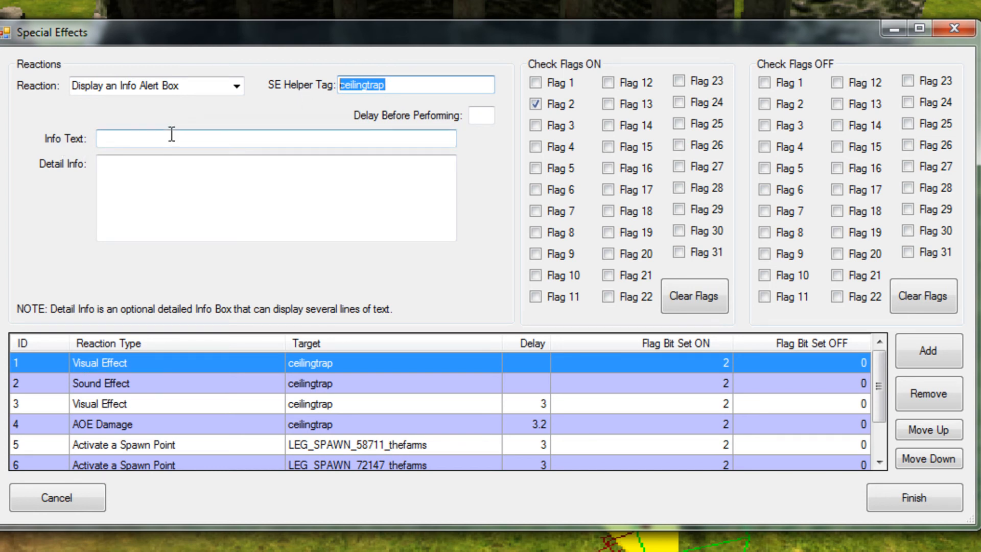
{"action": "left_click", "coordinate": [479, 115]}
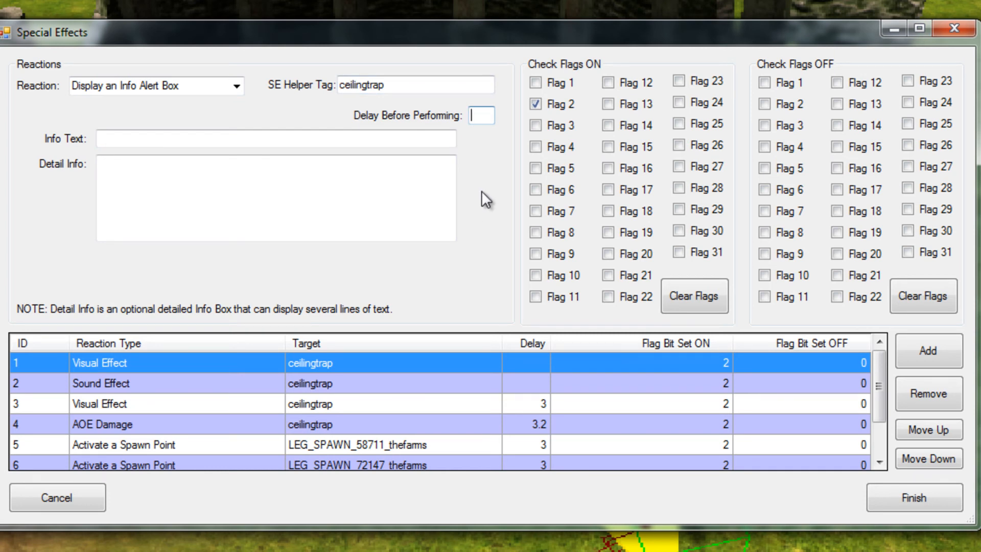
{"action": "type", "text": "2"}
{"action": "key", "text": "BackSpace"}
{"action": "type", "text": "3"}
Set the alert's info text to "The Ceiling Collapses!", leave the detail info empty, and add the reaction to the list
{"action": "left_click", "coordinate": [311, 142]}
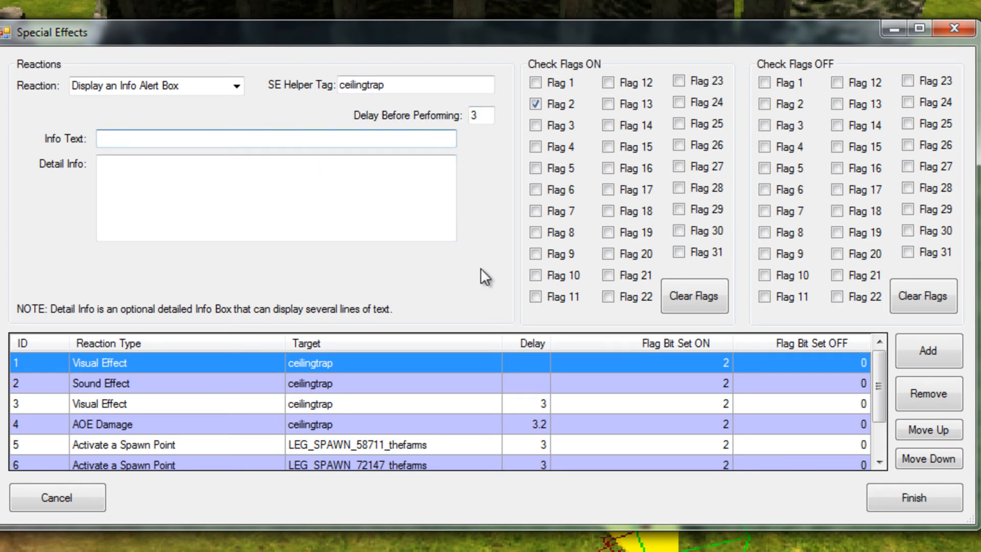
{"action": "type", "text": "The Ceiling Collapses!"}
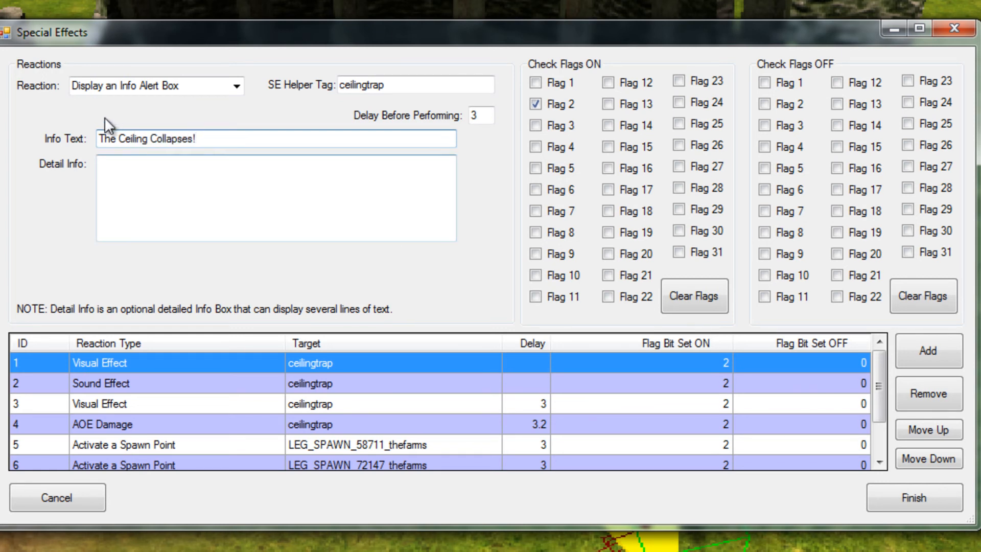
{"action": "left_click", "coordinate": [175, 210]}
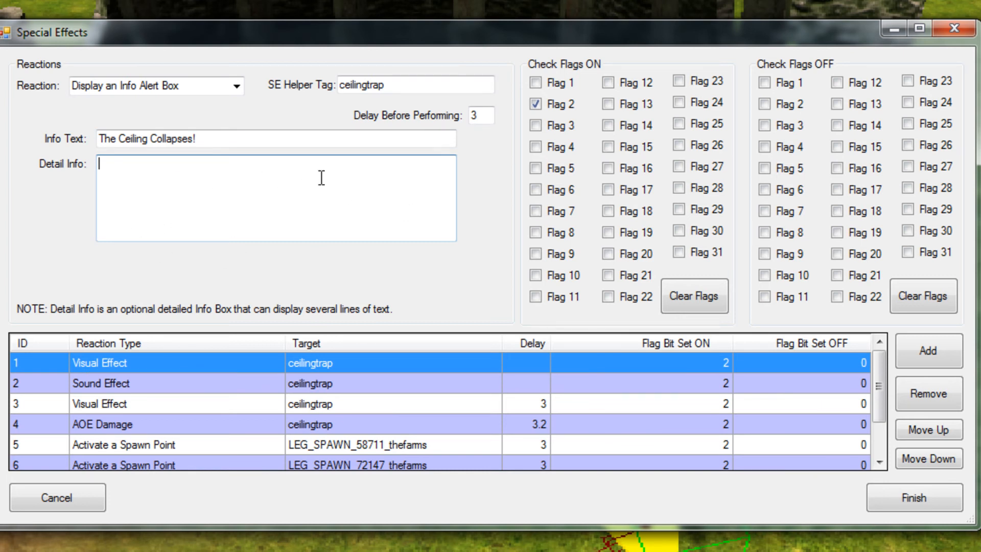
{"action": "left_click_drag", "start_coordinate": [235, 141], "coordinate": [99, 140]}
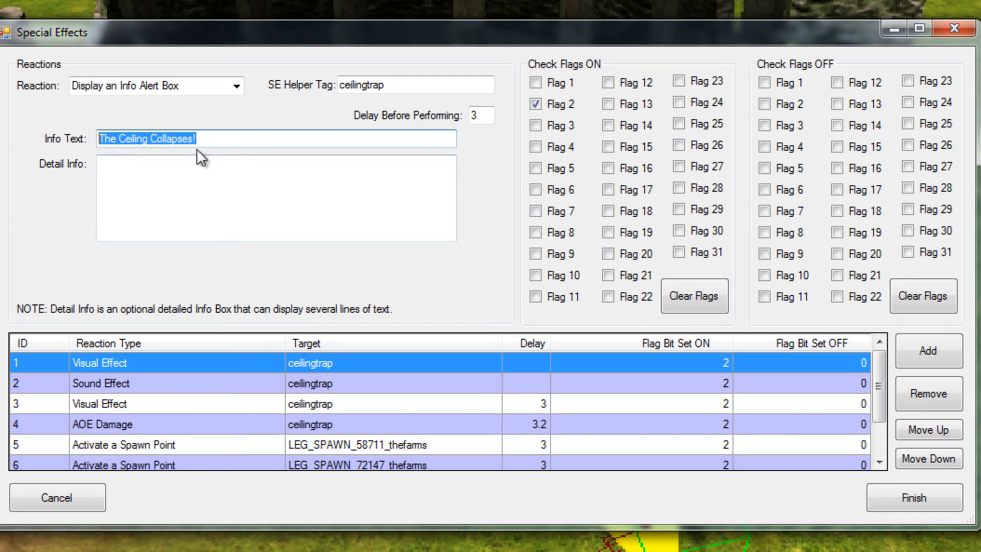
{"action": "left_click", "coordinate": [251, 139]}
{"action": "left_click", "coordinate": [947, 351]}
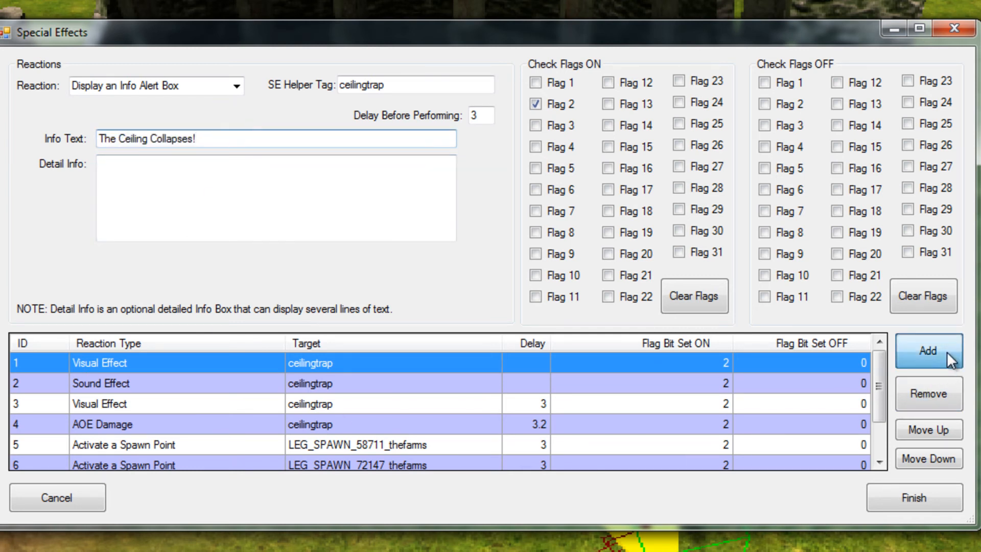
{"action": "mouse_move", "coordinate": [876, 383]}
{"action": "left_mouse_down"}
{"action": "mouse_move", "coordinate": [875, 421]}
{"action": "mouse_move", "coordinate": [882, 370]}
{"action": "mouse_move", "coordinate": [875, 441]}
{"action": "mouse_move", "coordinate": [875, 377]}
{"action": "left_mouse_up"}
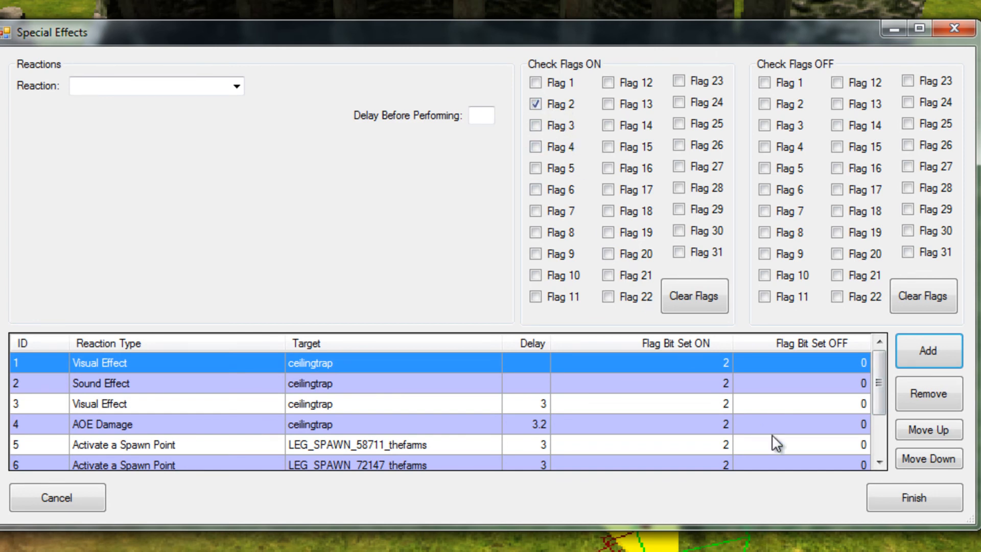
Finish the Special Effects setup and select the trigger area on the ruins' dirt floor
{"action": "left_click", "coordinate": [893, 497]}
{"action": "left_click", "coordinate": [561, 377]}
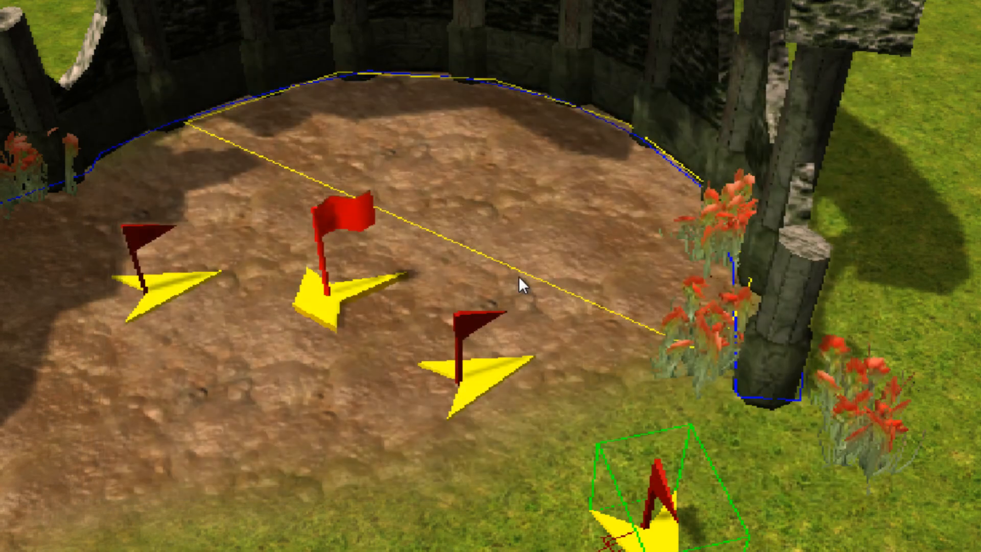
{"action": "left_click", "coordinate": [495, 228]}
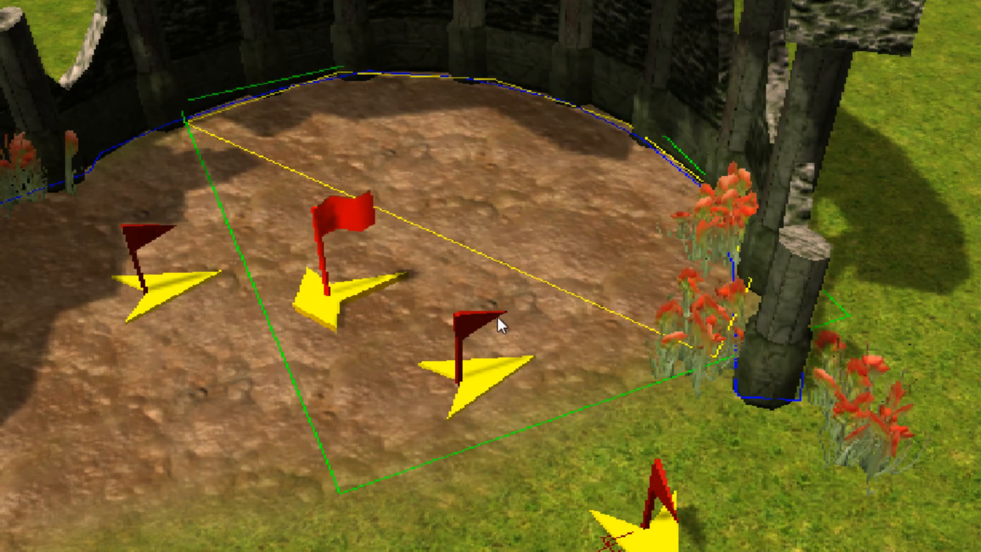
{"action": "left_click", "coordinate": [495, 506]}
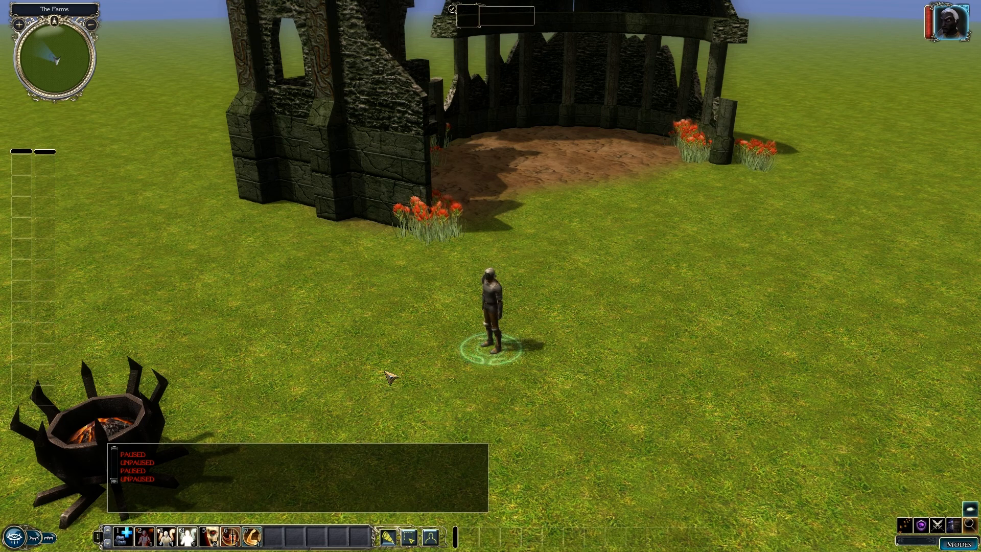
Walk the character onto the ruins' dirt floor to set off the trap and back out onto the grass
{"action": "middle_click_drag", "start_coordinate": [407, 366], "coordinate": [516, 337]}
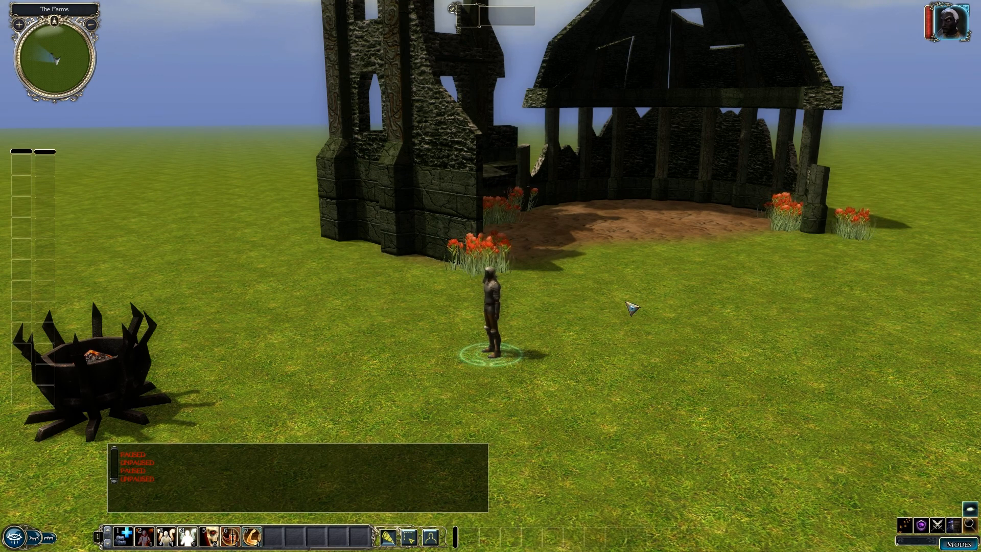
{"action": "left_click", "coordinate": [606, 310]}
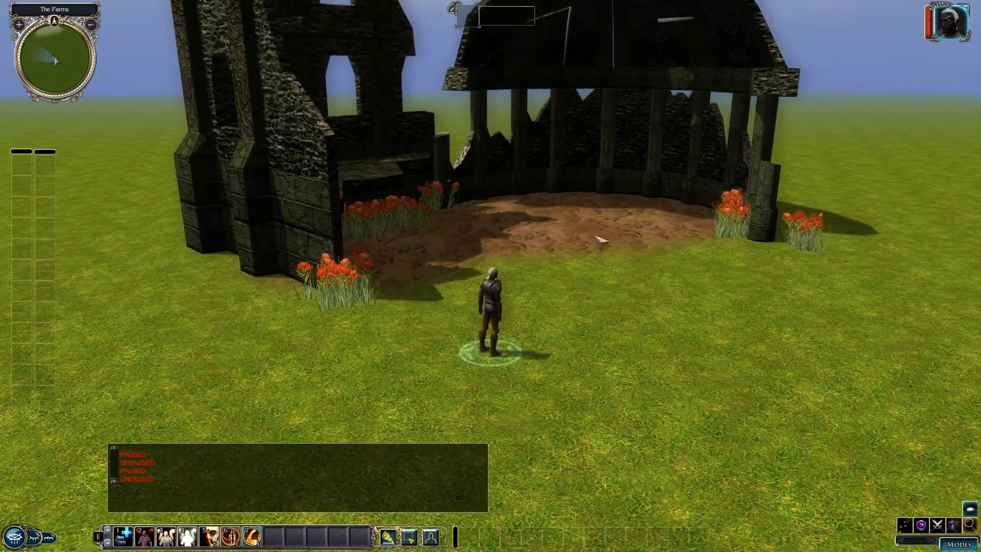
{"action": "left_click", "coordinate": [590, 221]}
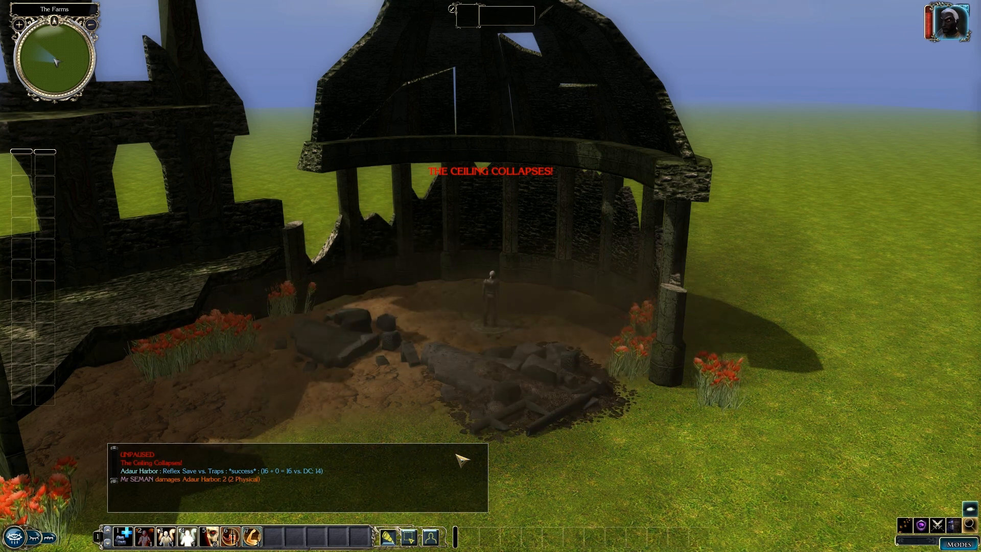
{"action": "left_click", "coordinate": [556, 488]}
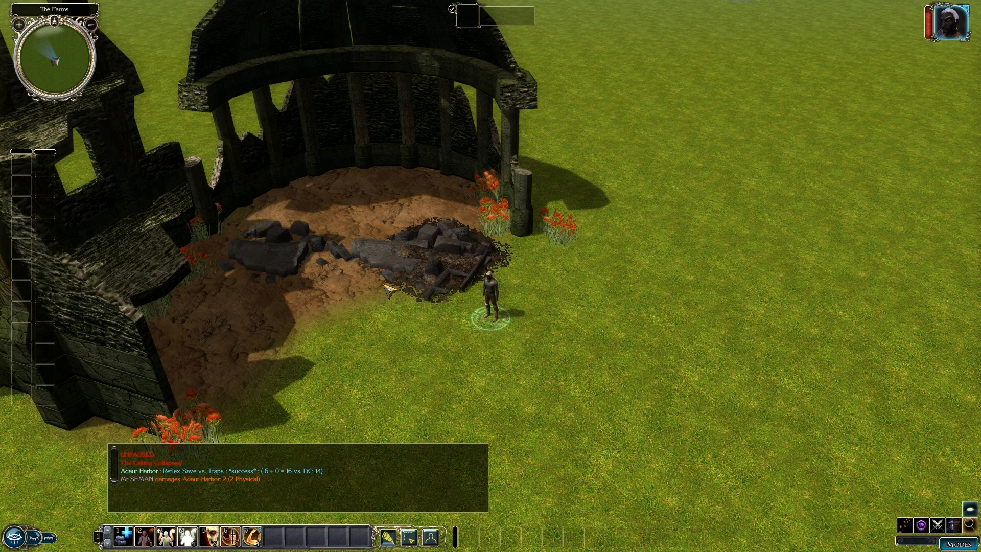
Bash the large rubble pile beside the character at the edge of the dirt floor
{"action": "right_click", "coordinate": [434, 271]}
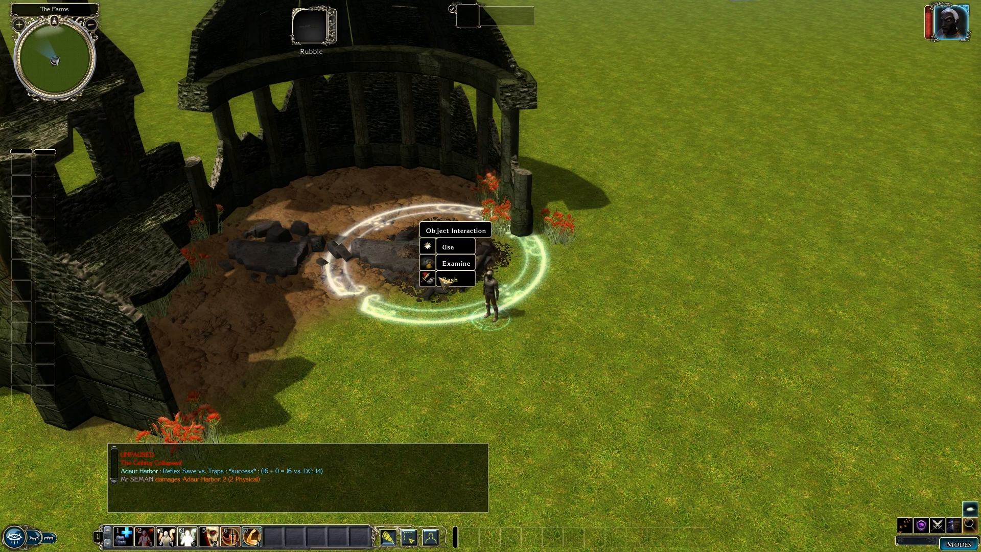
{"action": "left_click", "coordinate": [445, 284]}
{"action": "scroll", "coordinate": [391, 358], "scroll_direction": "up", "scroll_amount": 3}
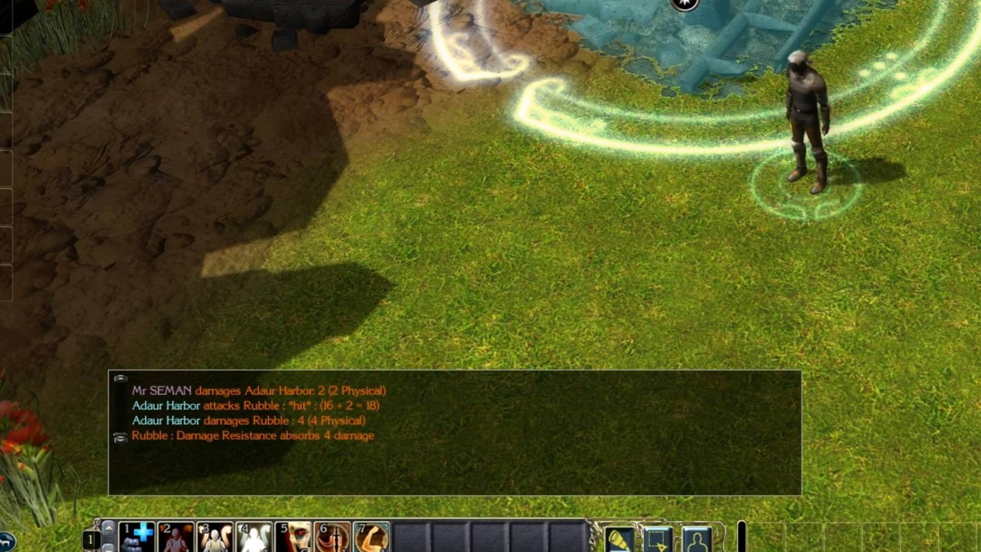
Use the character's quick-slot 6 ability and bash the large rubble pile again
{"action": "left_click", "coordinate": [332, 537]}
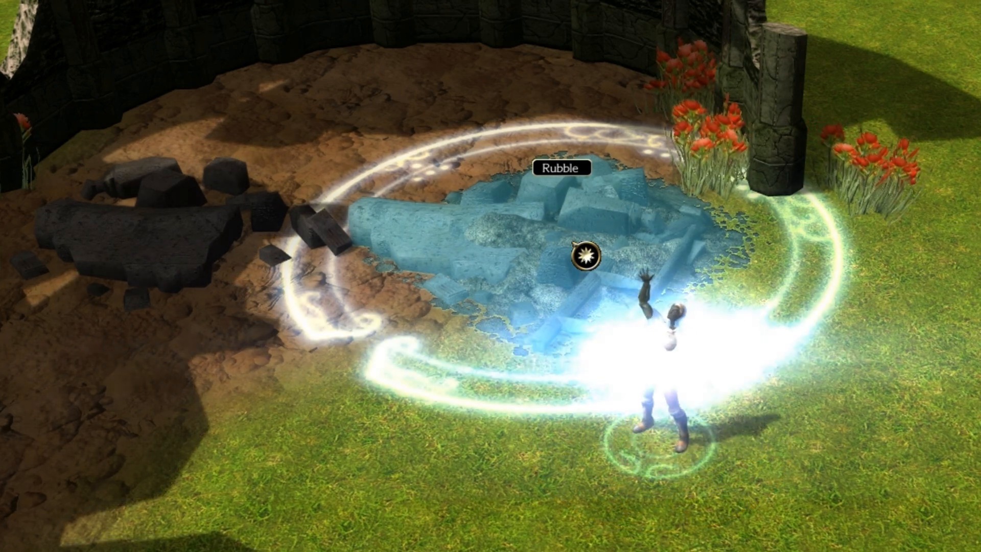
{"action": "right_click", "coordinate": [585, 256]}
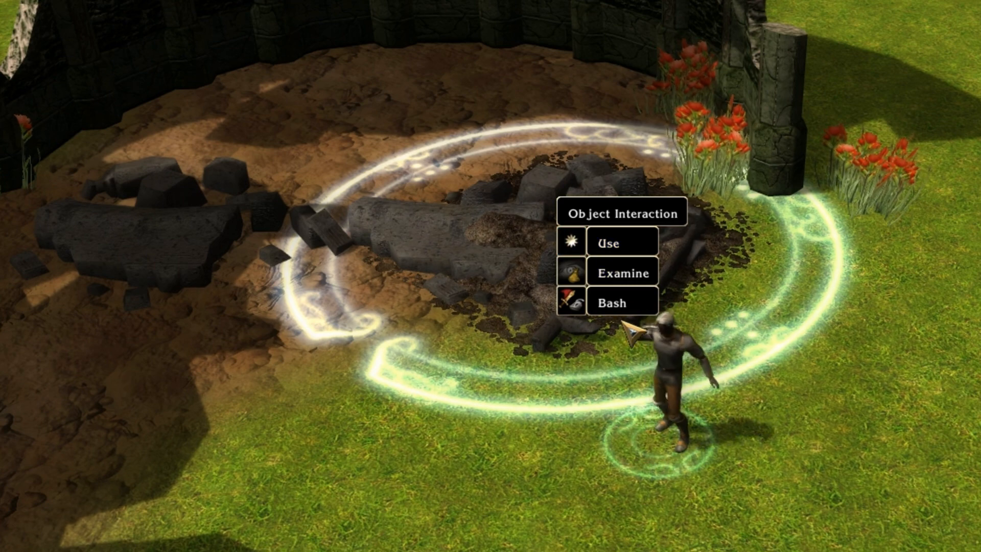
{"action": "left_click", "coordinate": [623, 320]}
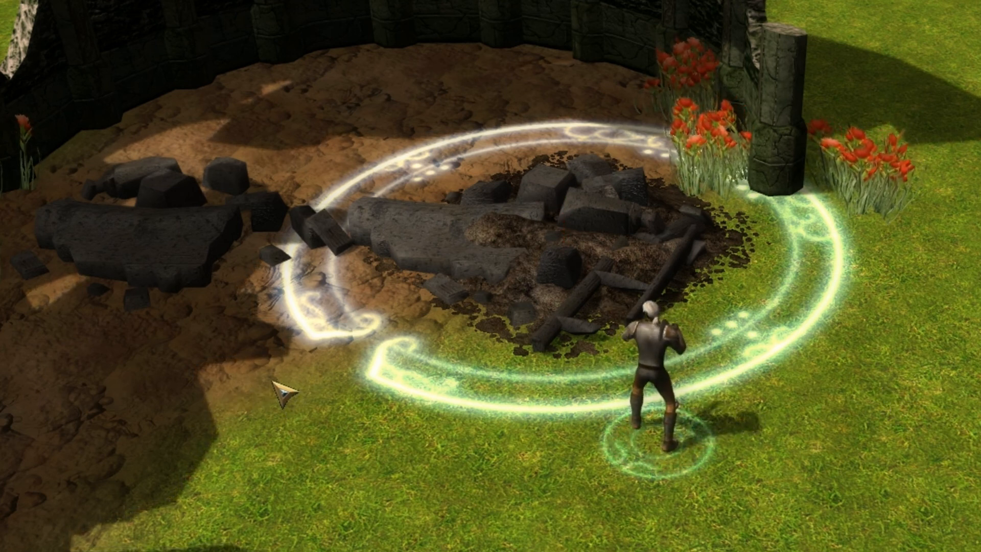
Walk the character towards the stone rubble pile farther inside the ruins and bash it
{"action": "left_click", "coordinate": [284, 409]}
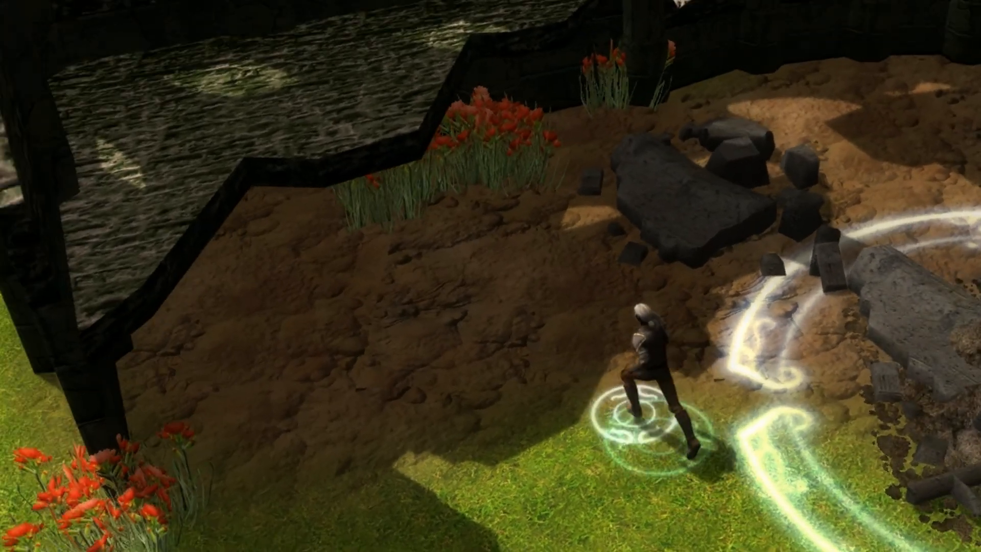
{"action": "middle_click_drag", "start_coordinate": [654, 337], "coordinate": [584, 335]}
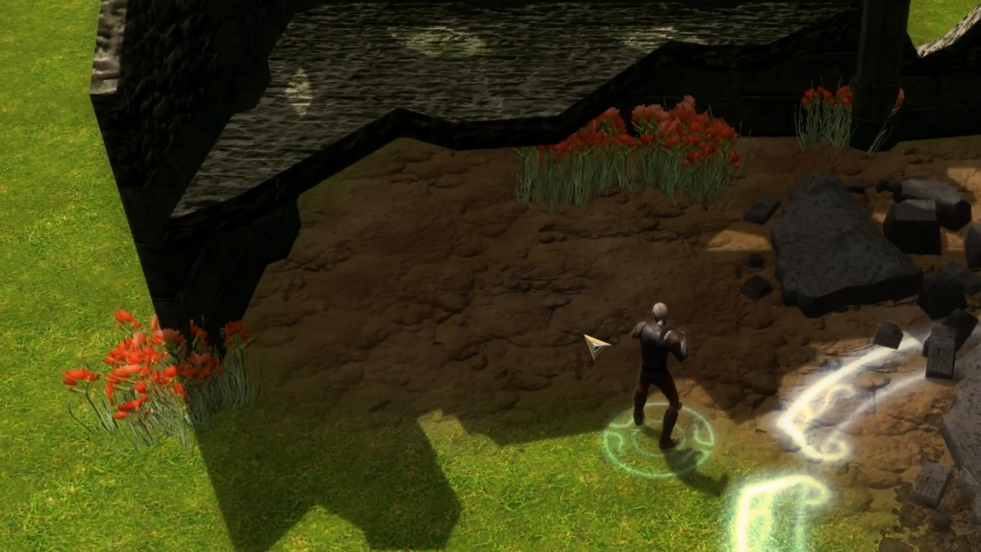
{"action": "right_click", "coordinate": [825, 271]}
{"action": "left_click", "coordinate": [835, 329]}
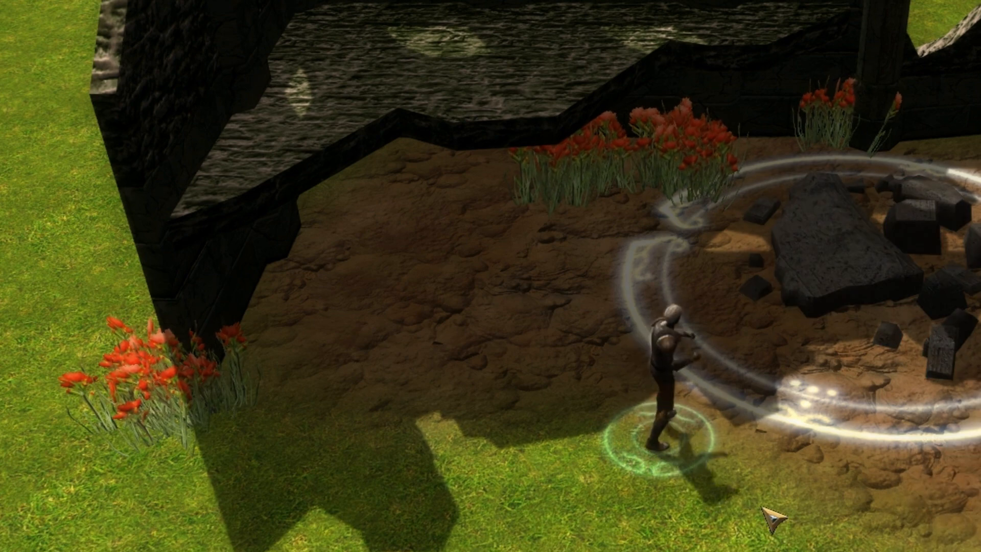
Set off the trap again by walking onto the cleared dirt floor, and bring the character back out around the rubble
{"action": "middle_click_drag", "start_coordinate": [765, 507], "coordinate": [842, 471]}
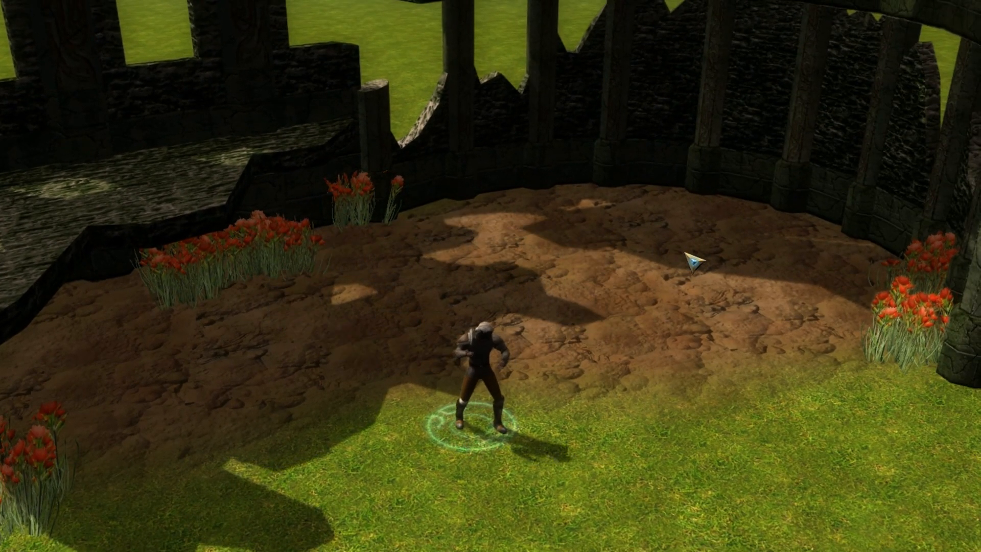
{"action": "left_click", "coordinate": [690, 258]}
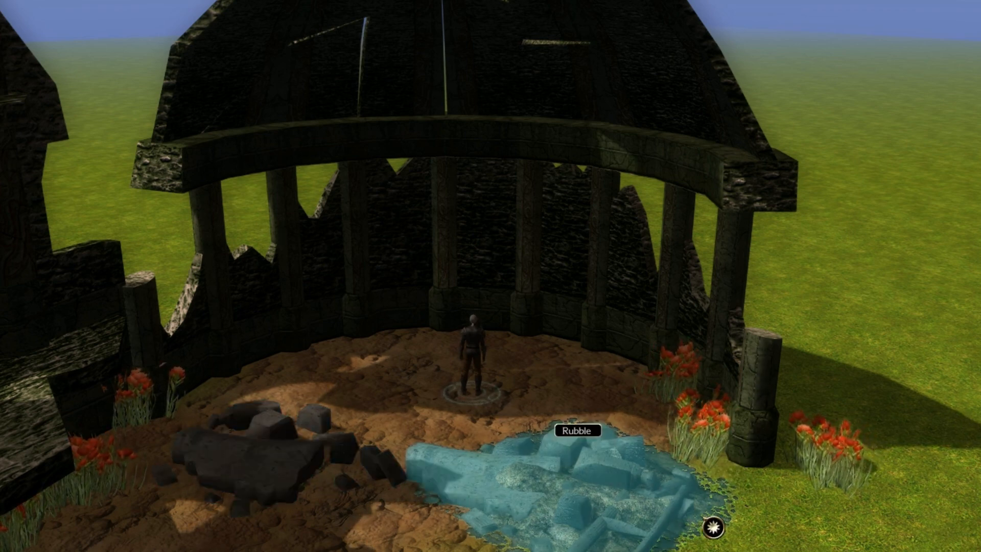
{"action": "left_click", "coordinate": [357, 483]}
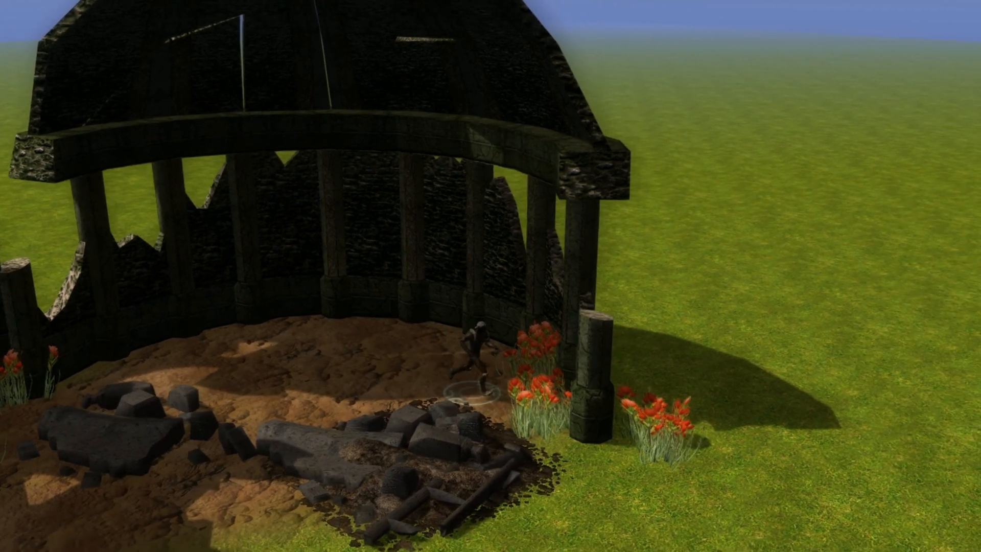
{"action": "left_click", "coordinate": [280, 531]}
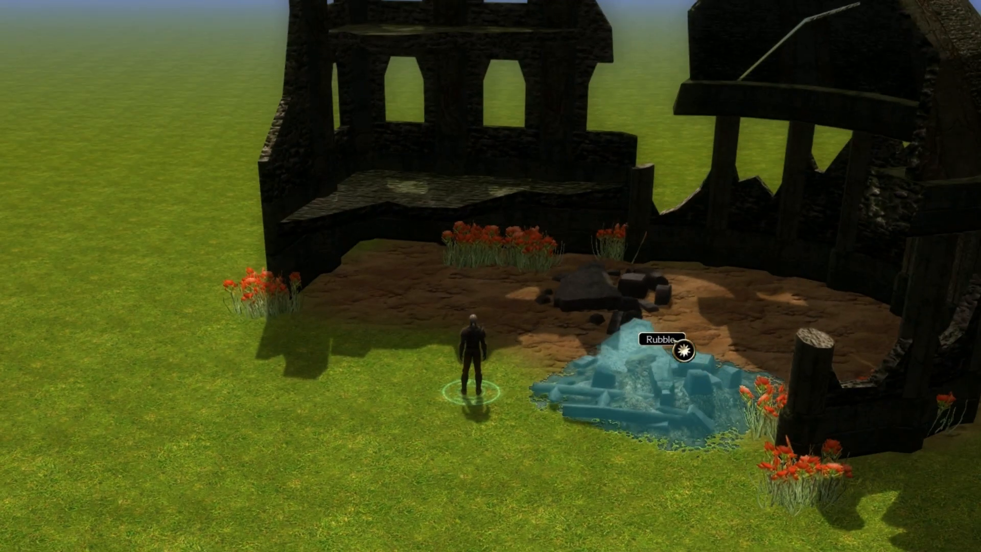
Walk the character over to the brazier and view the ruins with their fallen rubble from there
{"action": "left_click", "coordinate": [150, 412]}
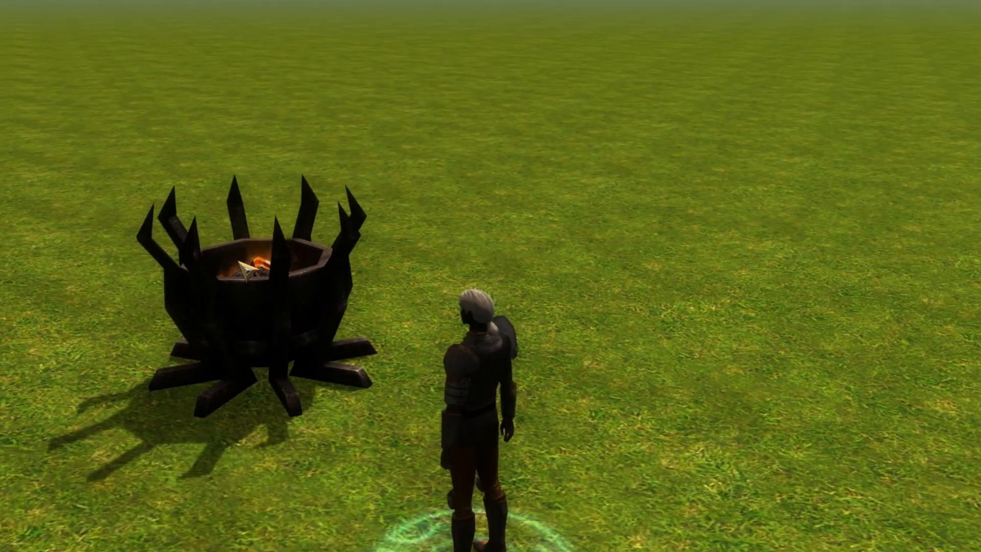
{"action": "middle_click_drag", "start_coordinate": [250, 366], "coordinate": [261, 381]}
{"action": "scroll", "coordinate": [101, 324], "scroll_direction": "down", "scroll_amount": 5}
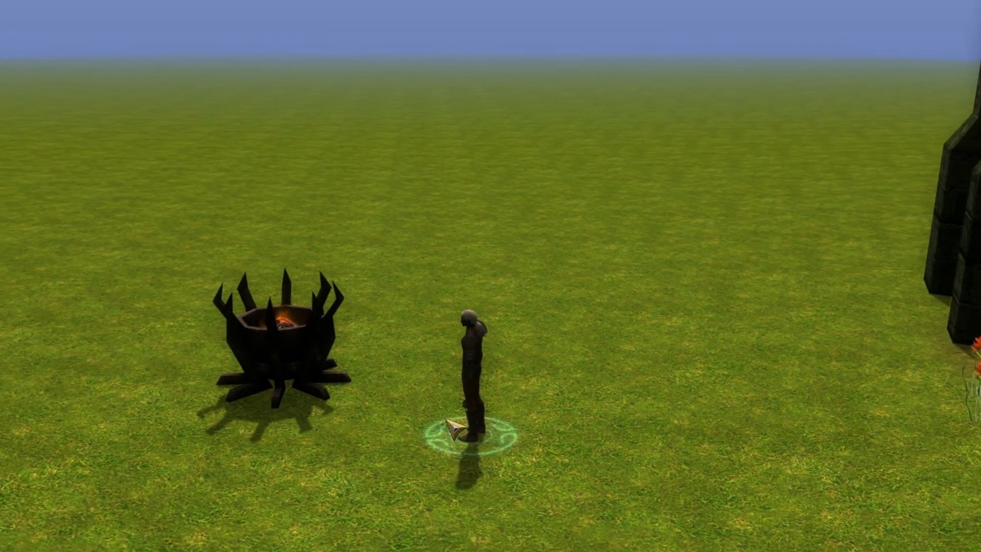
{"action": "middle_click_drag", "start_coordinate": [382, 467], "coordinate": [930, 371]}
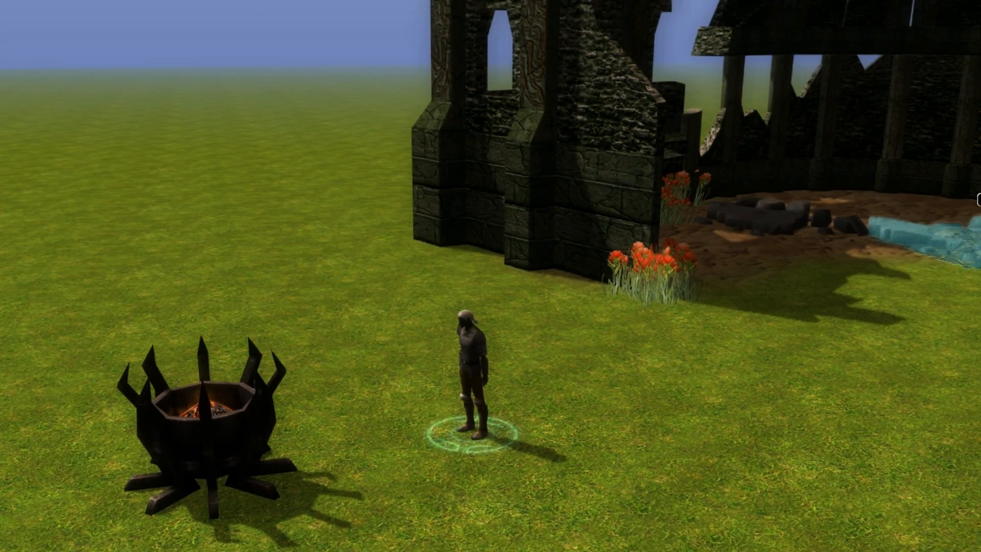
{"action": "middle_click_drag", "start_coordinate": [422, 423], "coordinate": [756, 388]}
{"action": "scroll", "coordinate": [559, 332], "scroll_direction": "down", "scroll_amount": 3}
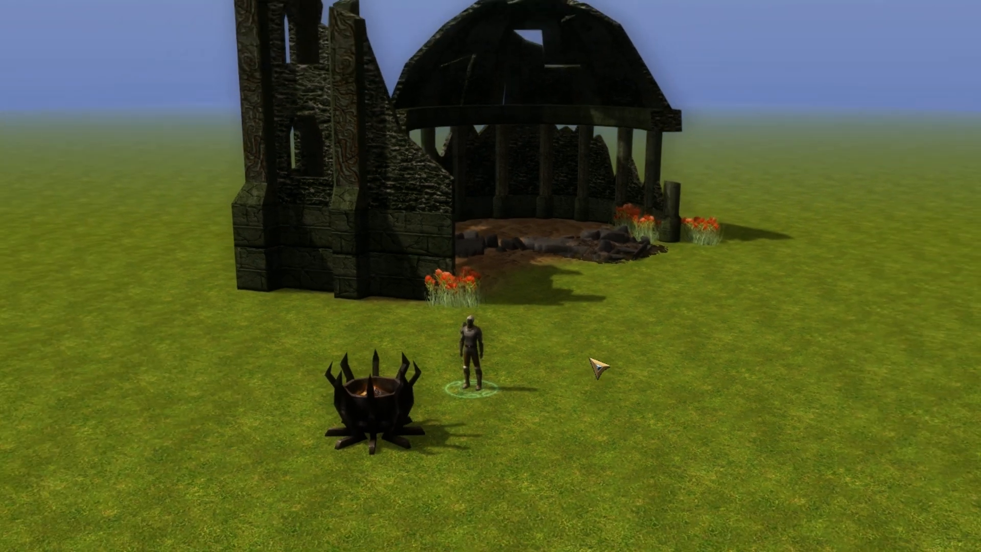
Walk the character from the brazier back to the grass at the edge of the ruins' dirt floor
{"action": "scroll", "coordinate": [602, 327], "scroll_direction": "up", "scroll_amount": 2}
{"action": "left_click", "coordinate": [569, 333]}
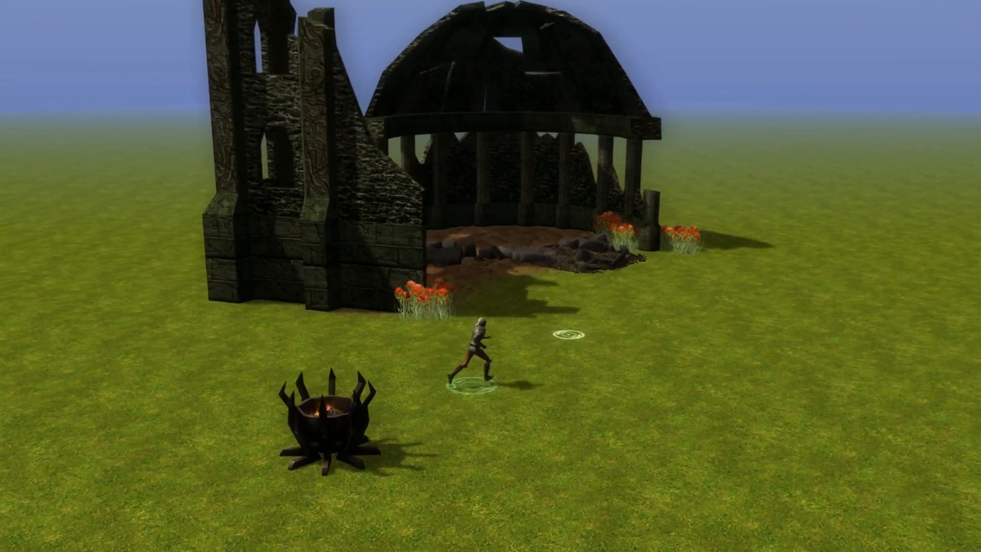
{"action": "scroll", "coordinate": [723, 391], "scroll_direction": "up", "scroll_amount": 3}
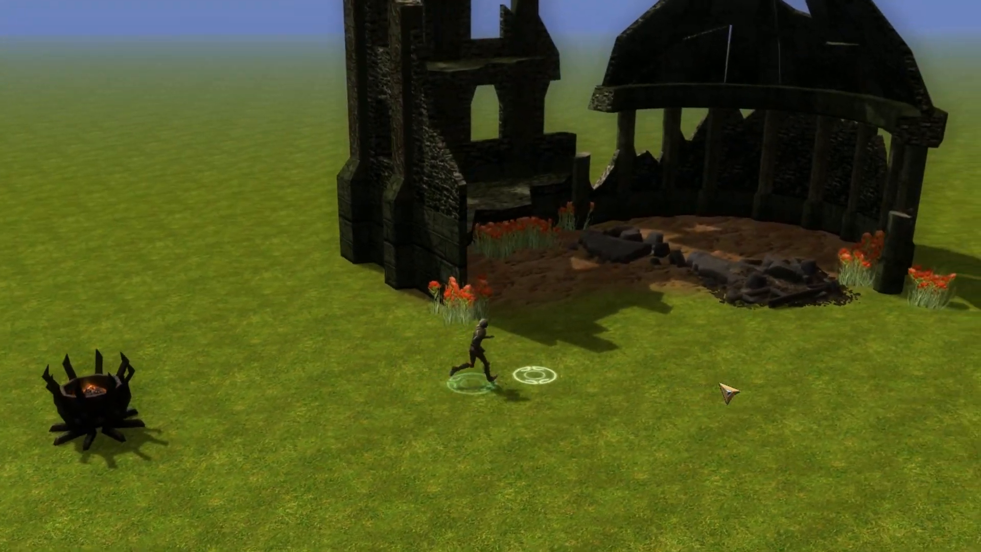
{"action": "left_click", "coordinate": [617, 344]}
{"action": "middle_click_drag", "start_coordinate": [617, 343], "coordinate": [677, 404]}
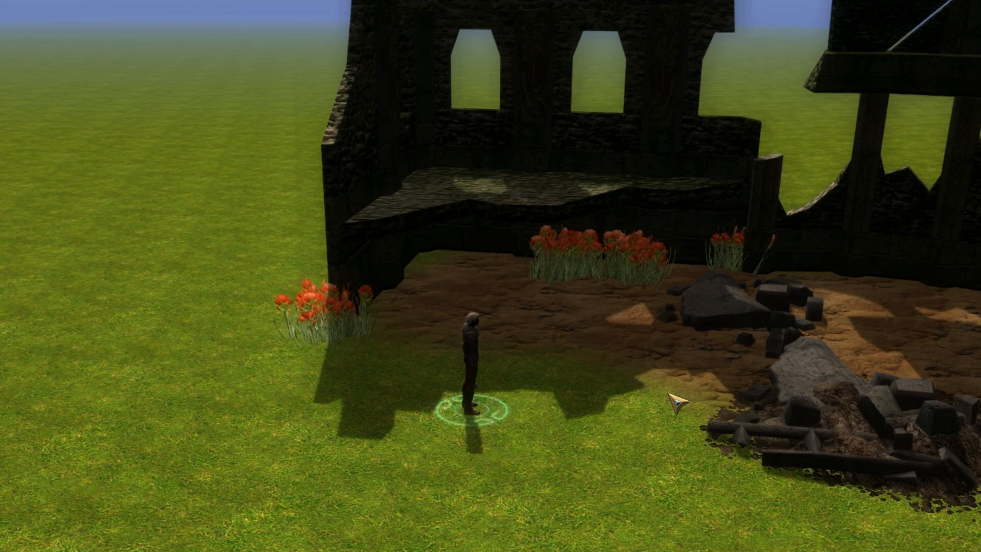